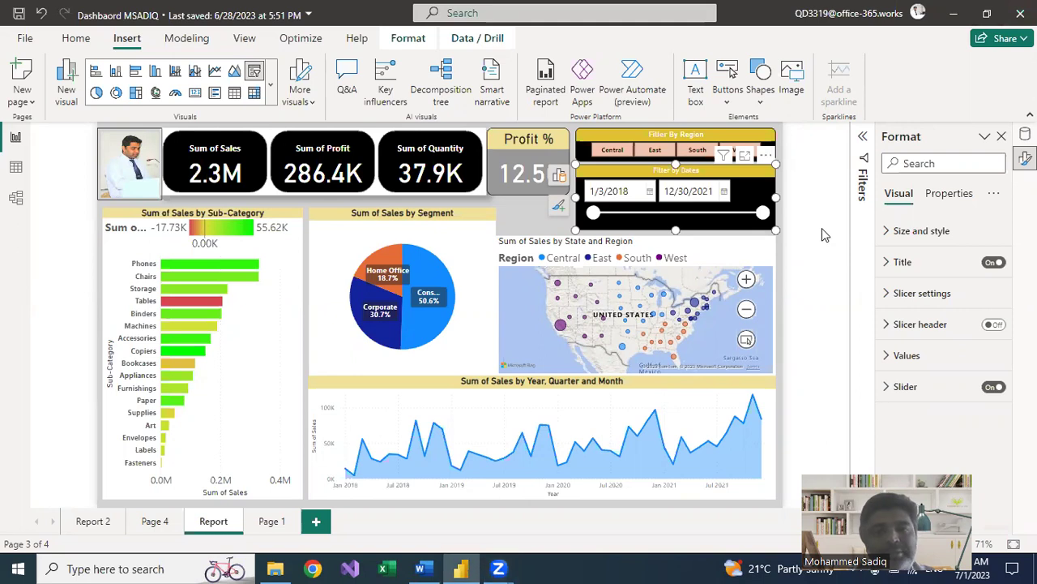
# Examine the page-level and all-pages filter areas in the Filters pane and collapse the pane again
pyautogui.click(822, 235)
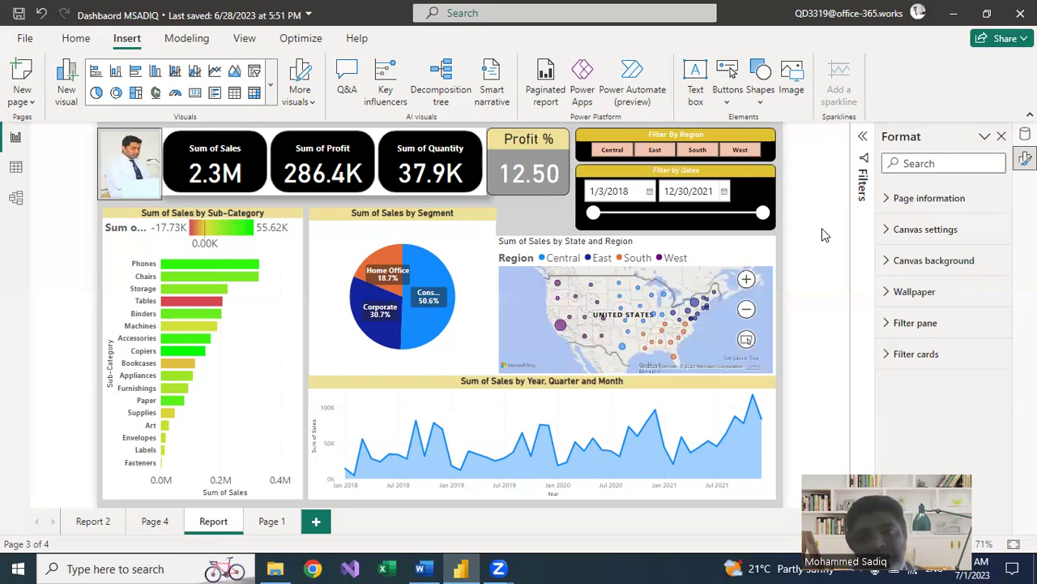
pyautogui.click(864, 141)
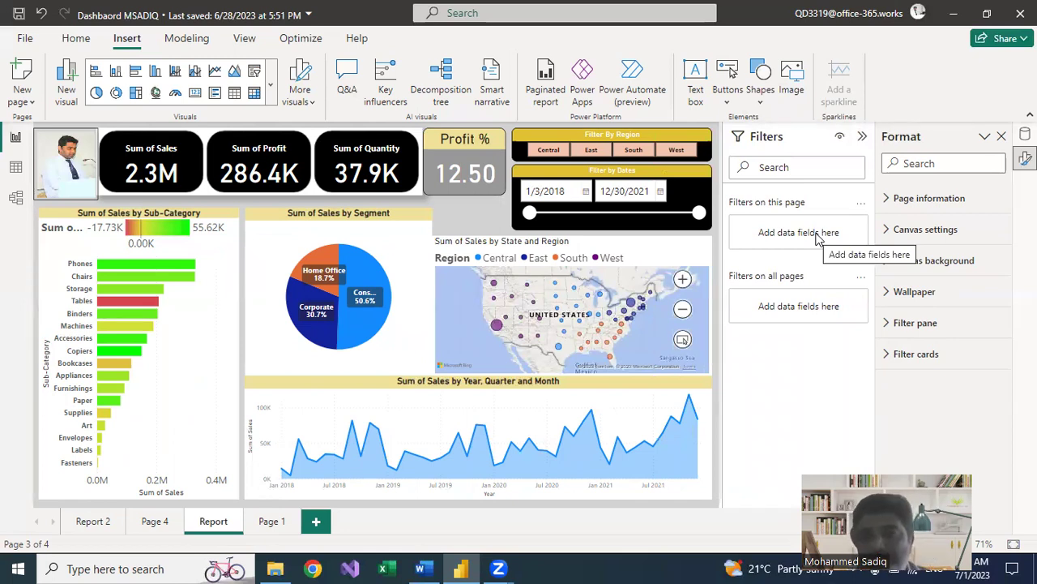
pyautogui.click(862, 137)
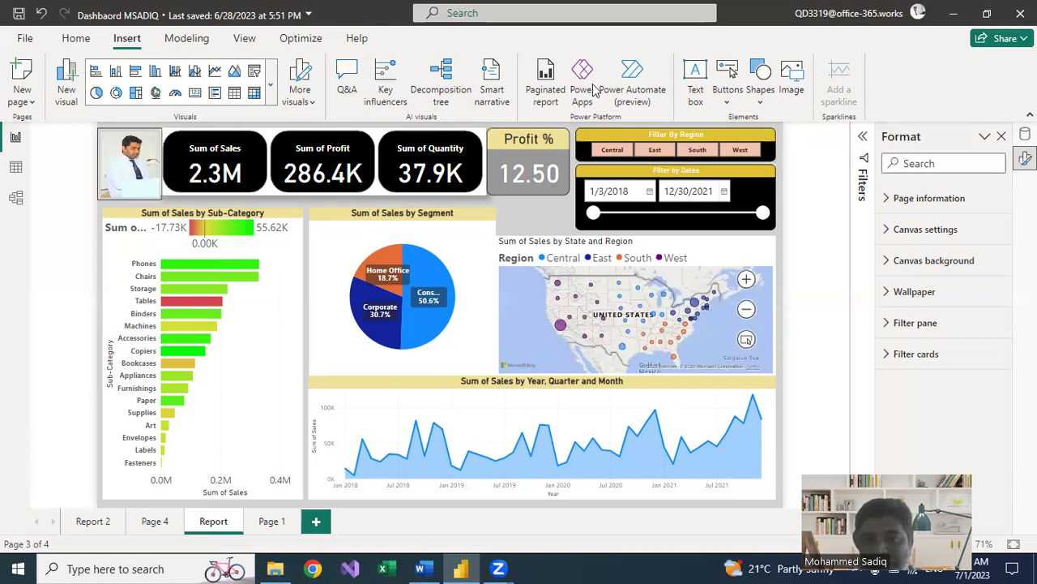
pyautogui.moveTo(568, 117)
pyautogui.mouseDown()
pyautogui.moveTo(766, 172)
pyautogui.moveTo(780, 163)
pyautogui.mouseUp()
pyautogui.moveTo(577, 167); pyautogui.dragTo(636, 196)
pyautogui.moveTo(753, 224); pyautogui.dragTo(780, 234)
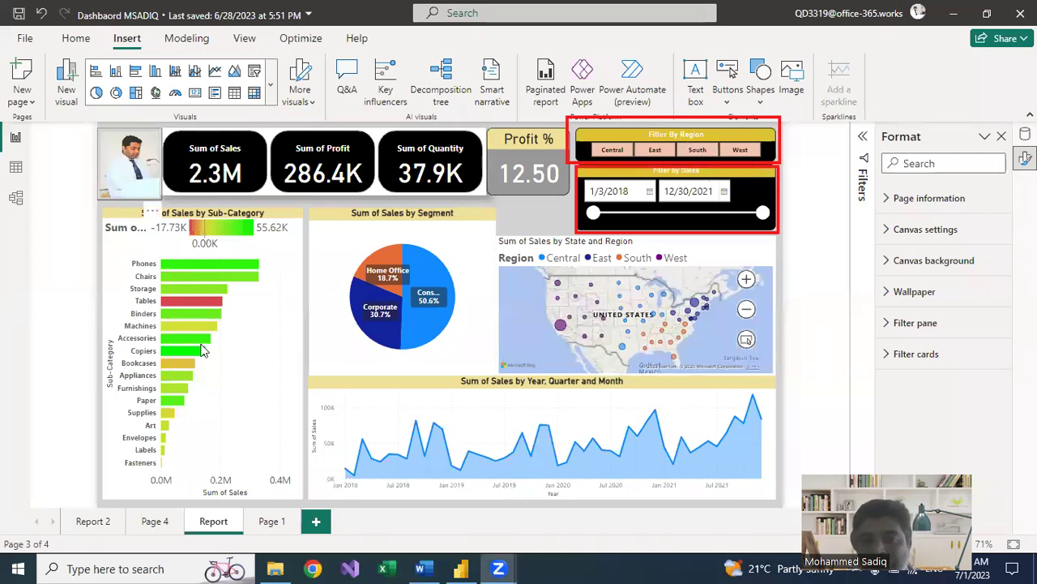
# Try the dashboard's region slicer with West and with South, and clear the region selection
pyautogui.click(740, 150)
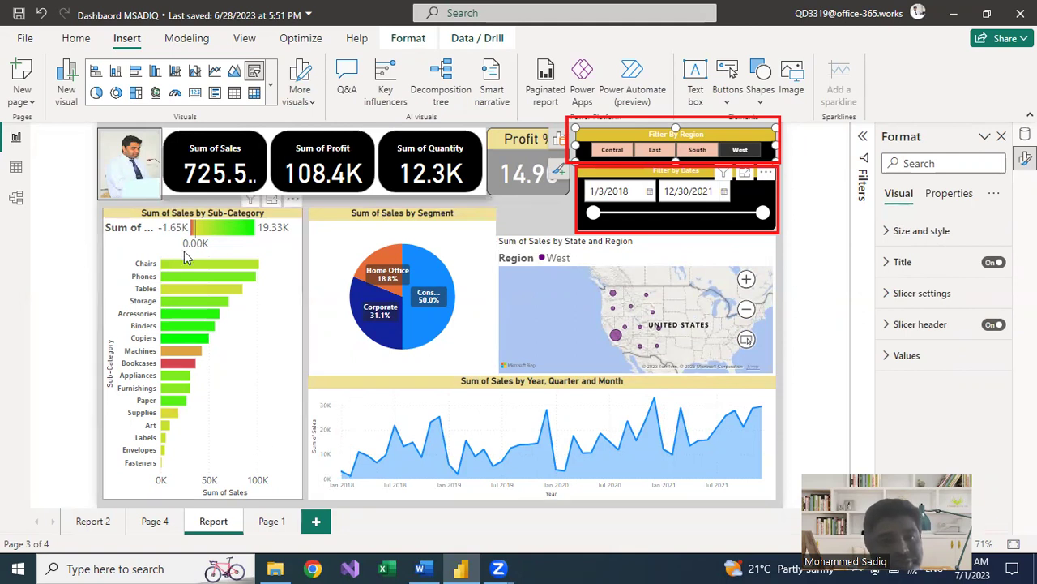
pyautogui.click(697, 152)
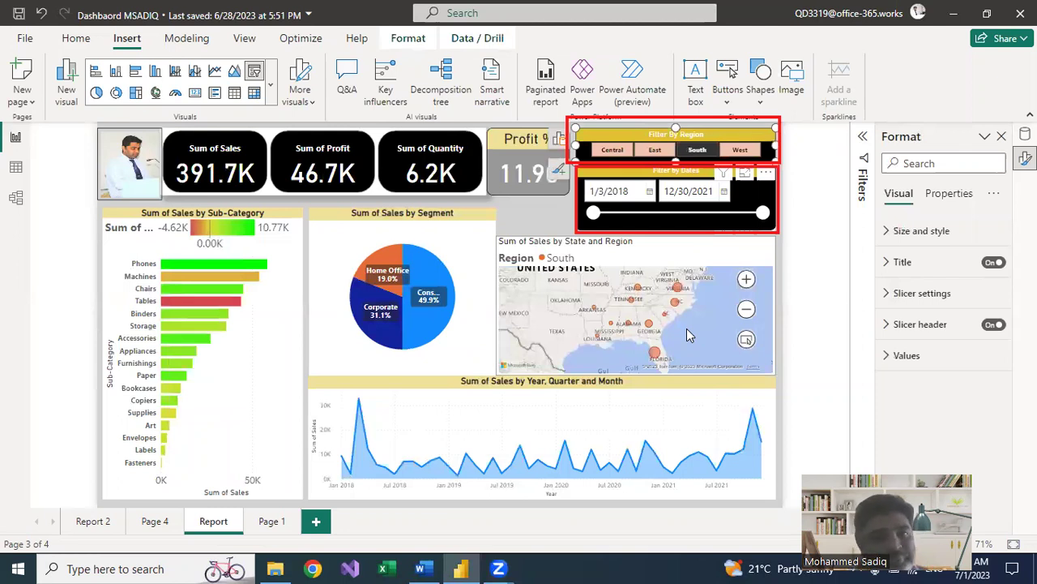
pyautogui.click(694, 154)
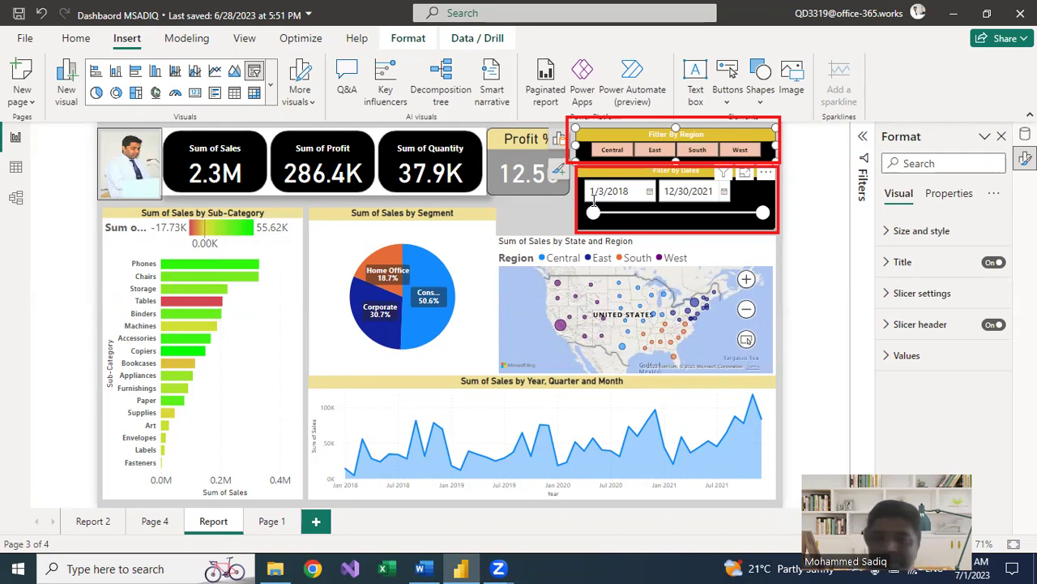
# Set the start date of the dashboard's date slicer to 1/1/2020, keeping the end date, and deselect the slicer
pyautogui.moveTo(593, 212); pyautogui.dragTo(690, 216)
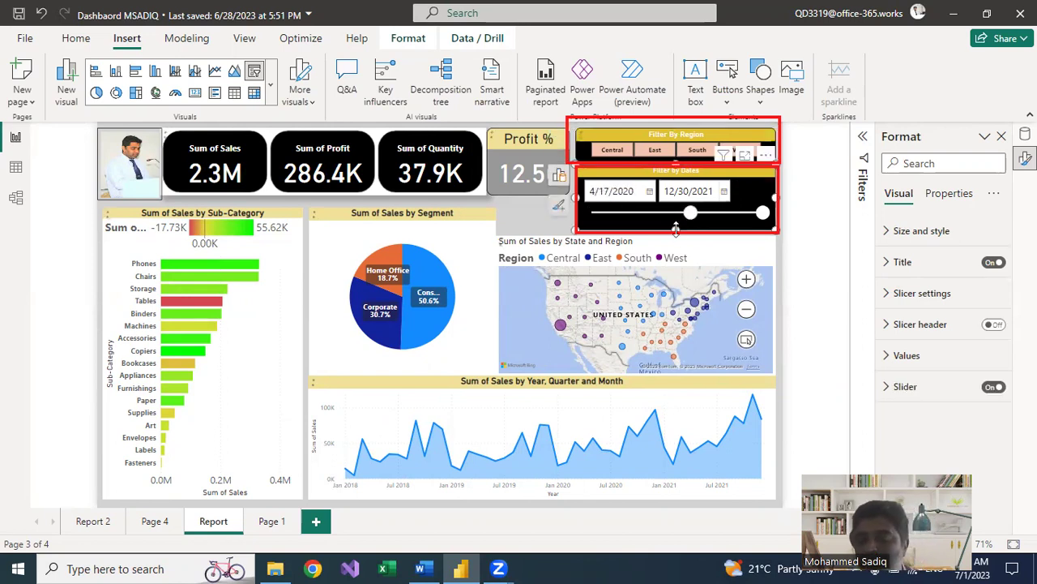
pyautogui.click(650, 192)
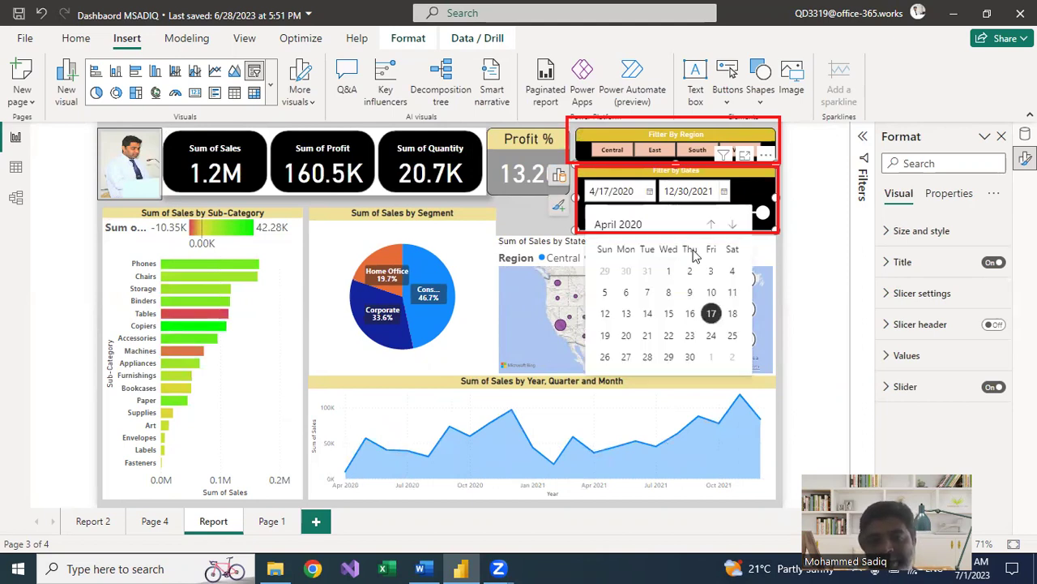
pyautogui.click(622, 227)
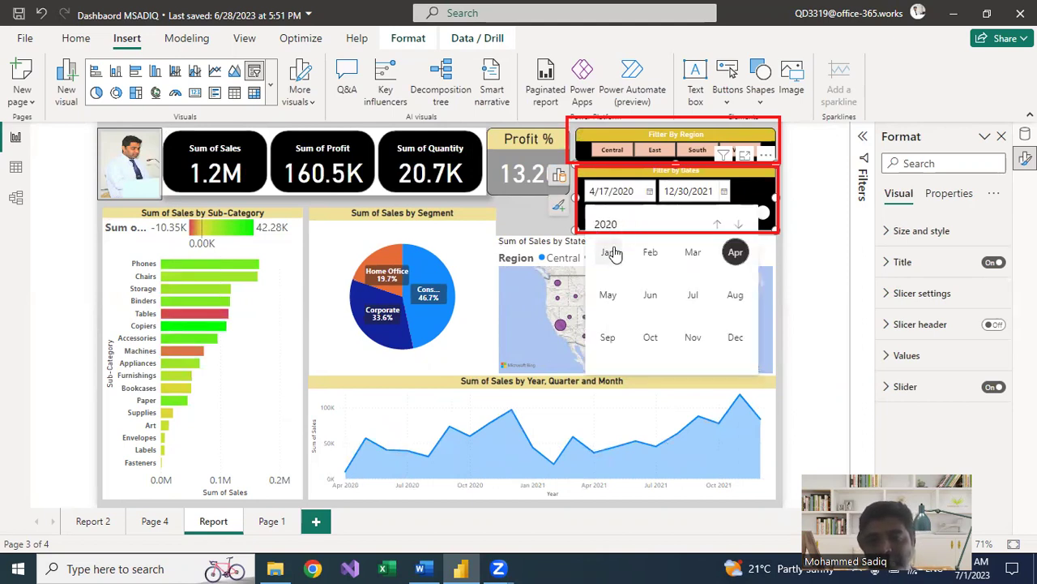
pyautogui.click(609, 251)
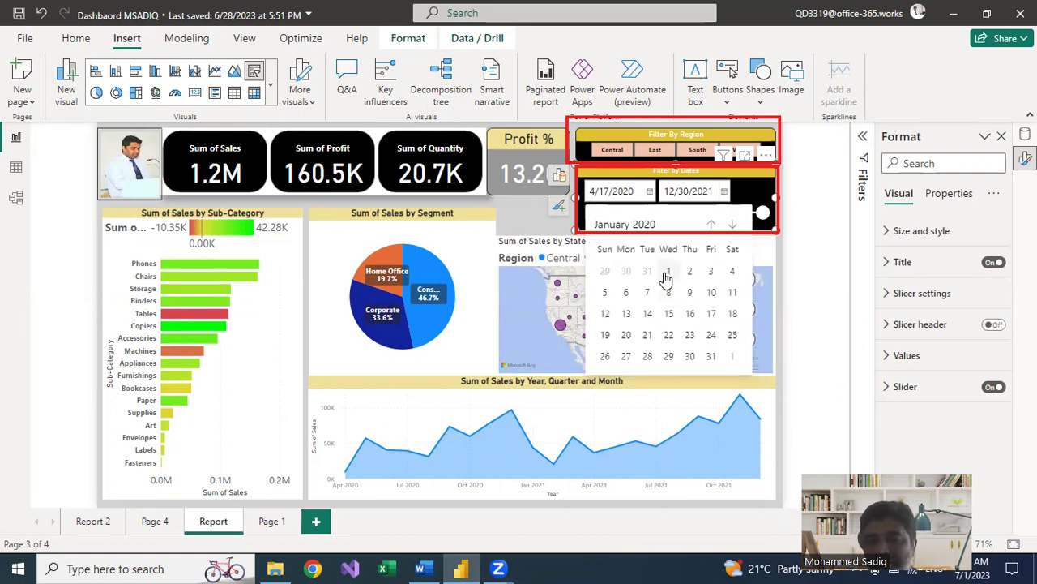
pyautogui.click(659, 269)
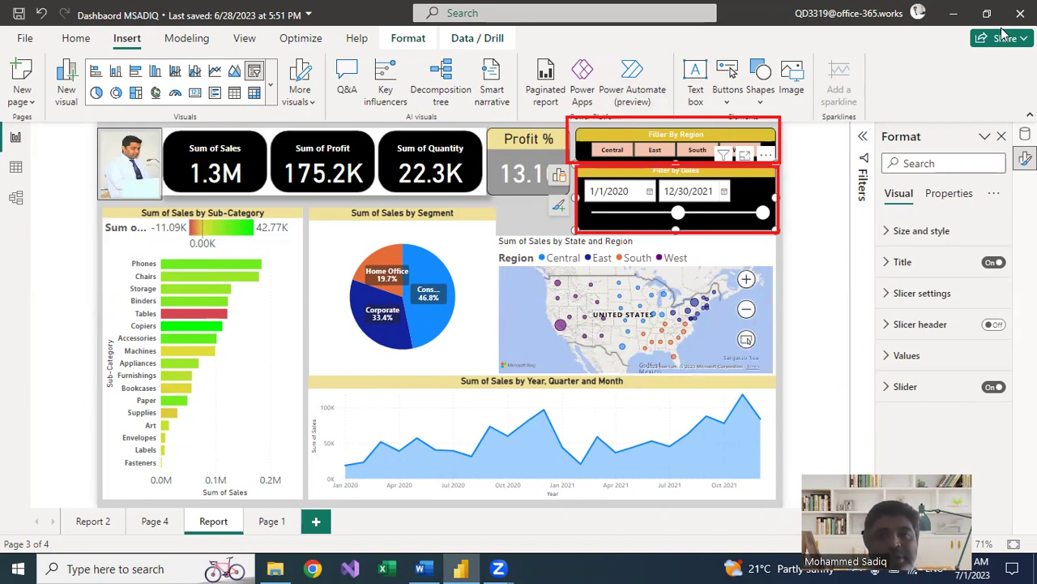
pyautogui.click(808, 230)
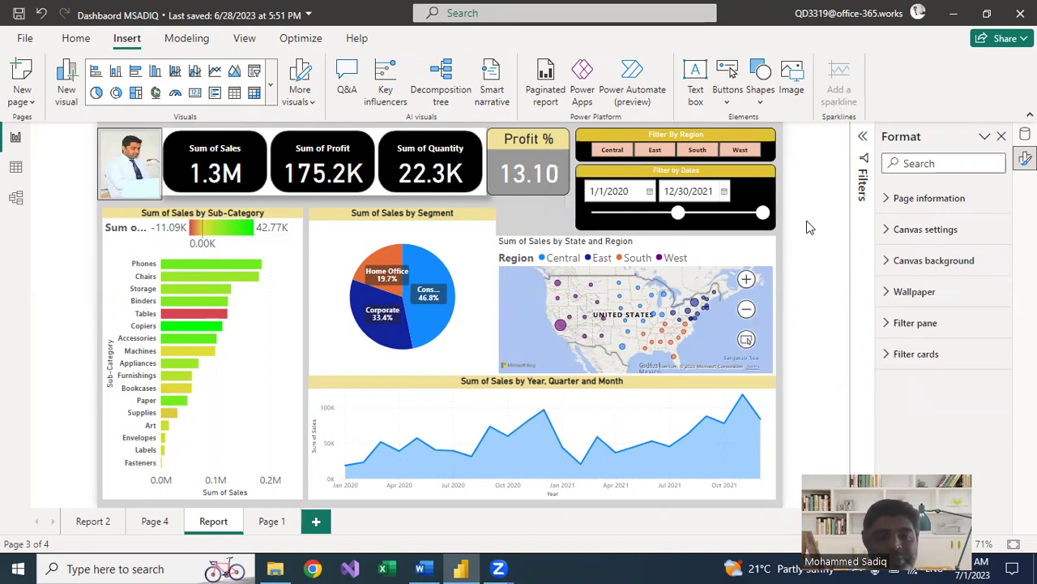
# Insert a matrix visual on the empty Page 1 and enlarge it to cover about half the page width
pyautogui.click(270, 522)
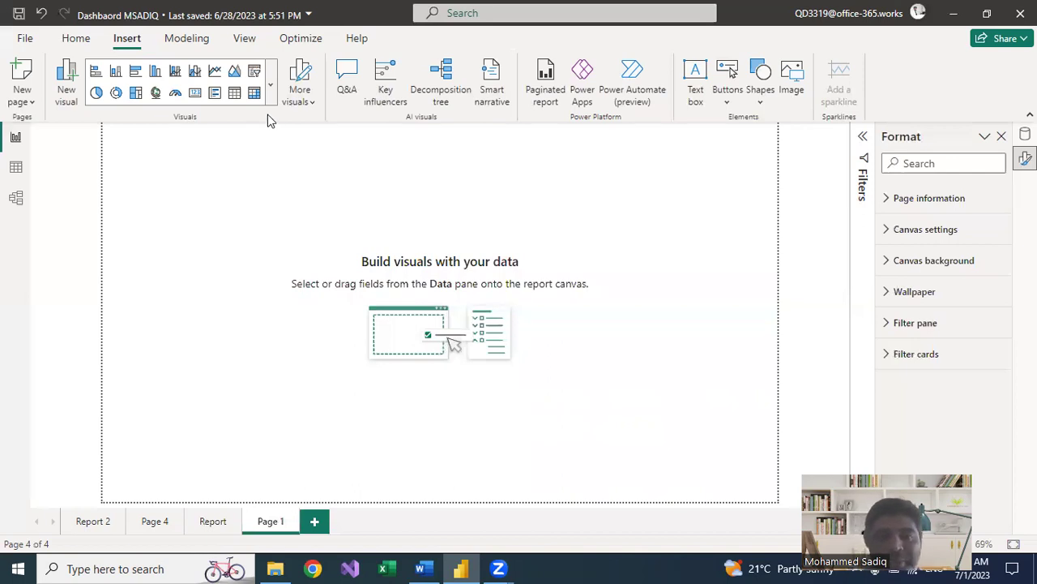
pyautogui.click(255, 94)
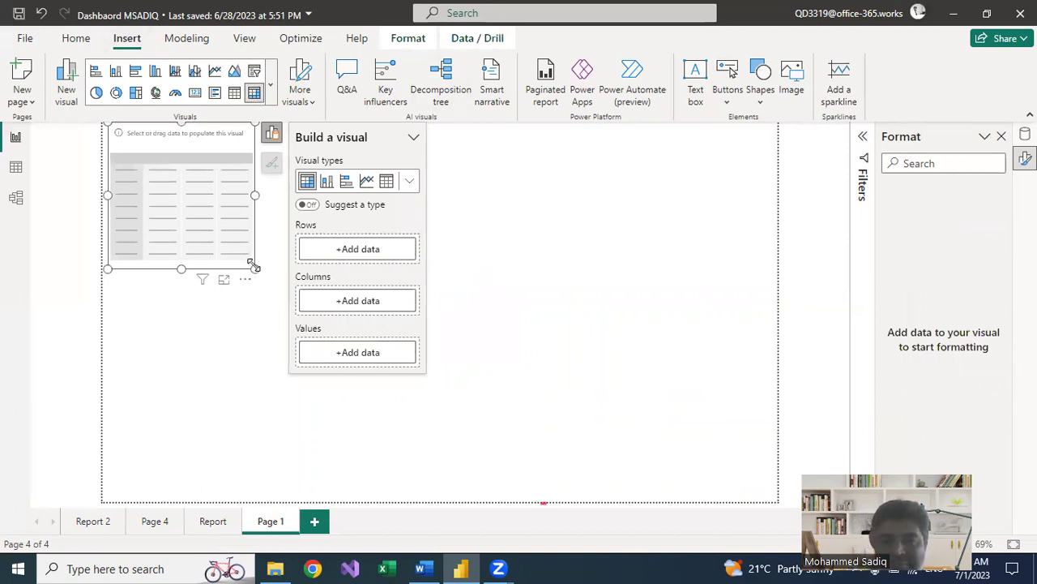
pyautogui.moveTo(258, 287); pyautogui.dragTo(466, 438)
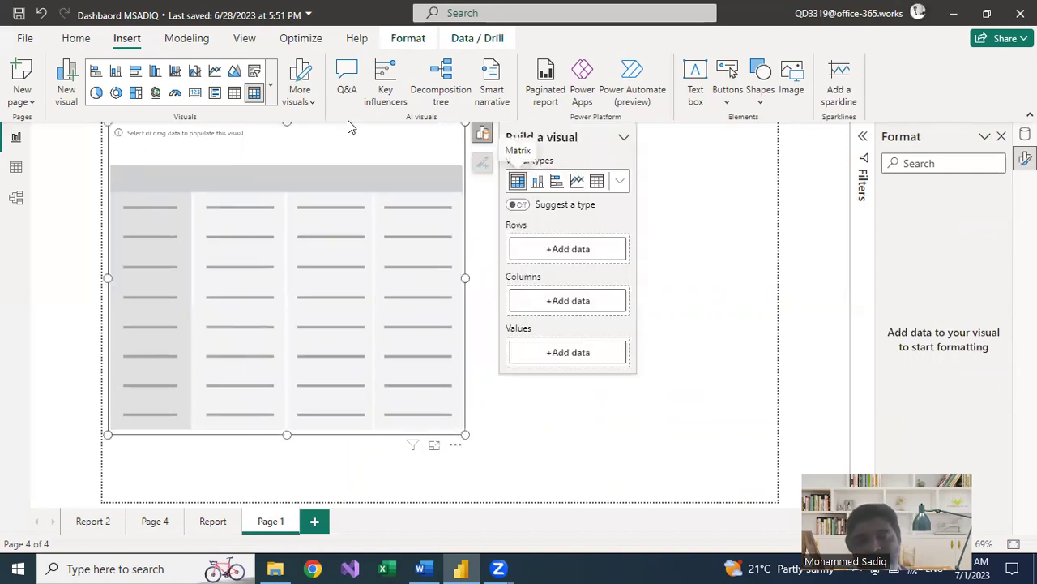
# Assign the Sub-Category field to the matrix rows and the Region field to its columns
pyautogui.click(556, 254)
pyautogui.write('sub')
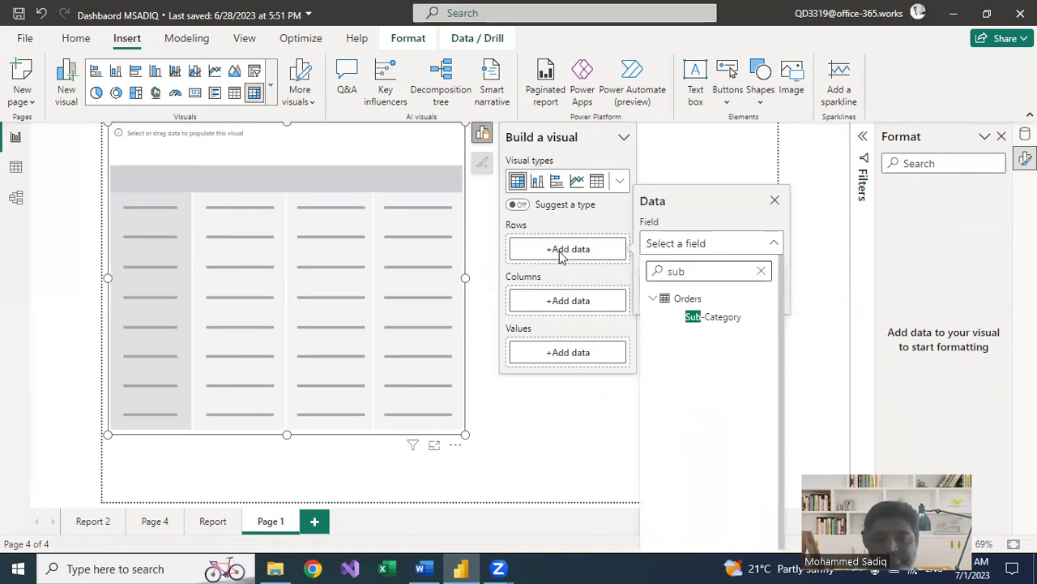
pyautogui.click(660, 319)
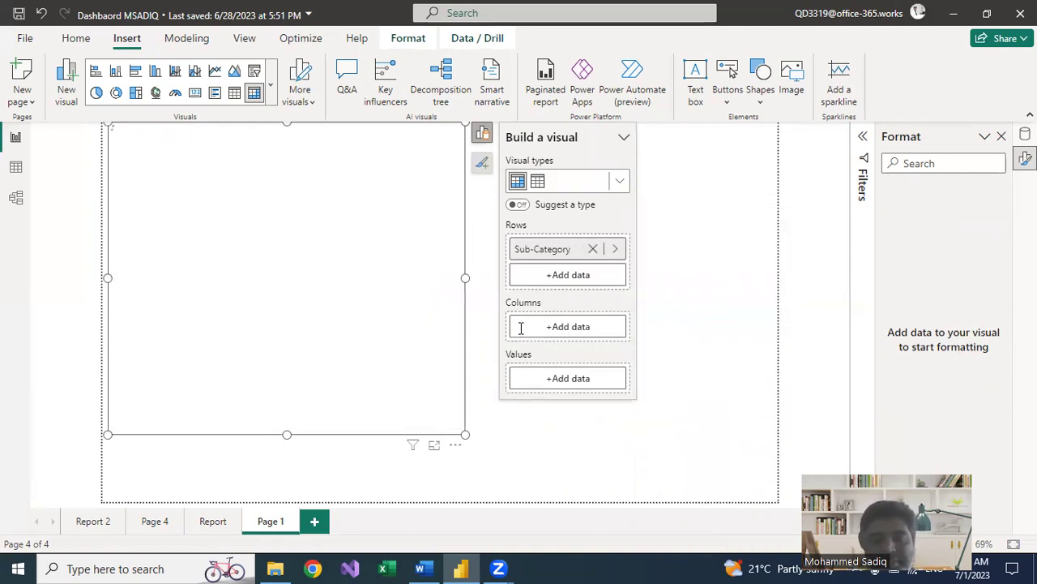
pyautogui.click(564, 333)
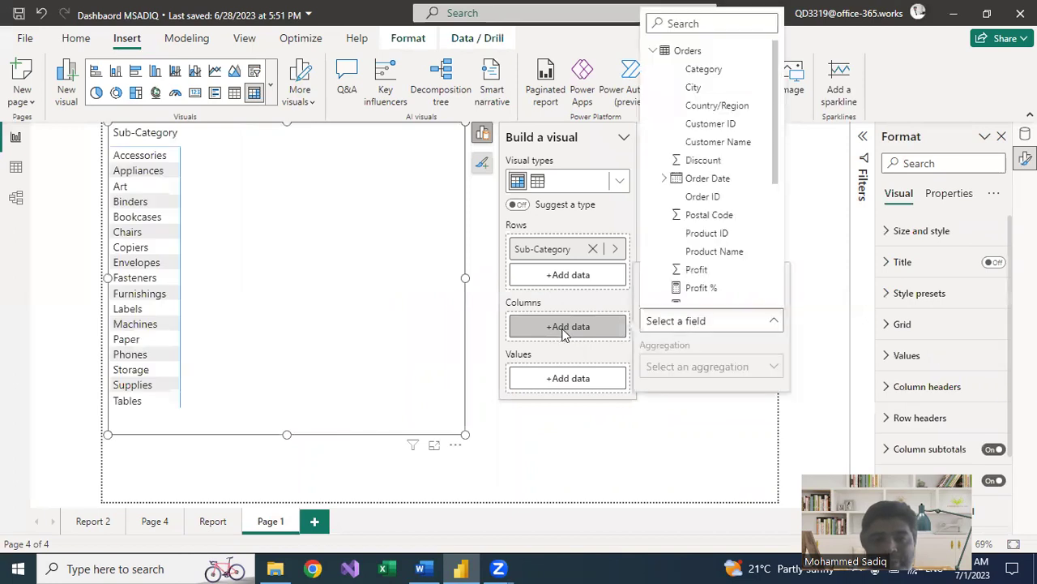
pyautogui.write('reg')
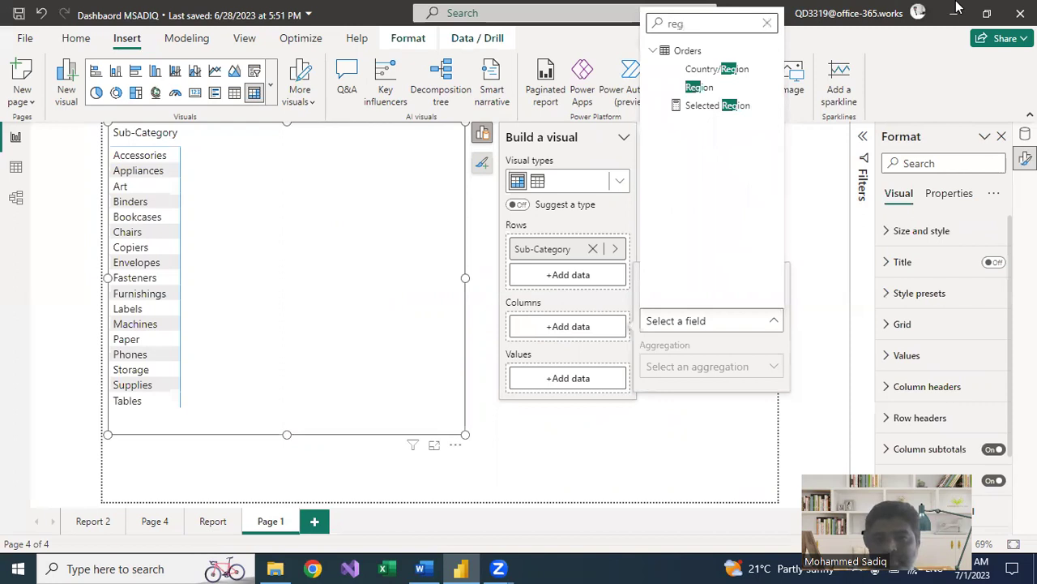
pyautogui.click(698, 86)
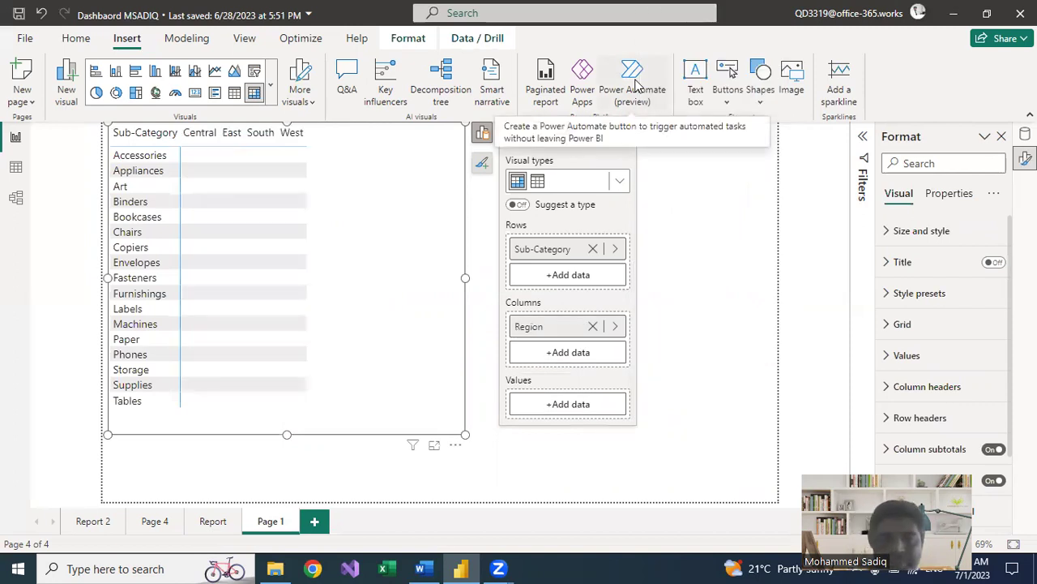
# Add the Sales field to the matrix values
pyautogui.click(570, 404)
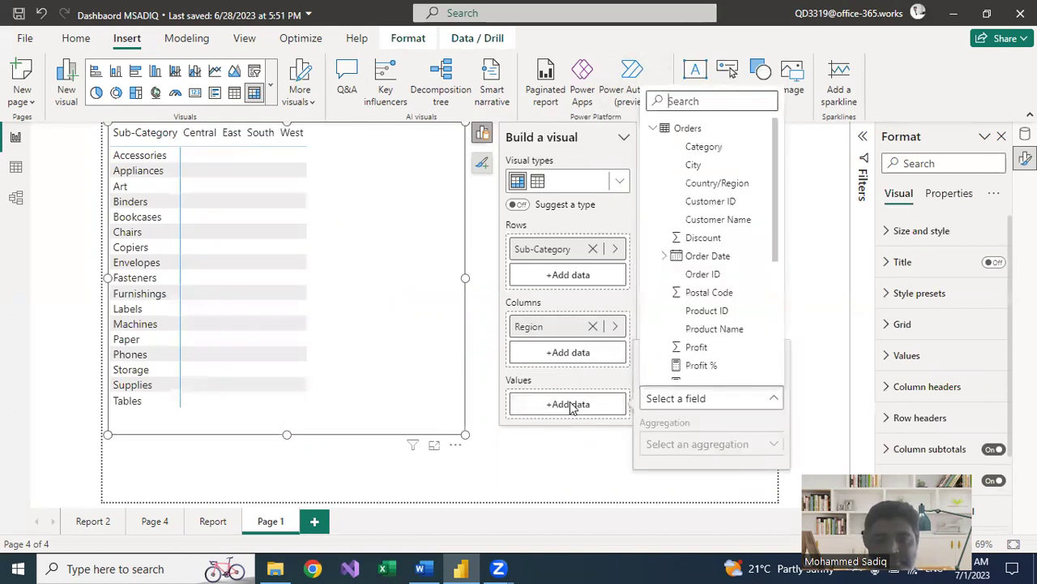
pyautogui.write('sa')
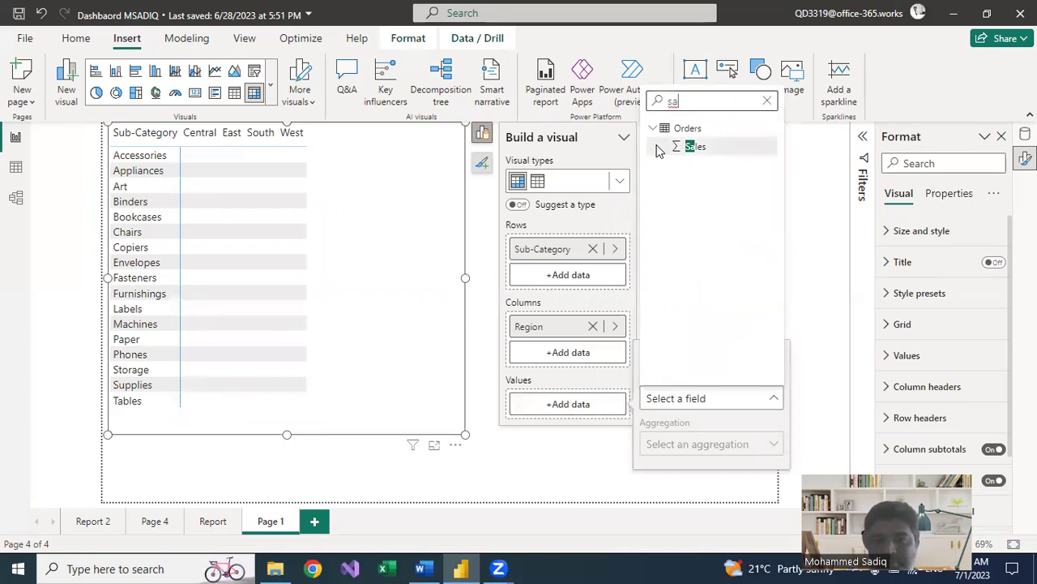
pyautogui.press('Return')
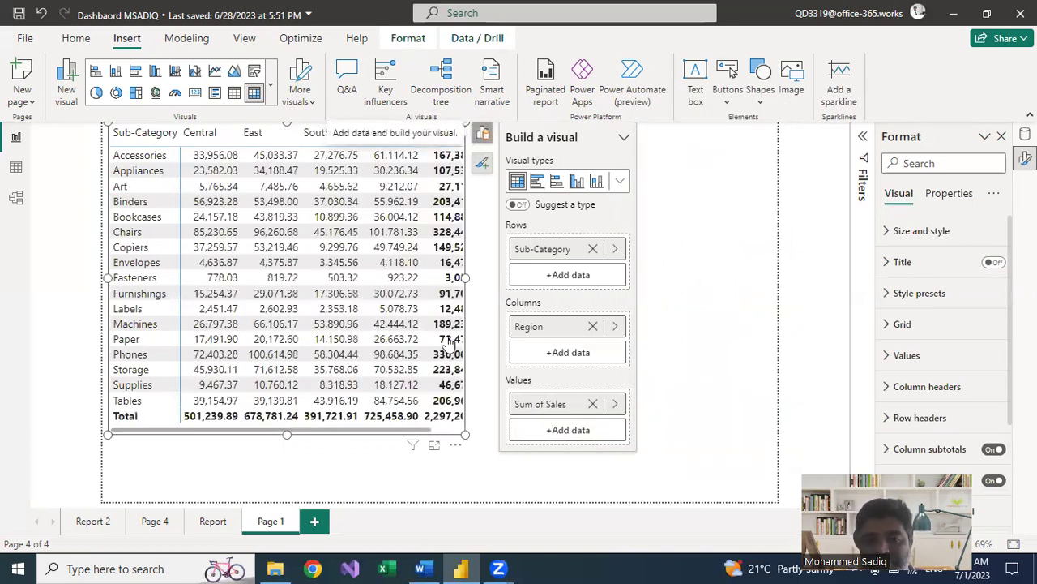
# Move the matrix to the page's left edge and enlarge it until the whole Total column fits
pyautogui.moveTo(469, 434); pyautogui.dragTo(499, 454)
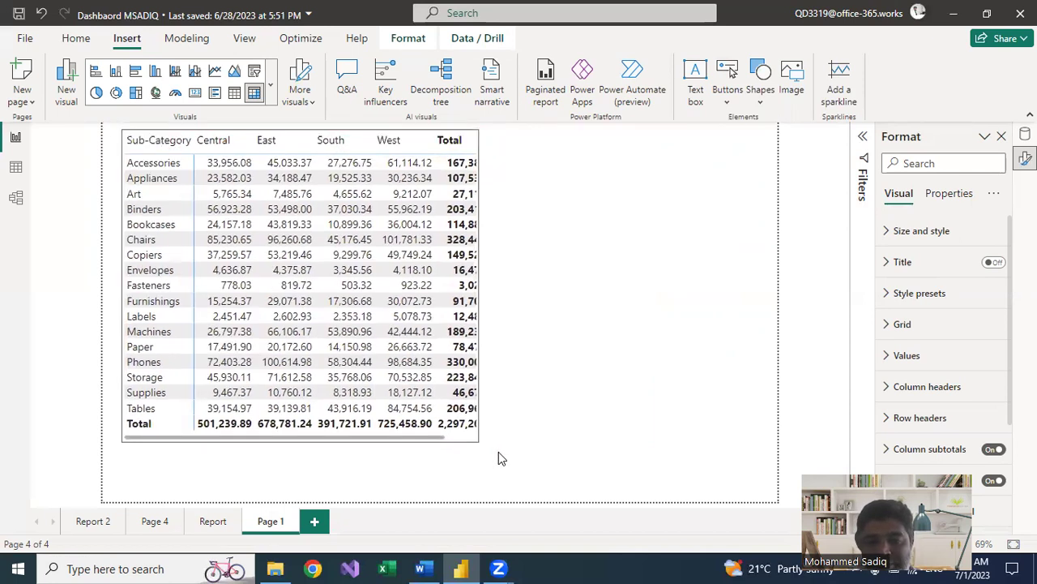
pyautogui.moveTo(474, 137); pyautogui.dragTo(427, 128)
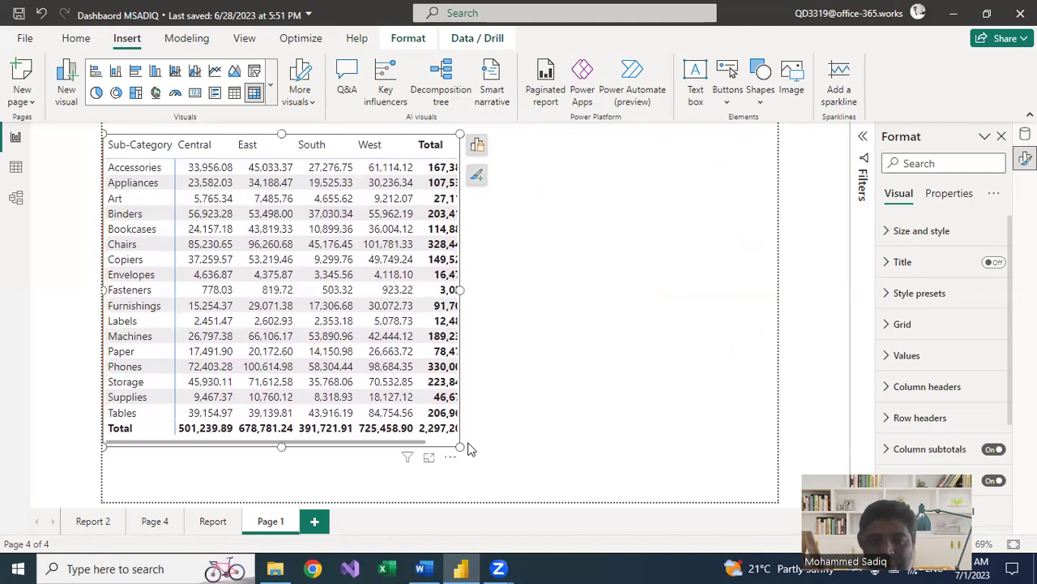
pyautogui.moveTo(459, 447); pyautogui.dragTo(529, 493)
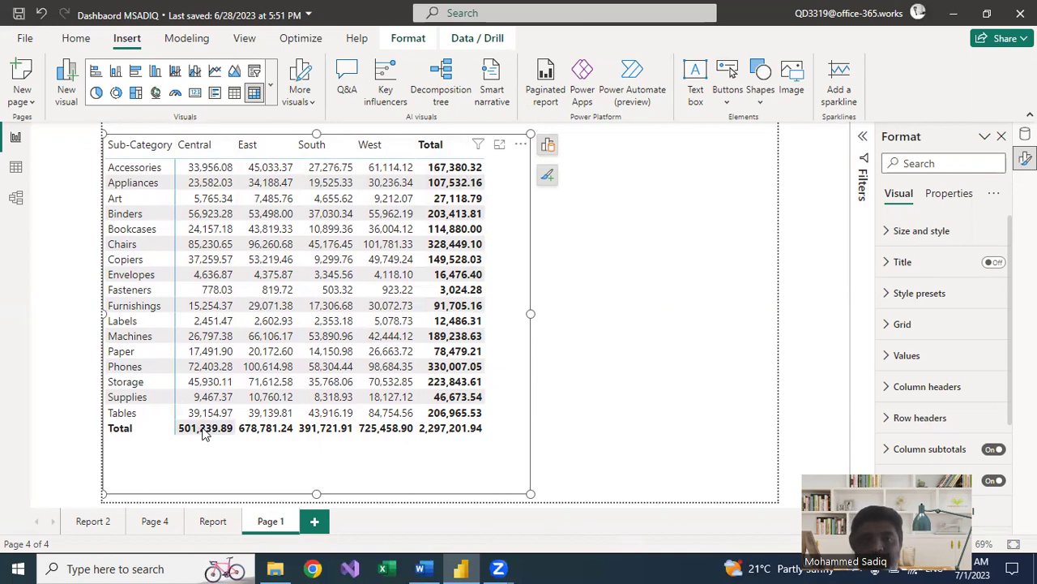
pyautogui.click(304, 233)
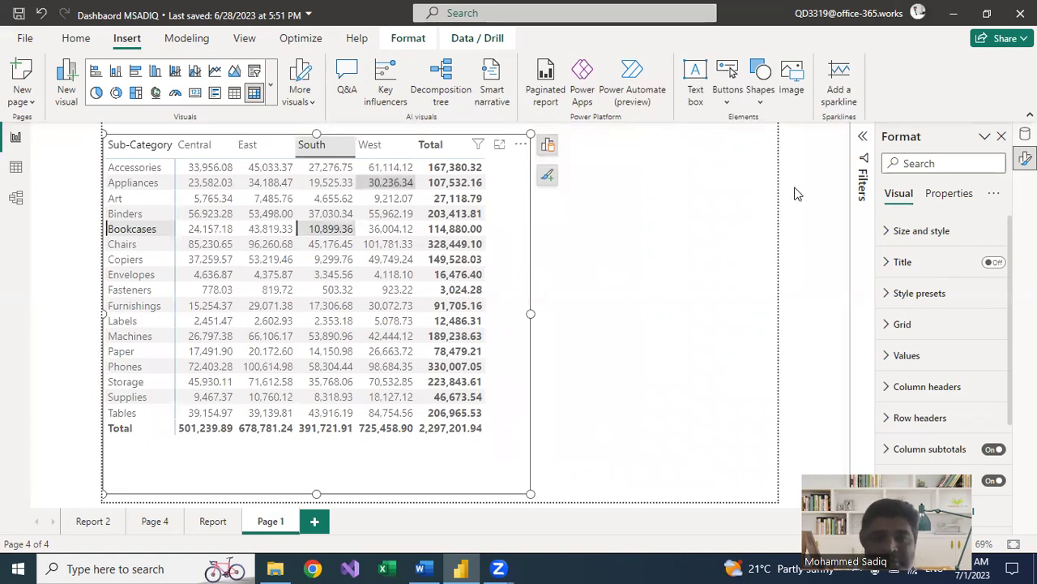
# Insert a slicer in the empty area beside the matrix and assign the Region field to it
pyautogui.click(677, 243)
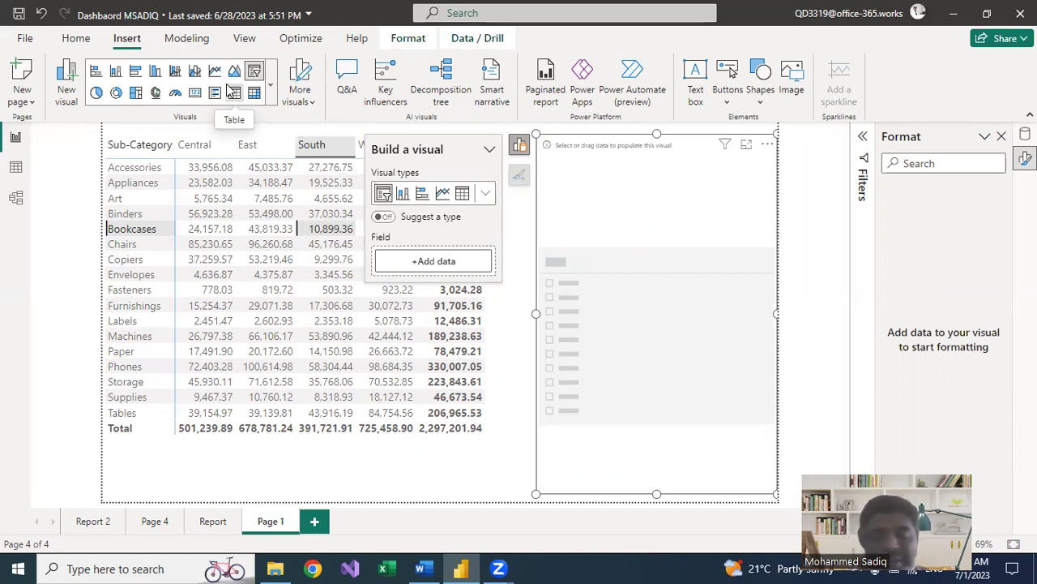
pyautogui.click(434, 263)
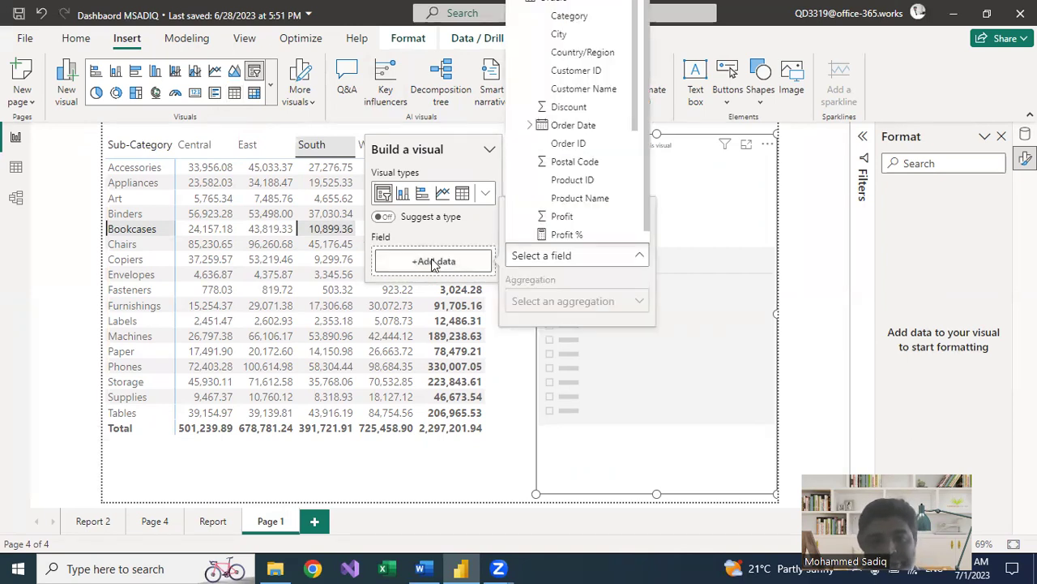
pyautogui.write('re')
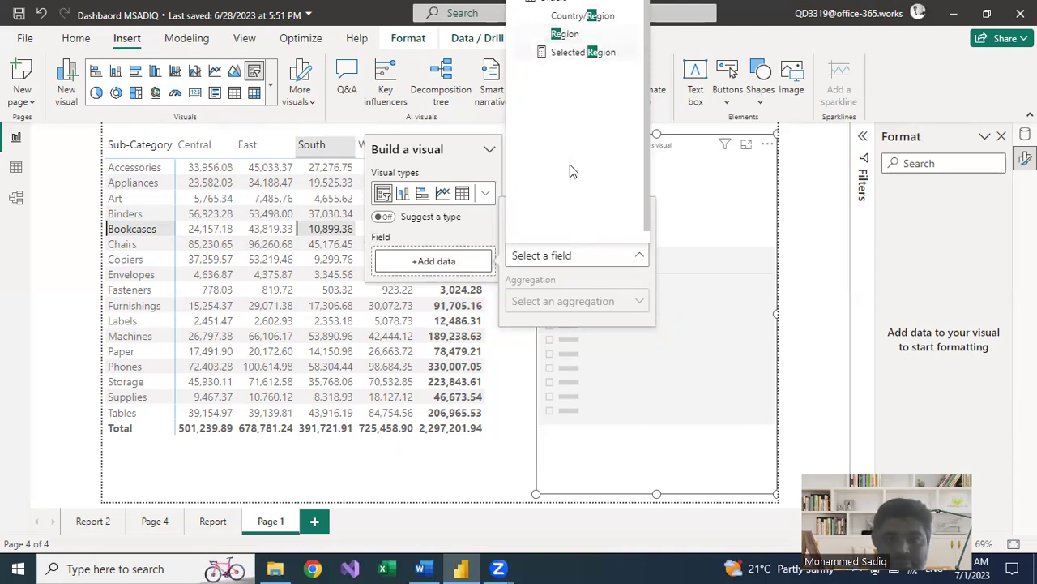
pyautogui.click(535, 33)
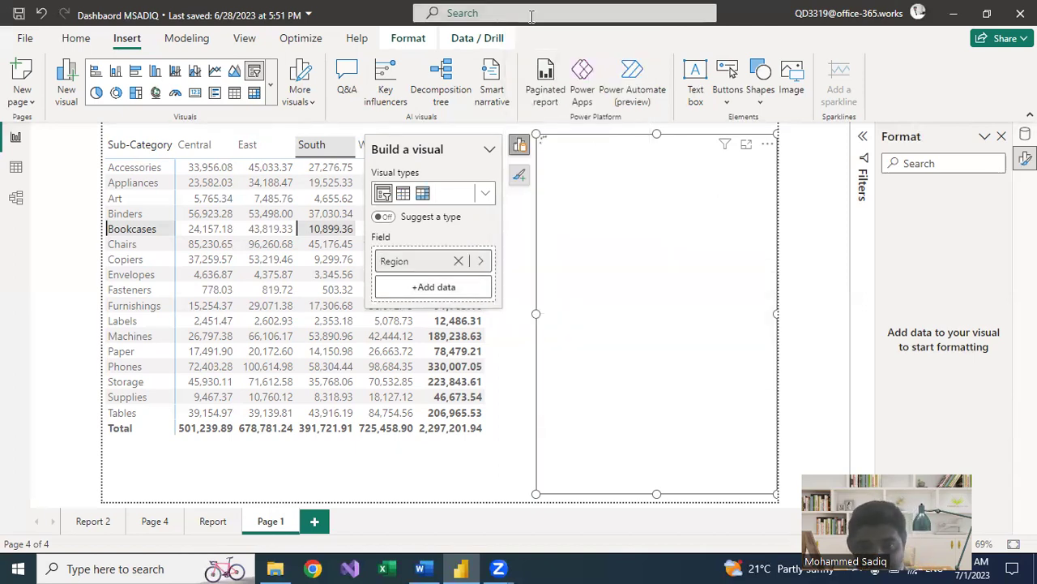
pyautogui.click(519, 143)
# Shrink and reposition the region slicer beside the matrix, and filter the matrix to the West region
pyautogui.moveTo(534, 314); pyautogui.dragTo(649, 314)
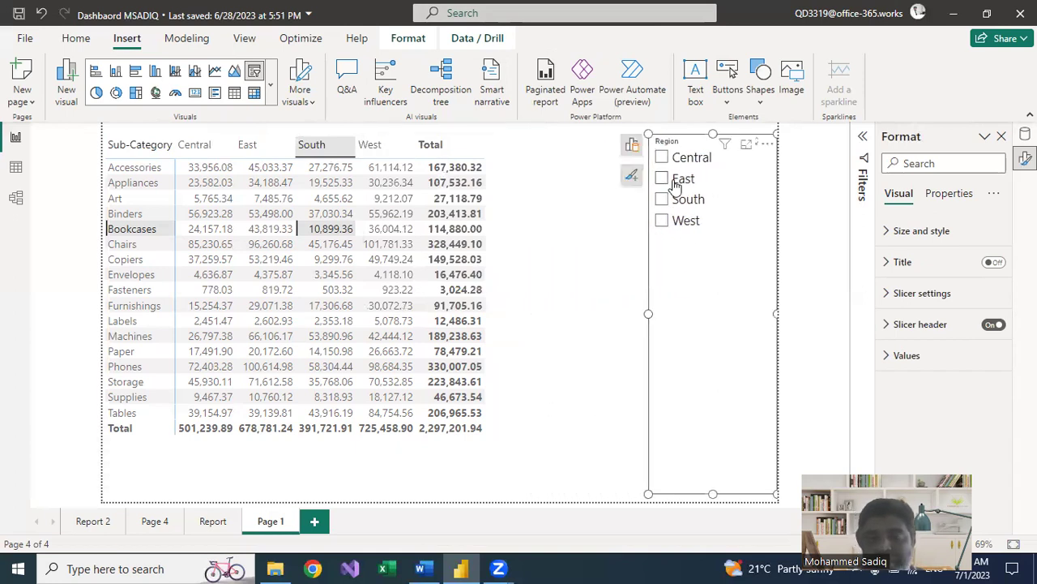
pyautogui.moveTo(713, 133); pyautogui.dragTo(749, 134)
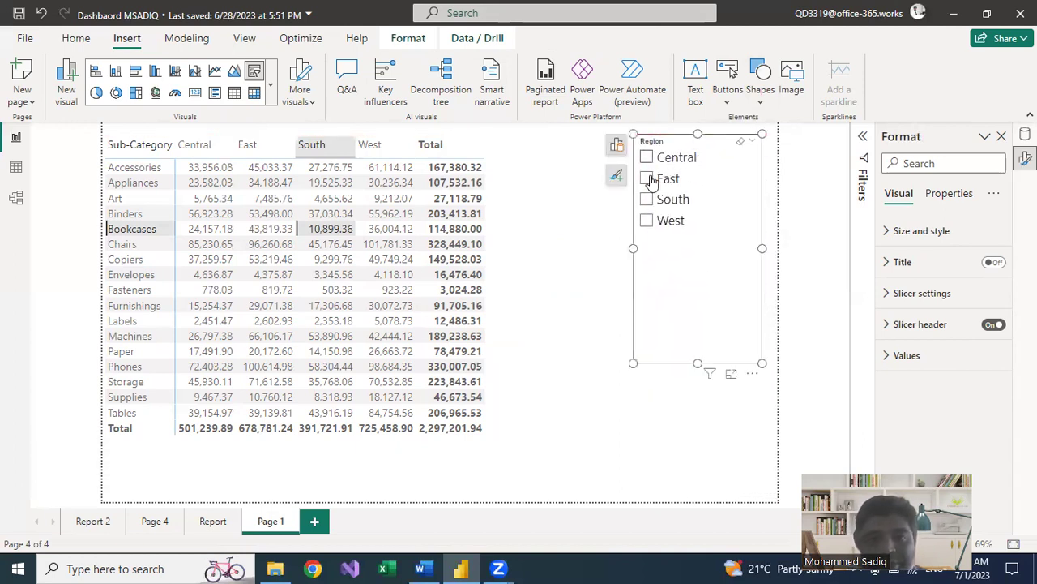
pyautogui.click(647, 222)
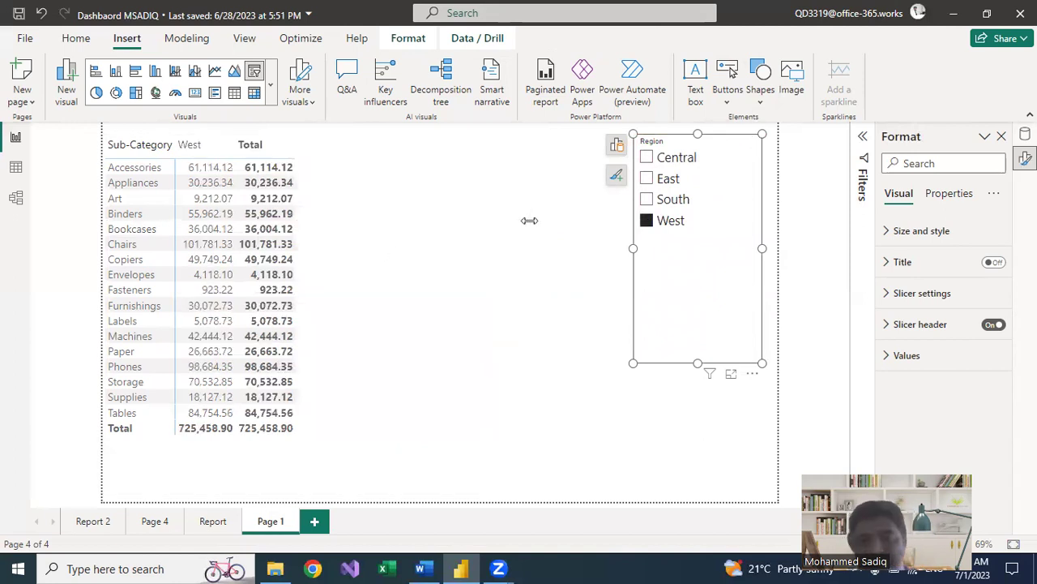
# Switch the region slicer to South and East, and add West so the matrix is filtered to East and West
pyautogui.click(647, 199)
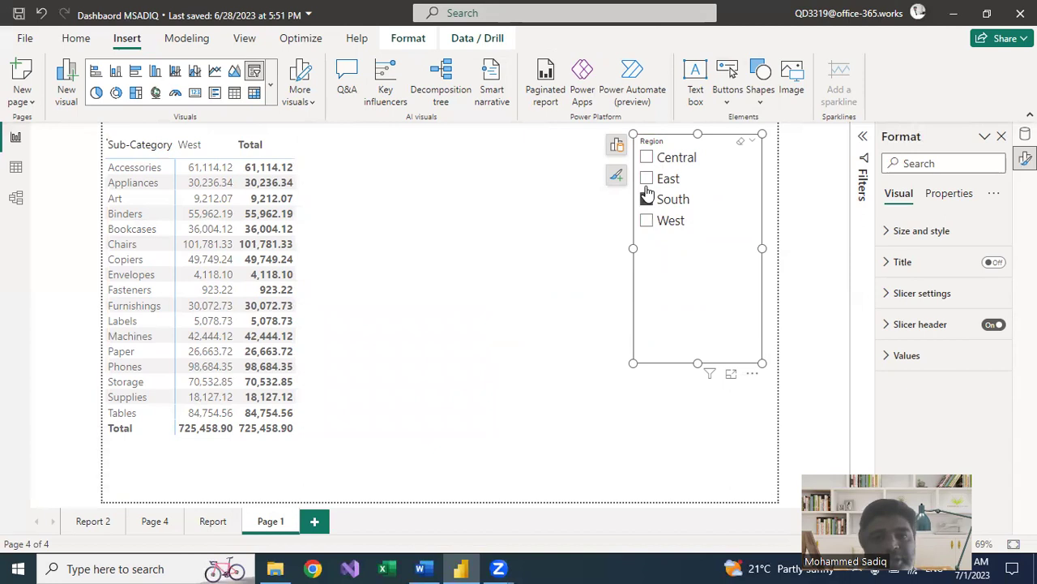
pyautogui.click(647, 179)
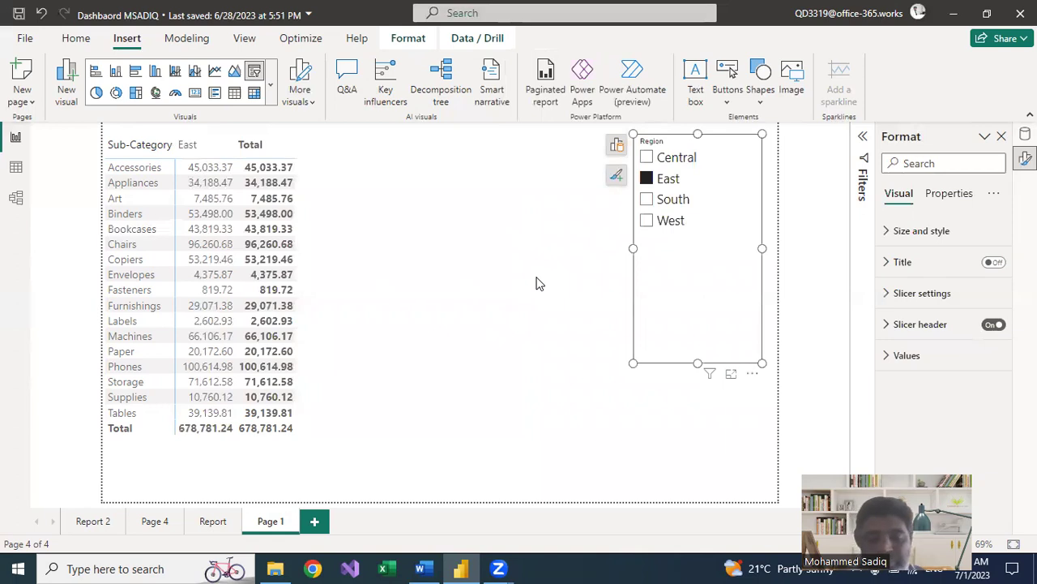
pyautogui.keyDown('ctrl'); pyautogui.click(646, 220); pyautogui.keyUp('ctrl')
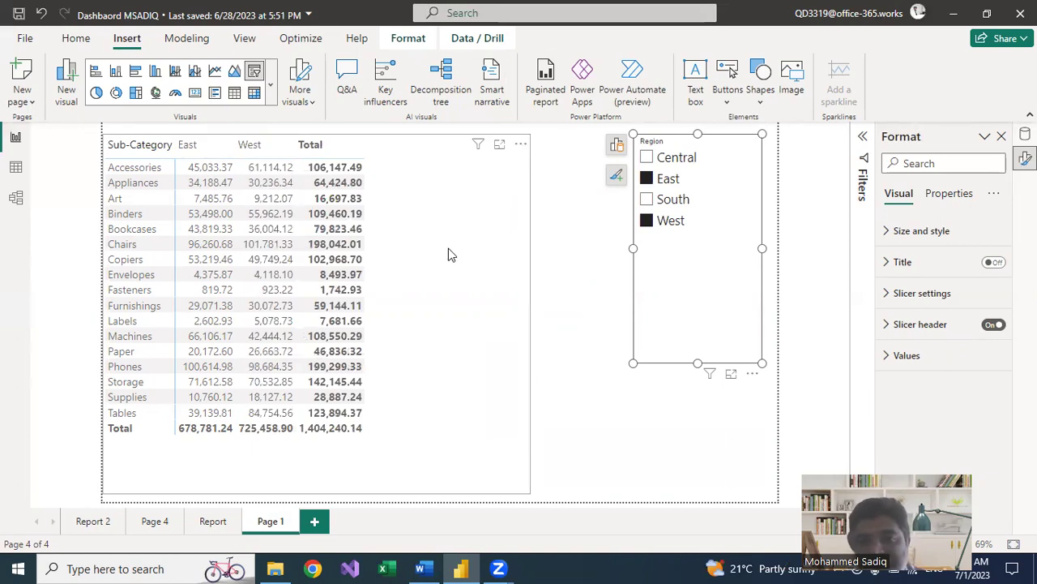
# Filter the matrix to the South region and add West and East to the selection
pyautogui.click(647, 200)
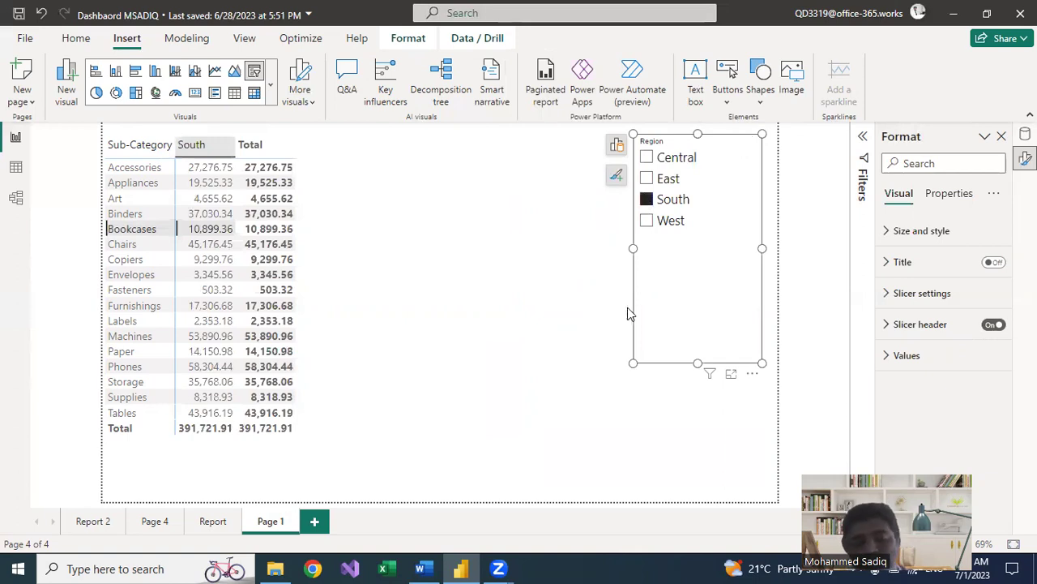
pyautogui.keyDown('ctrl'); pyautogui.click(646, 221); pyautogui.keyUp('ctrl')
pyautogui.keyDown('ctrl'); pyautogui.click(647, 178); pyautogui.keyUp('ctrl')
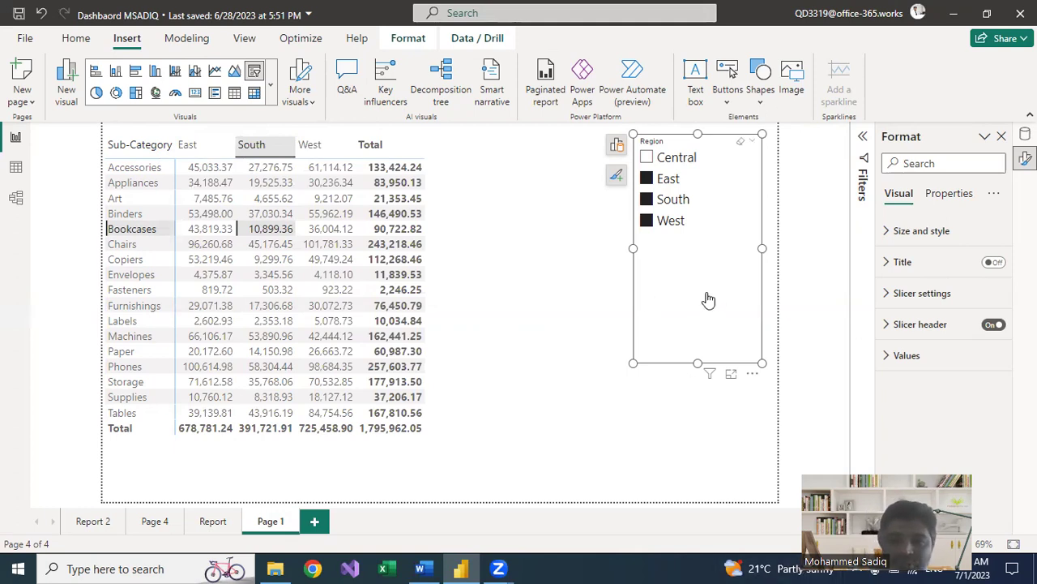
# Turn off "Multi-select with CTRL" in the region slicer's selection settings, widening the formatting pane to read the options
pyautogui.click(886, 295)
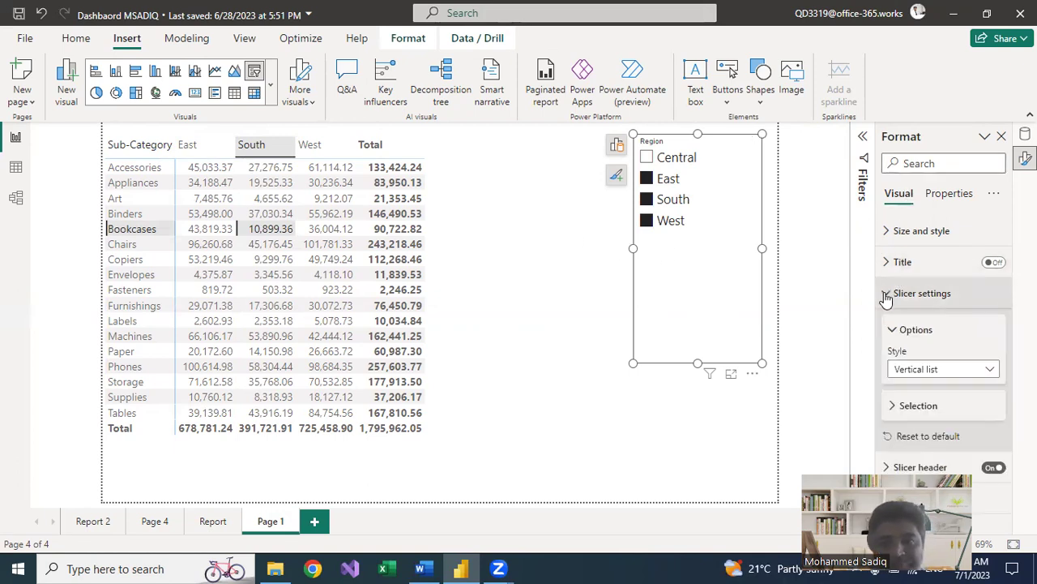
pyautogui.click(913, 406)
pyautogui.scroll(-1, 924, 397)
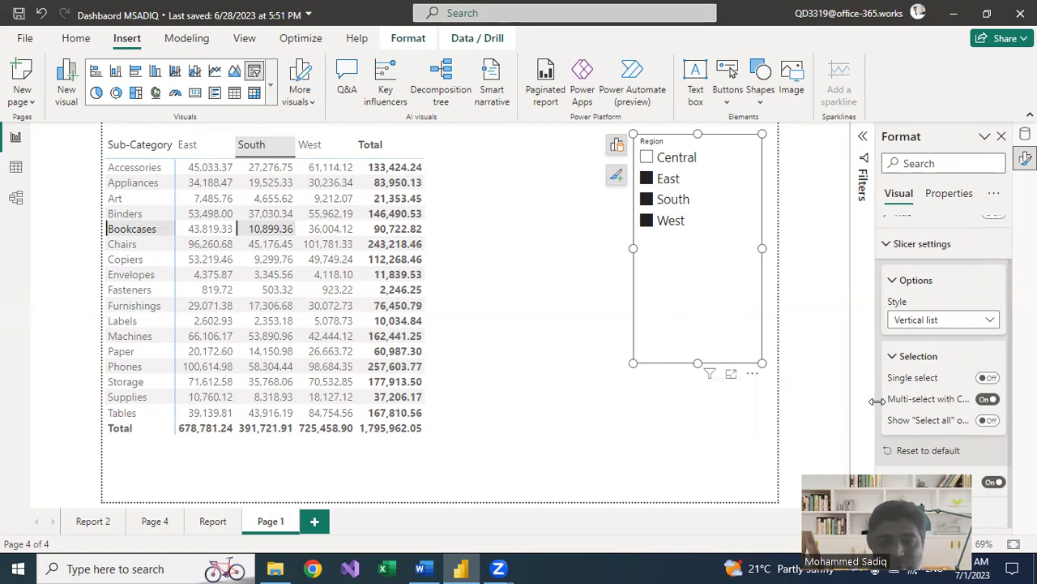
pyautogui.moveTo(872, 401); pyautogui.dragTo(830, 398)
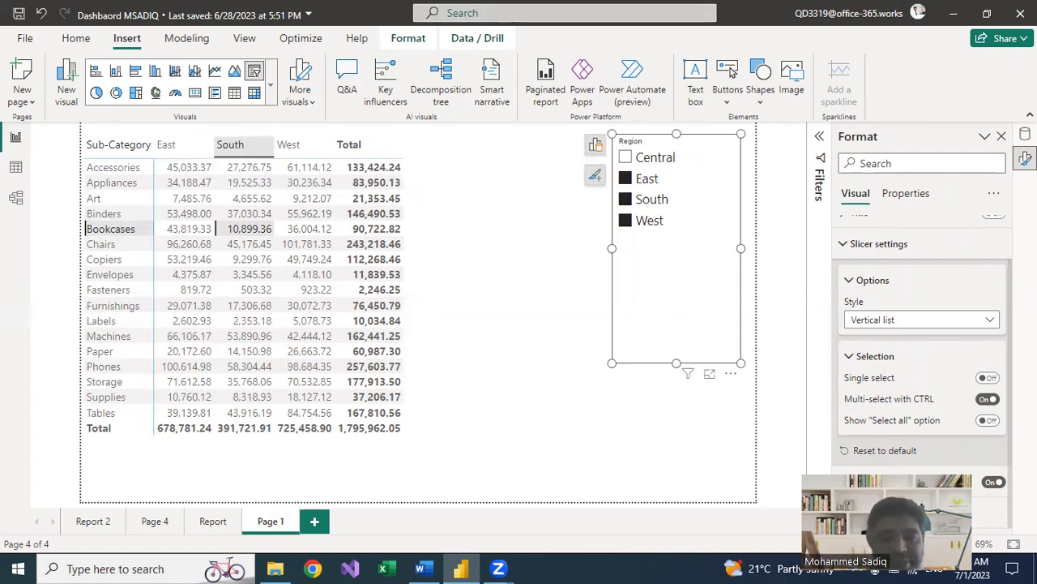
pyautogui.click(986, 400)
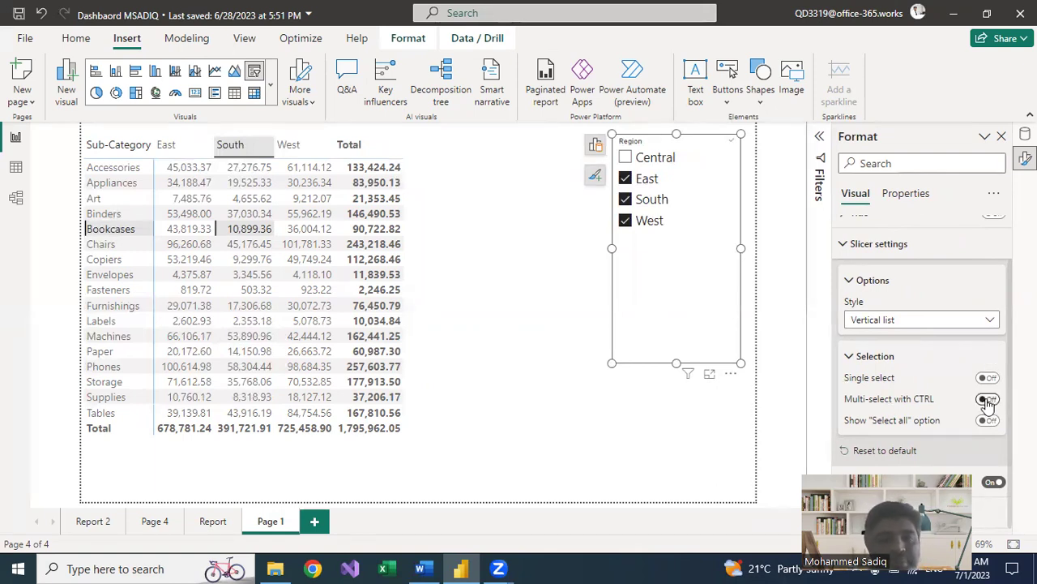
# Add Central and remove East and South in the region slicer, and clear its whole selection
pyautogui.click(629, 158)
pyautogui.click(626, 179)
pyautogui.click(626, 200)
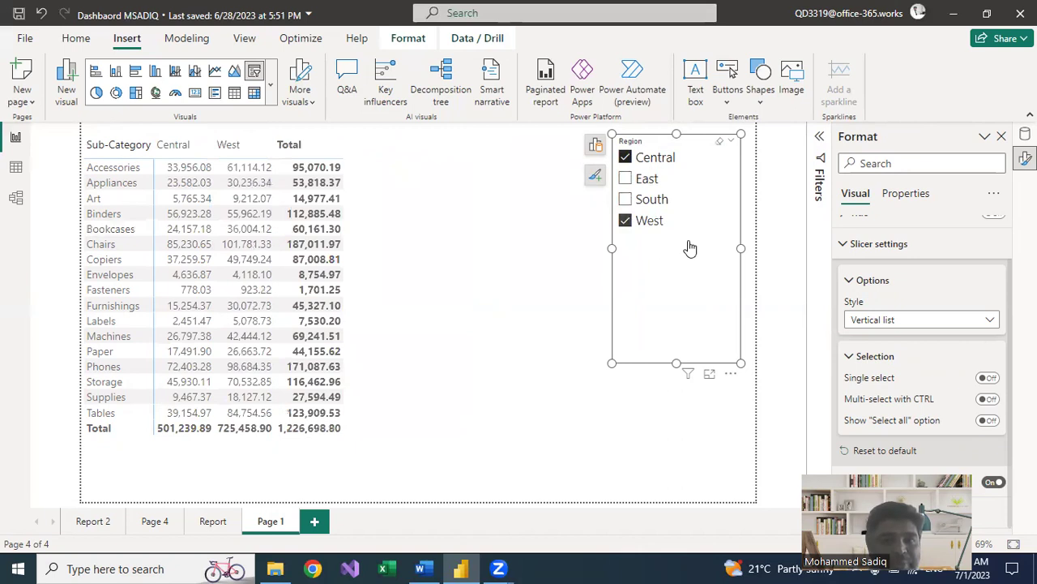
pyautogui.click(719, 141)
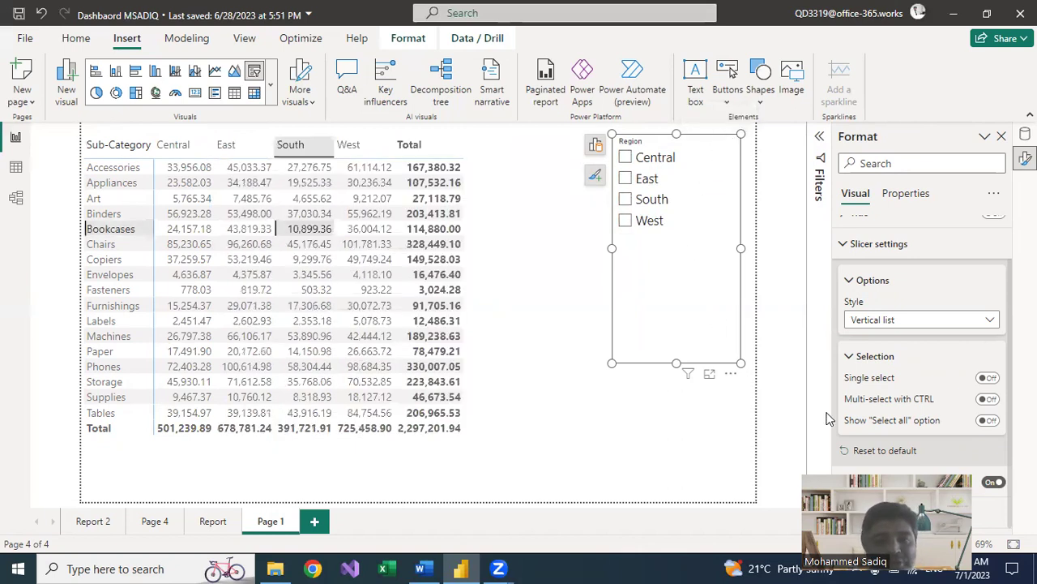
# Turn on the region slicer's "Select all" option and use it to select every region, excluding only South
pyautogui.click(984, 421)
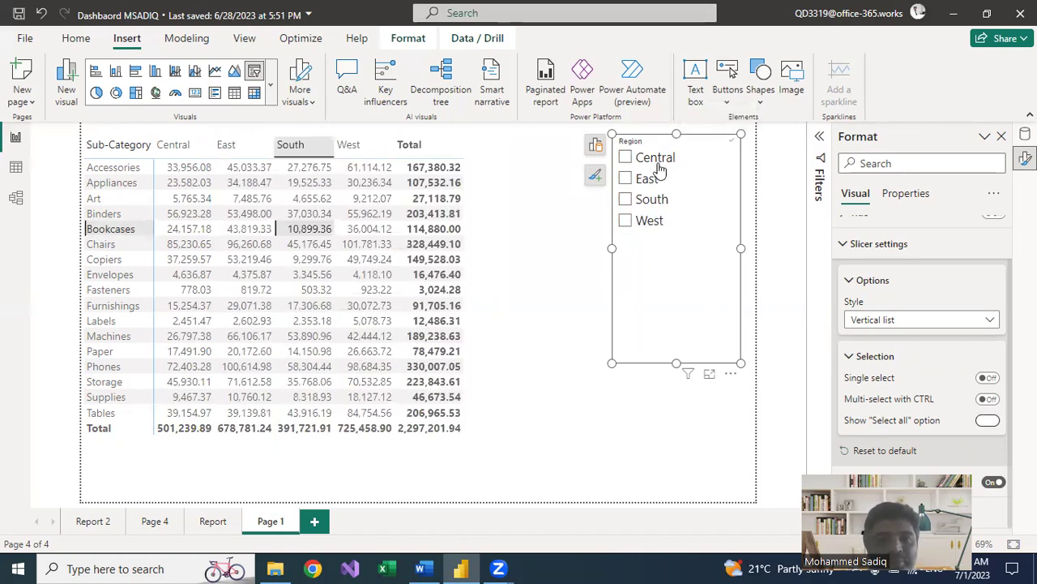
pyautogui.click(626, 158)
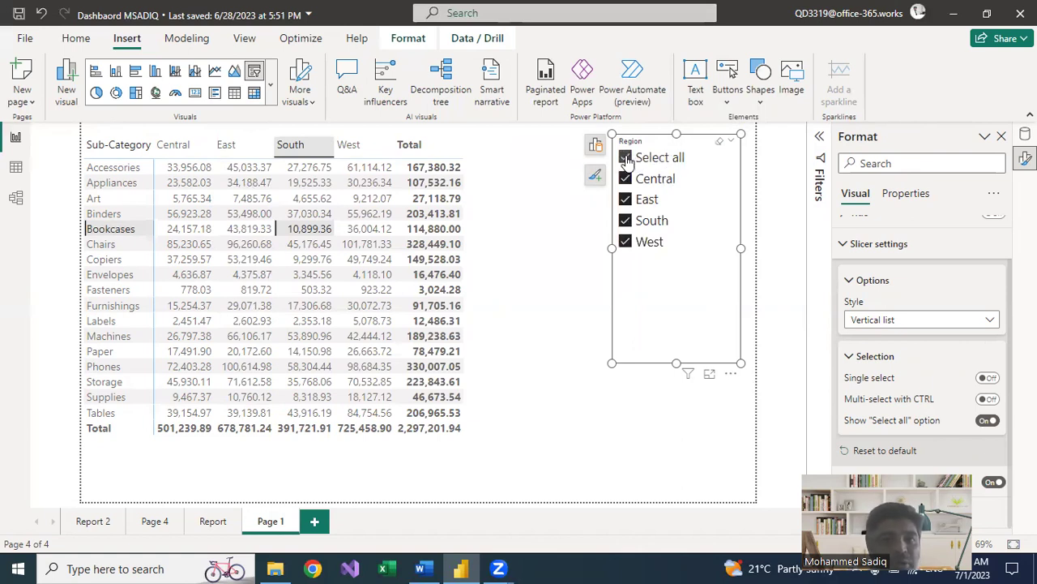
pyautogui.click(626, 159)
pyautogui.click(626, 159)
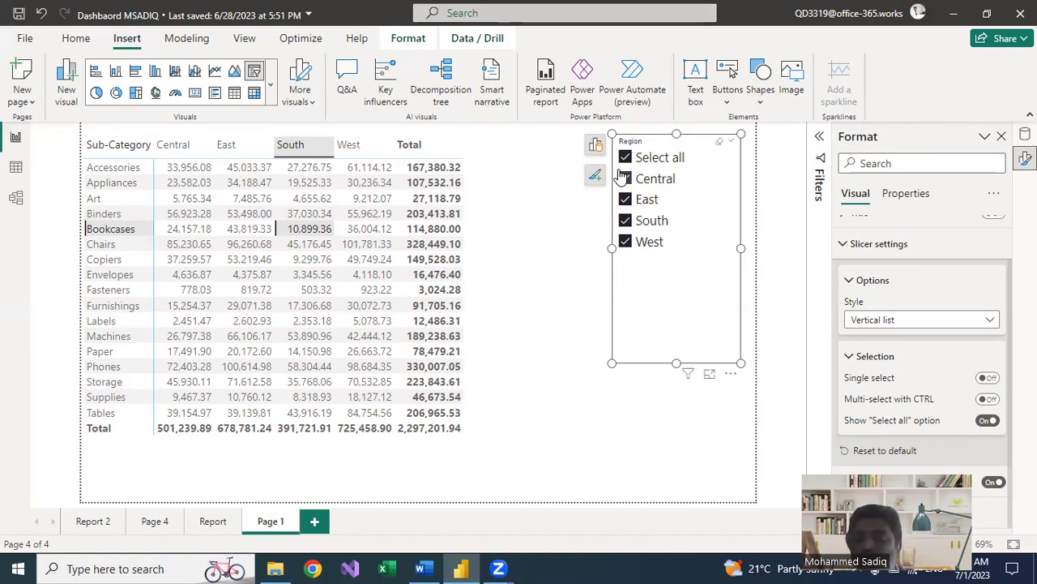
pyautogui.click(627, 157)
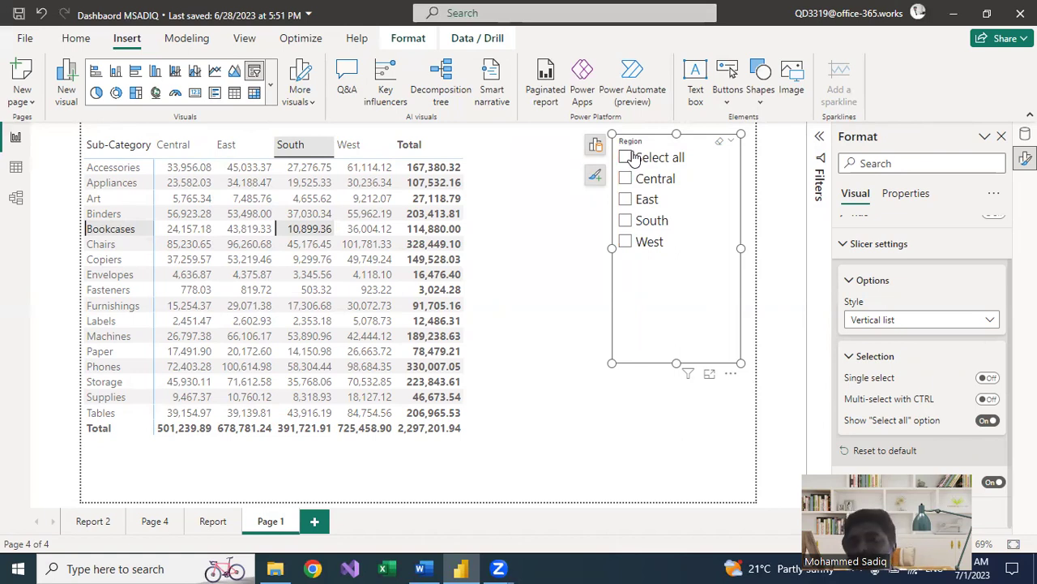
pyautogui.click(627, 157)
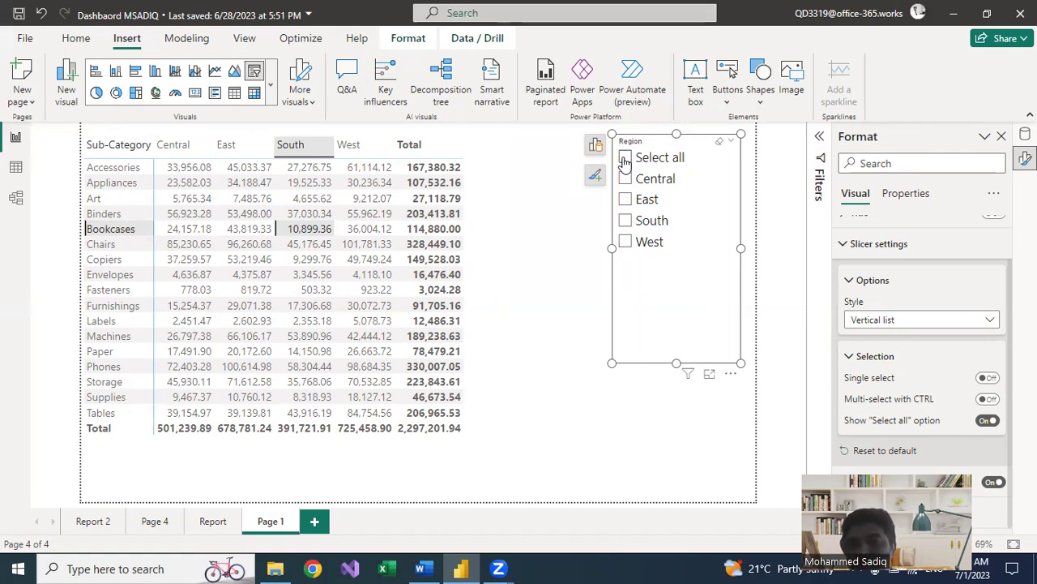
pyautogui.click(625, 221)
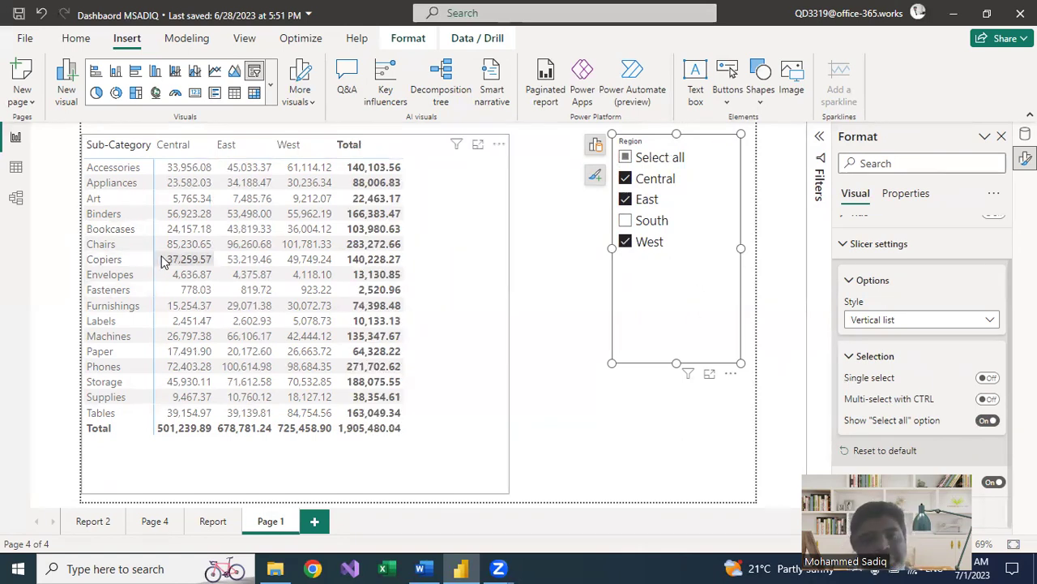
# Turn off the "Select all" option, and clear the region slicer and shorten it to fit its four regions
pyautogui.click(987, 420)
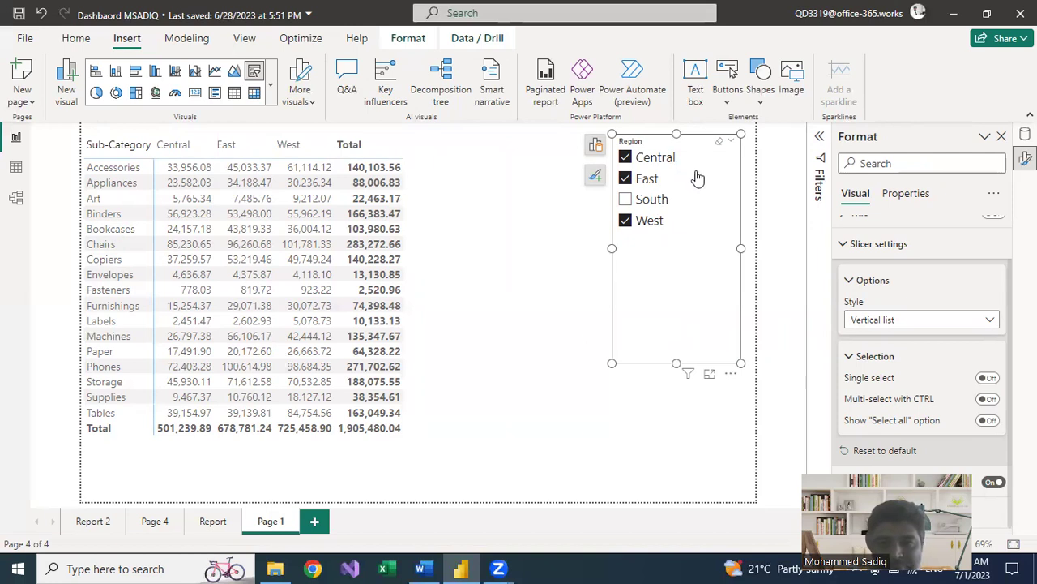
pyautogui.click(722, 144)
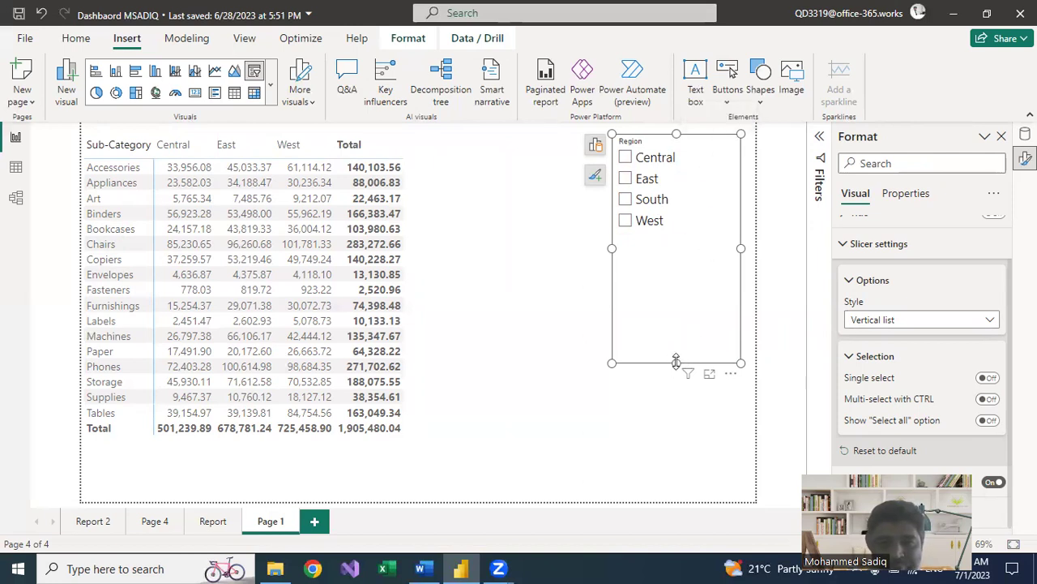
pyautogui.moveTo(670, 245); pyautogui.dragTo(672, 242)
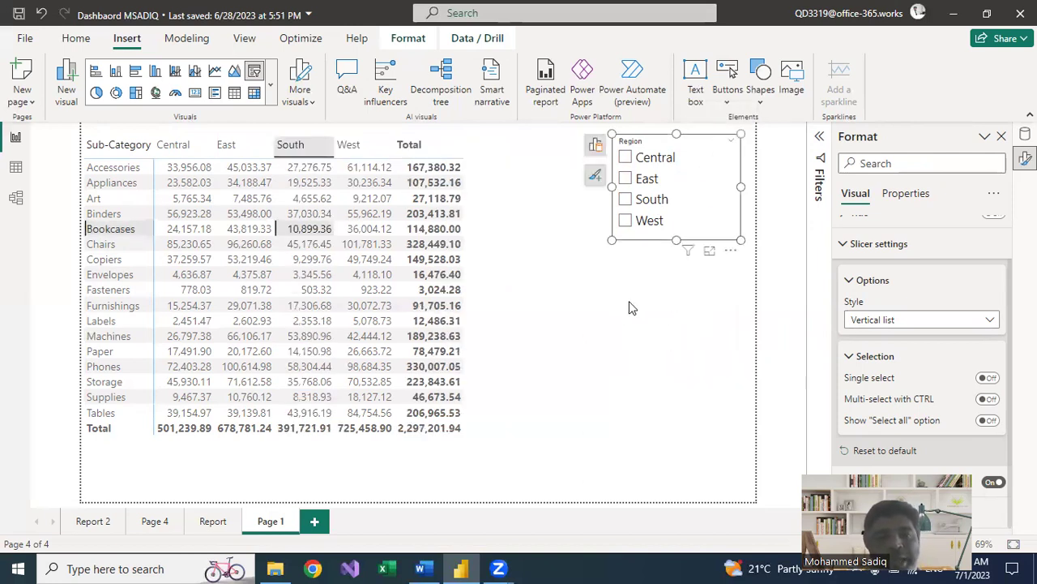
pyautogui.press('Escape')
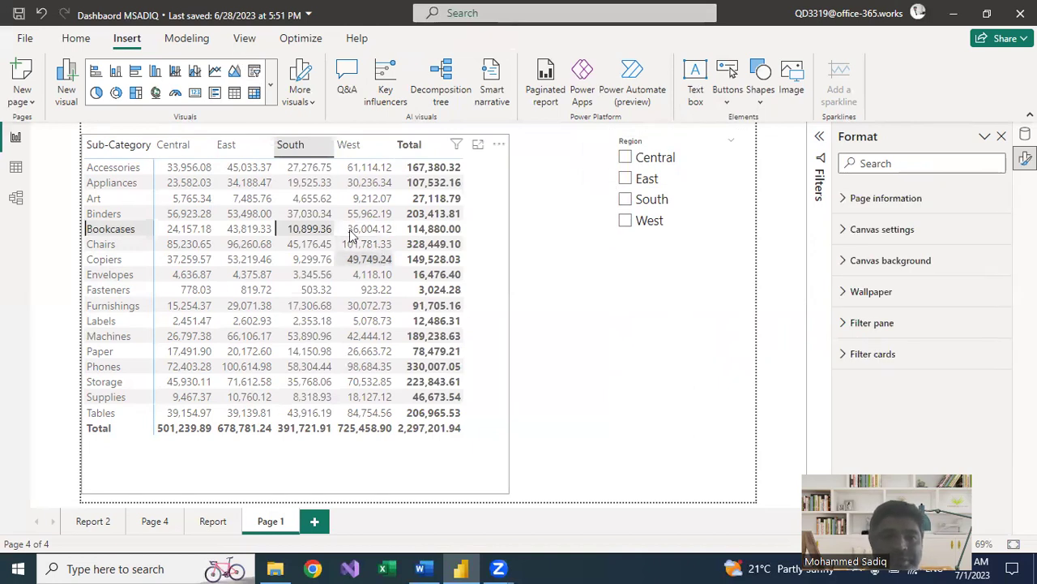
# Insert a second slicer below the region slicer and assign the Category field to it
pyautogui.click(254, 73)
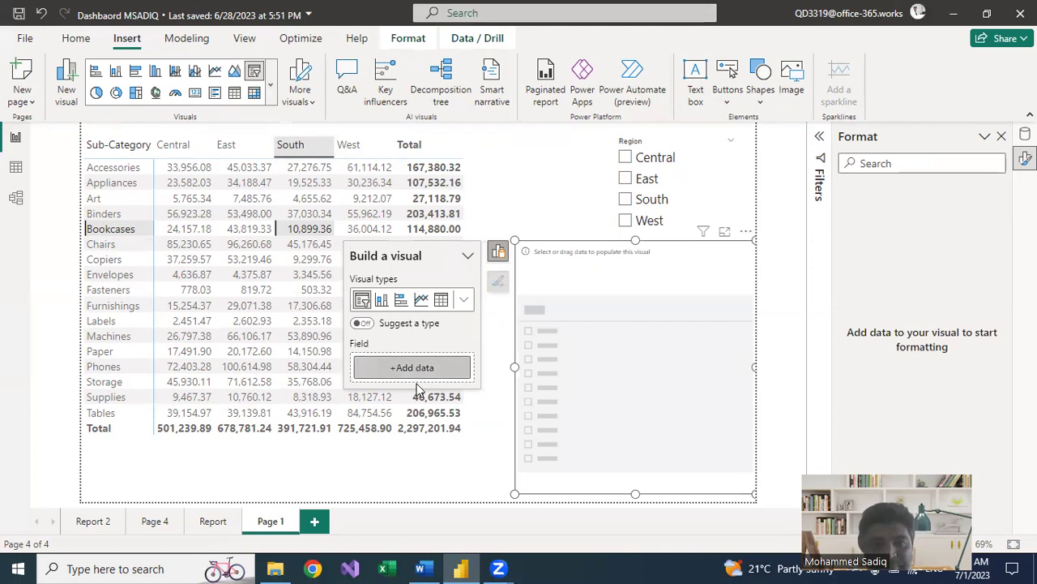
pyautogui.click(413, 363)
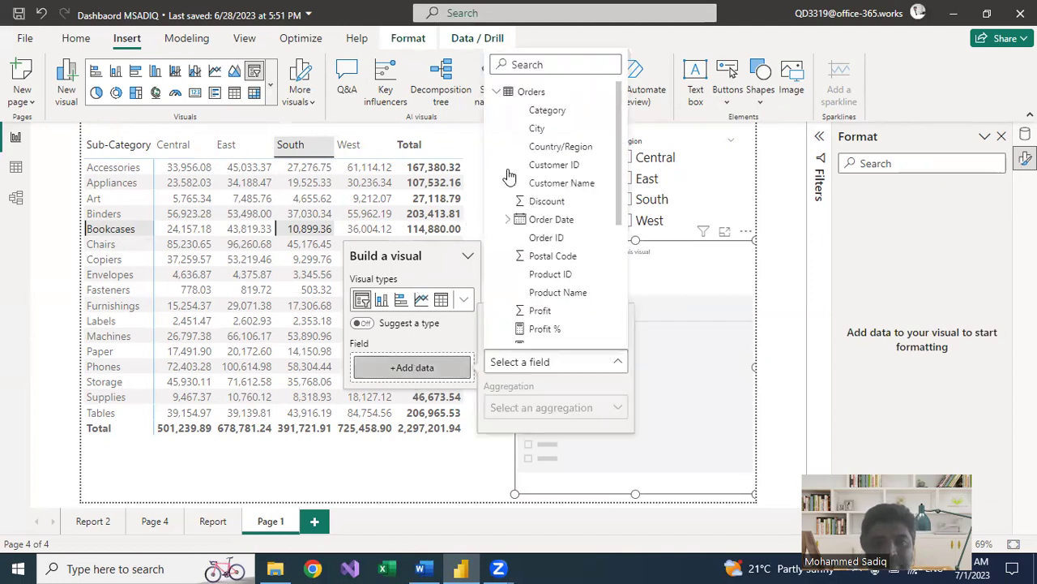
pyautogui.click(509, 112)
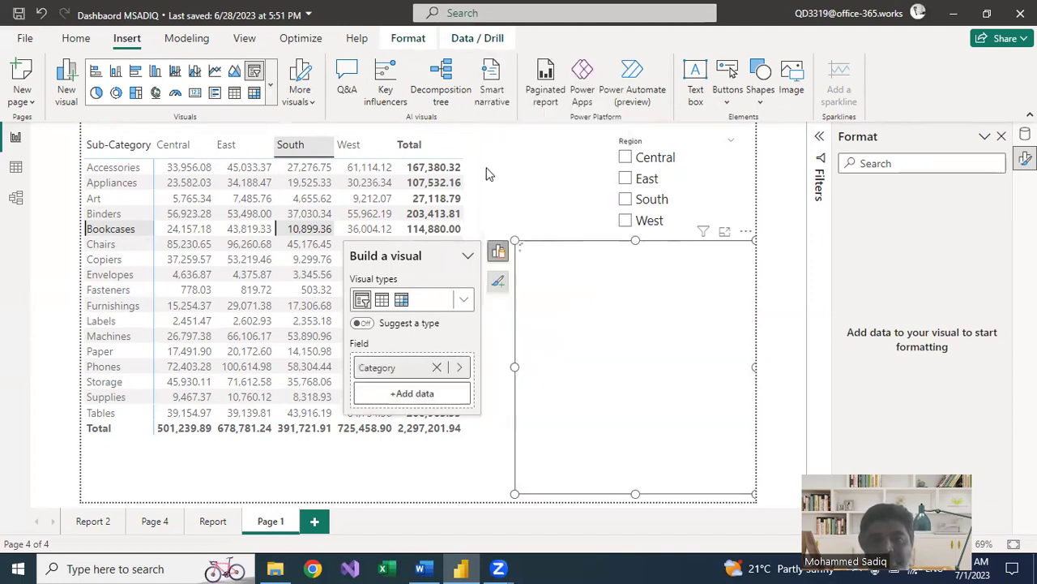
# Filter the matrix by Furniture and by Technology with the category slicer, and clear its selection
pyautogui.click(528, 266)
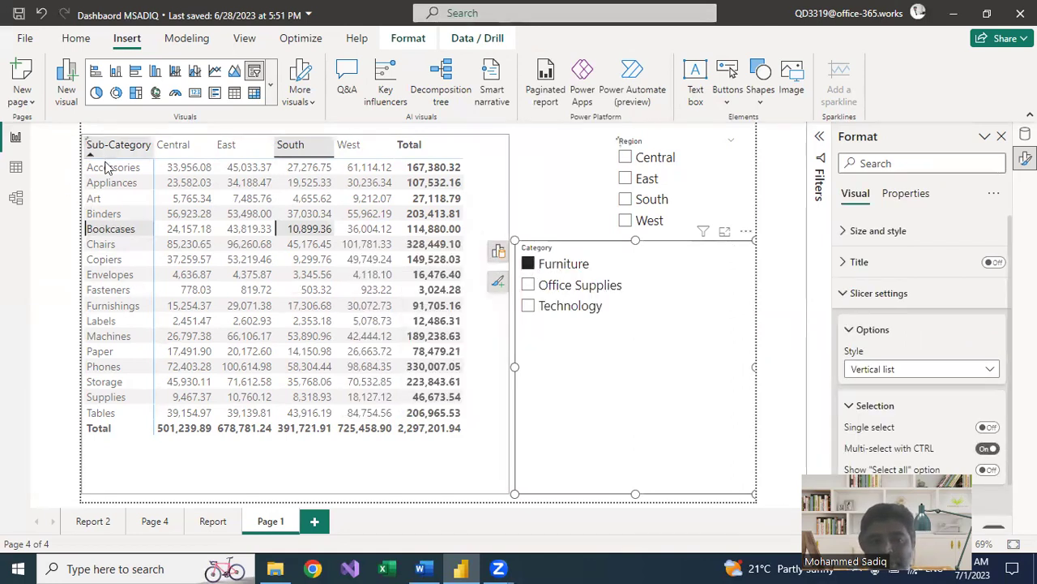
pyautogui.click(498, 284)
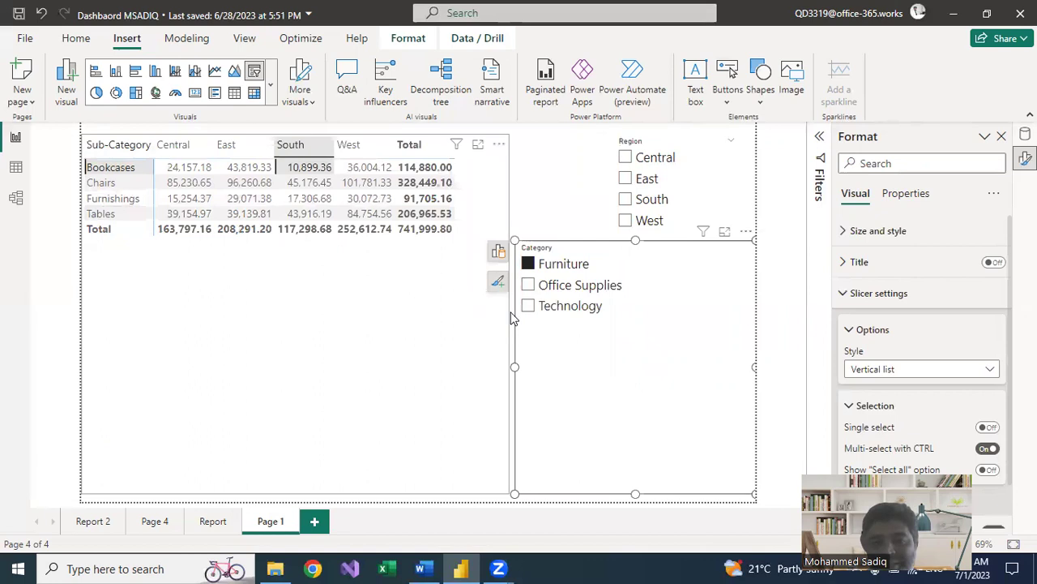
pyautogui.click(528, 309)
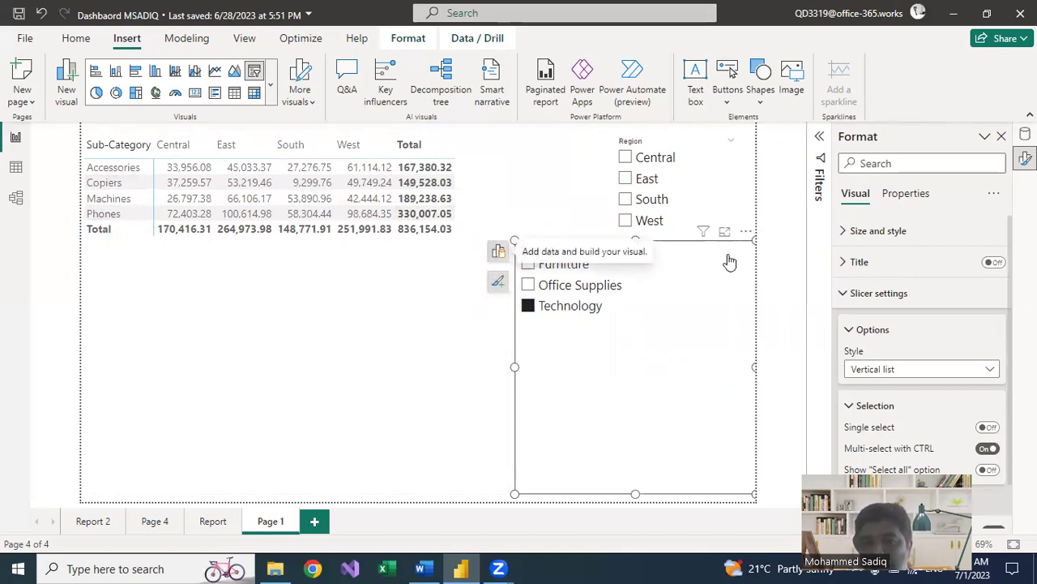
# Add the Sub-Category field below Category in the category slicer to make it hierarchical
pyautogui.click(498, 252)
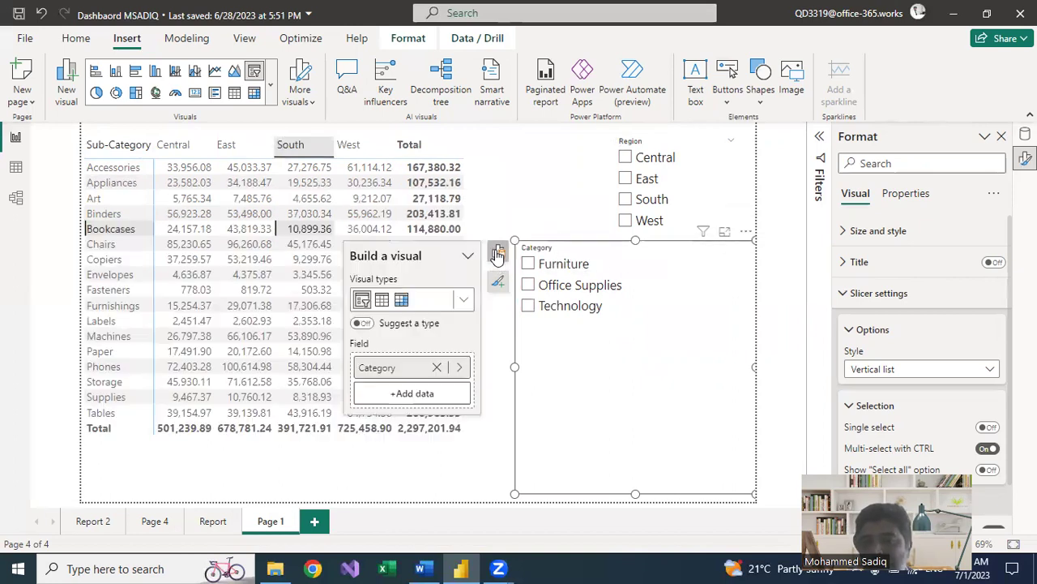
pyautogui.click(403, 395)
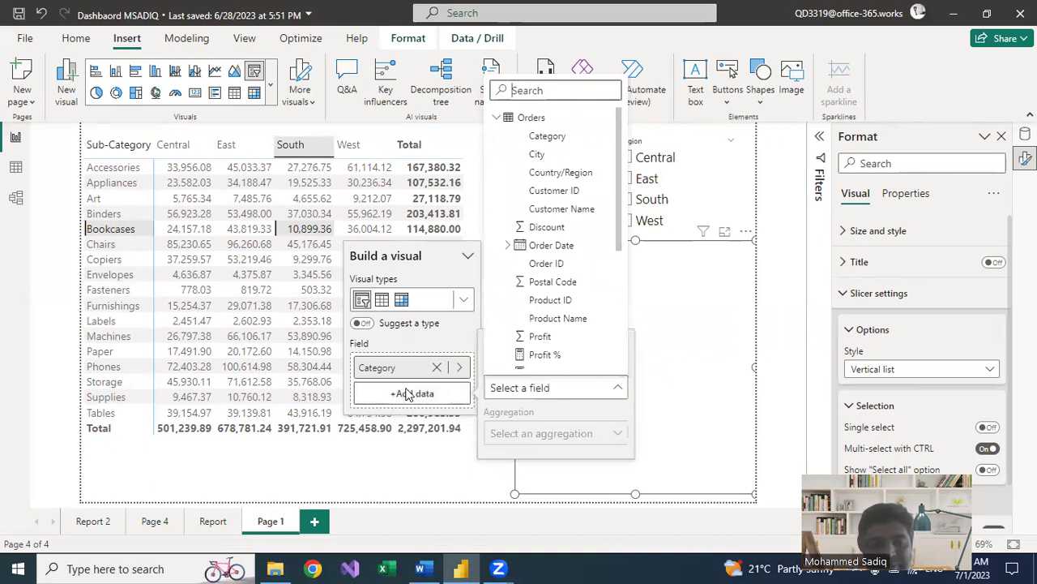
pyautogui.write('s')
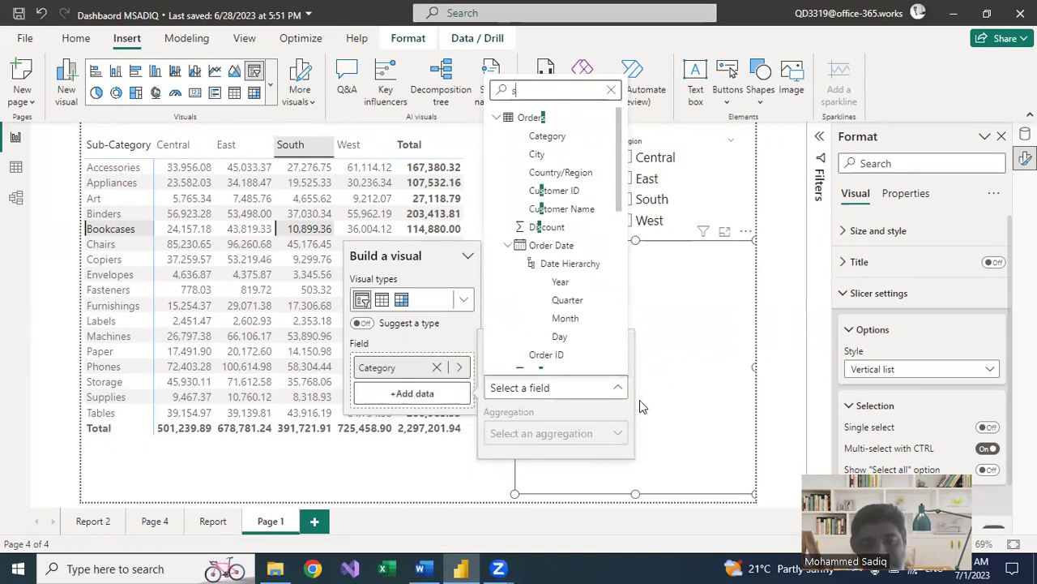
pyautogui.write('u')
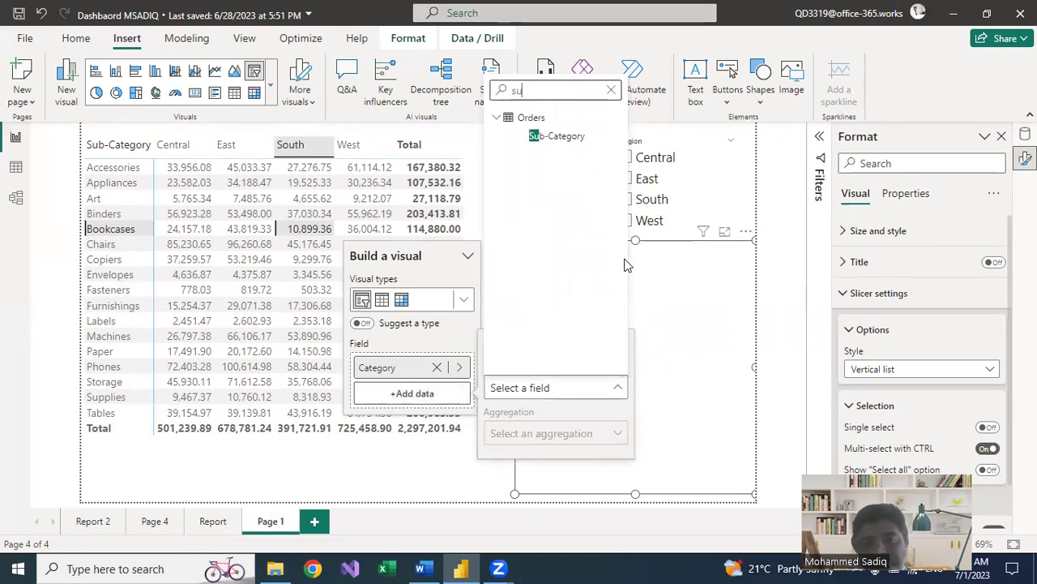
pyautogui.click(508, 137)
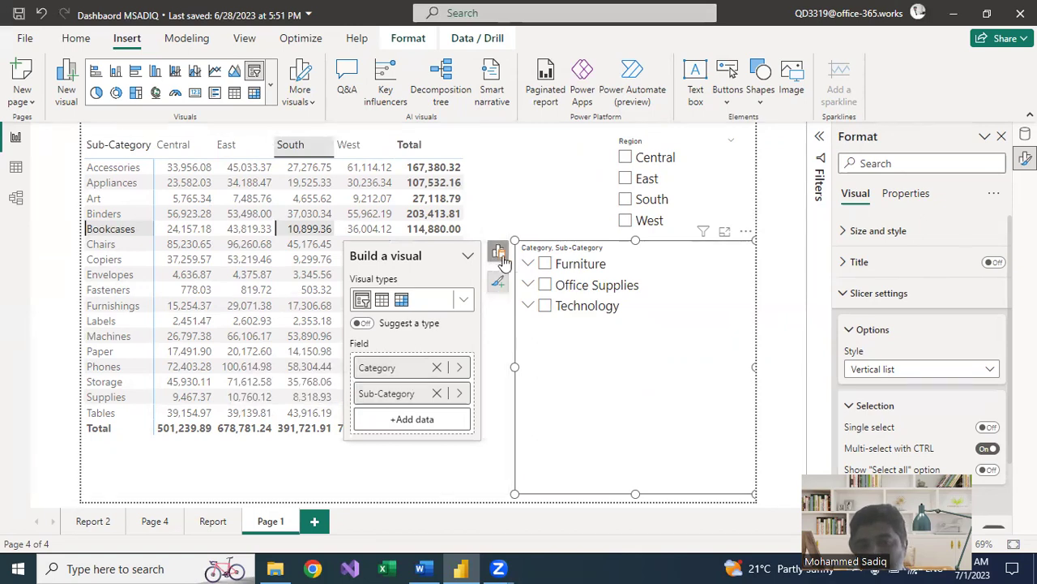
pyautogui.click(531, 273)
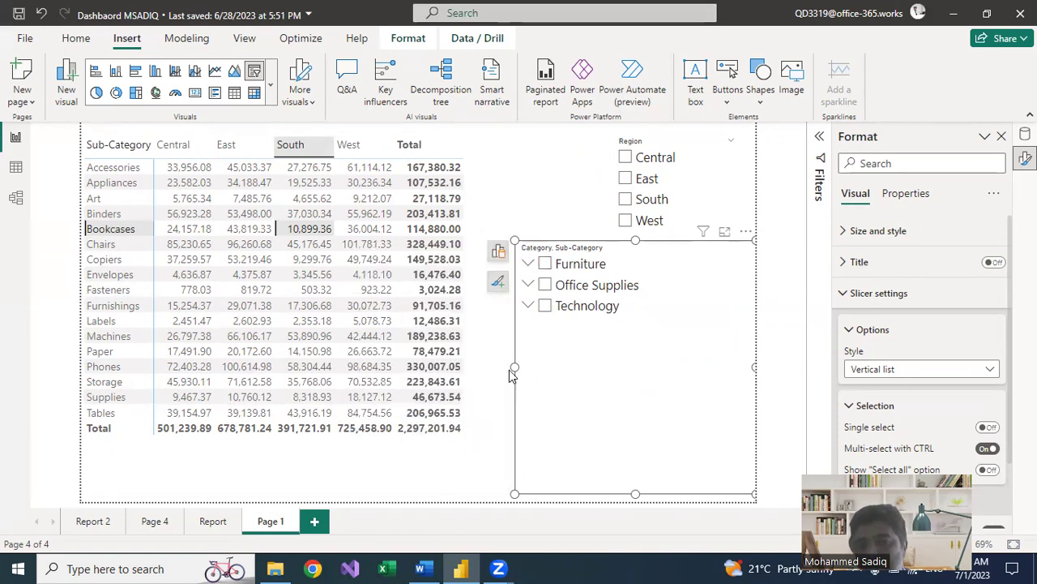
# Narrow the category slicer from its left edge and expand its Technology group
pyautogui.moveTo(515, 370); pyautogui.dragTo(555, 371)
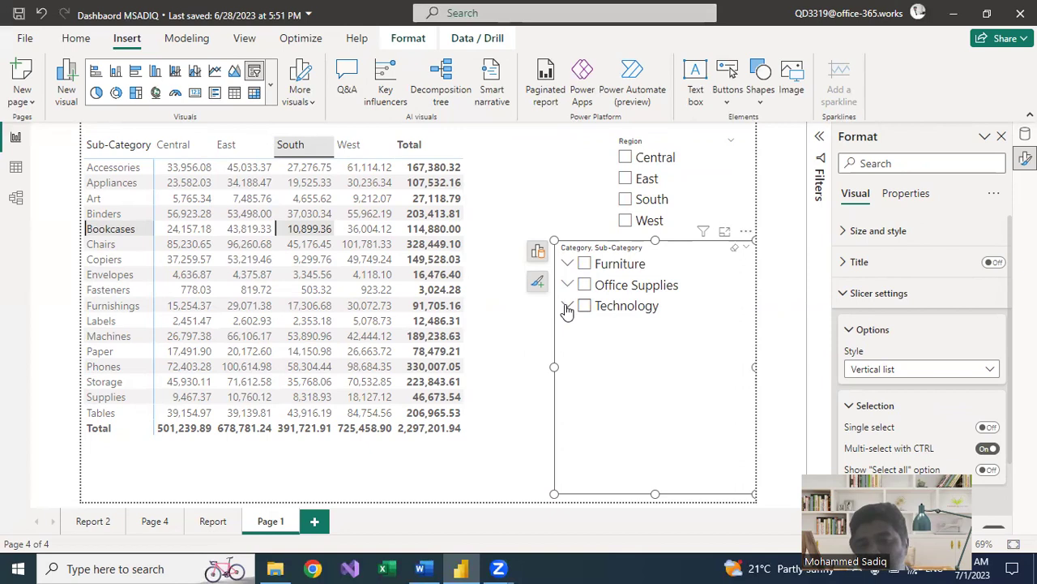
pyautogui.click(567, 308)
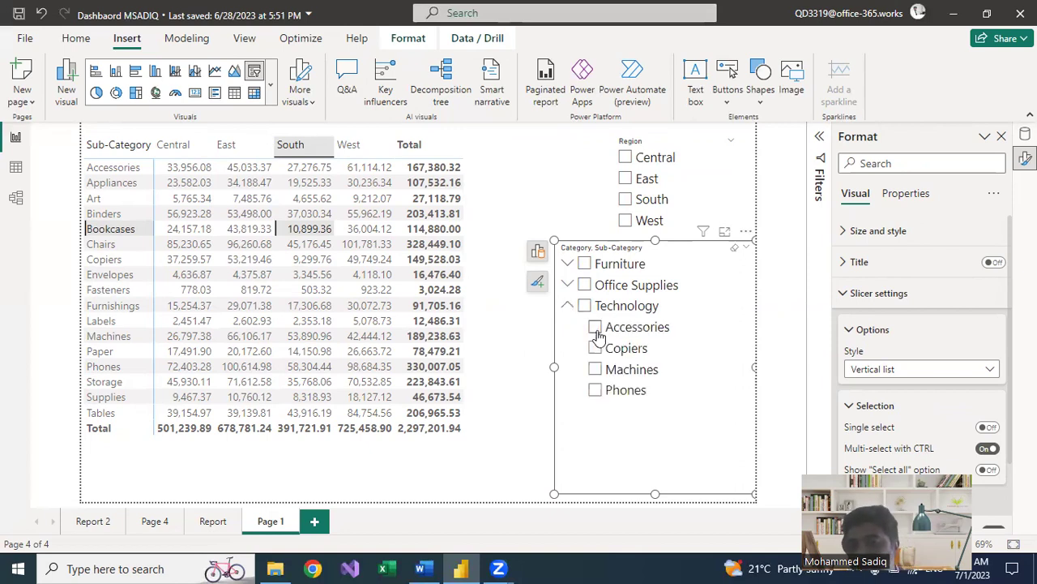
# Expand the Furniture group in the category slicer and filter the matrix by Bookcases, then by Tables instead
pyautogui.click(568, 264)
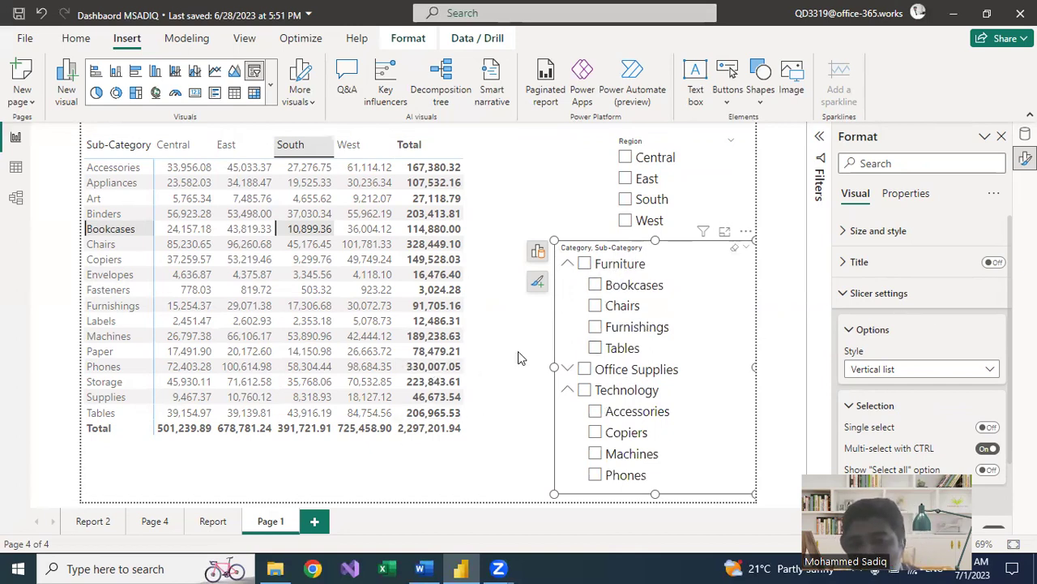
pyautogui.click(596, 286)
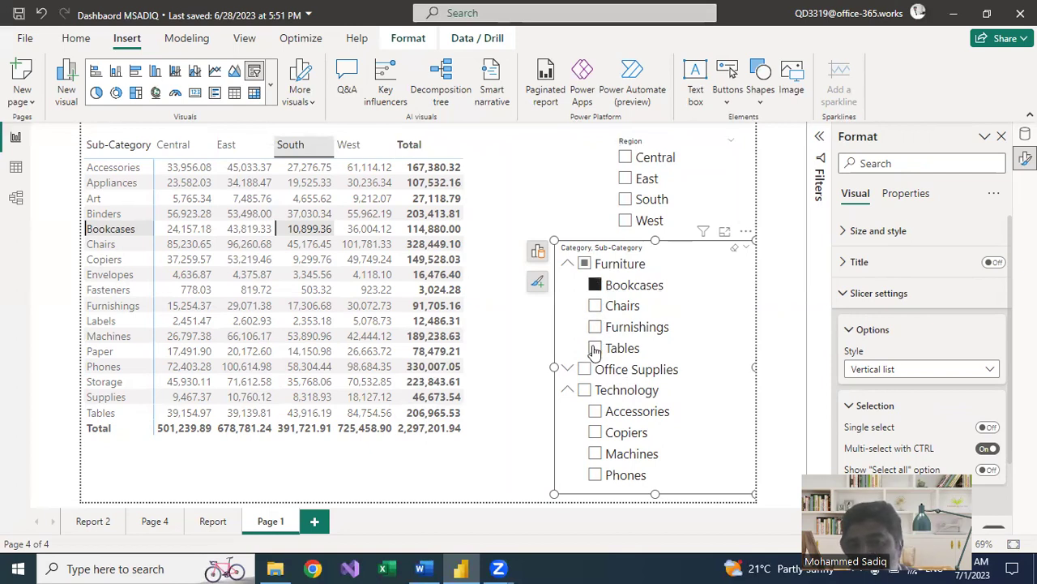
pyautogui.click(594, 348)
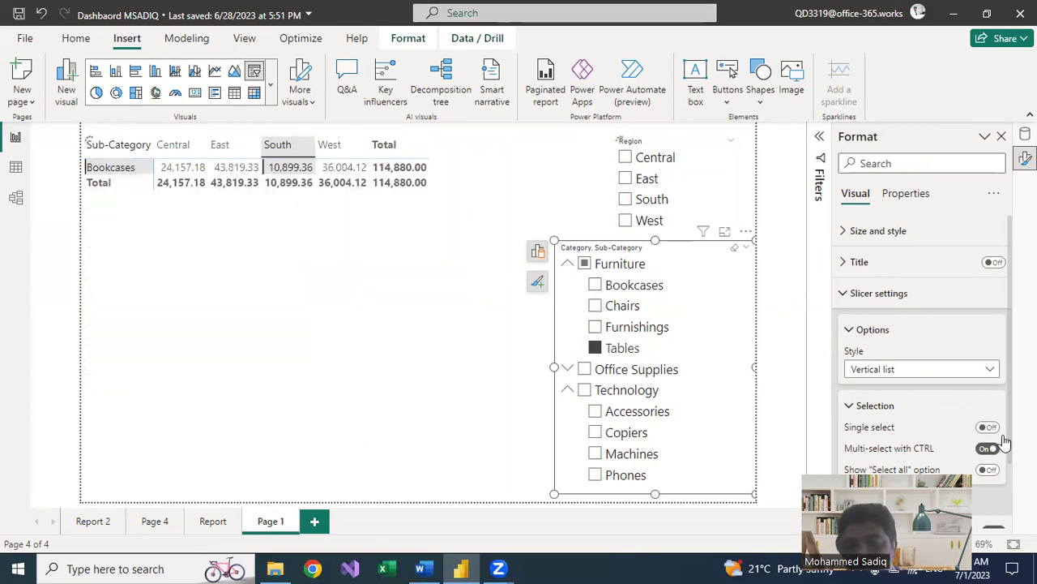
# Turn off Multi-select with CTRL for the category slicer and select all of Furniture plus Phones, Machines and Copiers
pyautogui.scroll(-1, 997, 446)
pyautogui.click(987, 368)
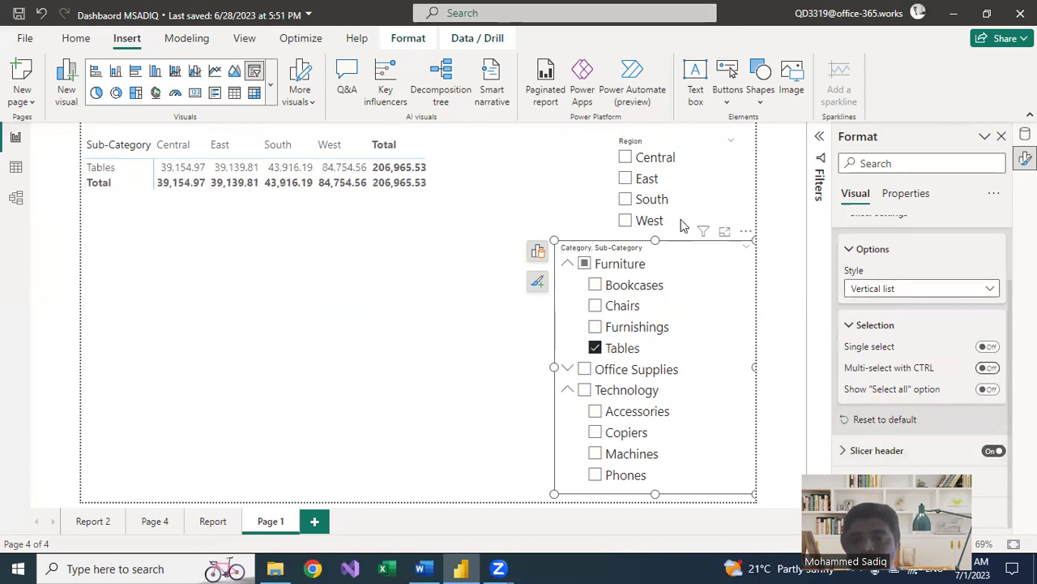
pyautogui.click(584, 264)
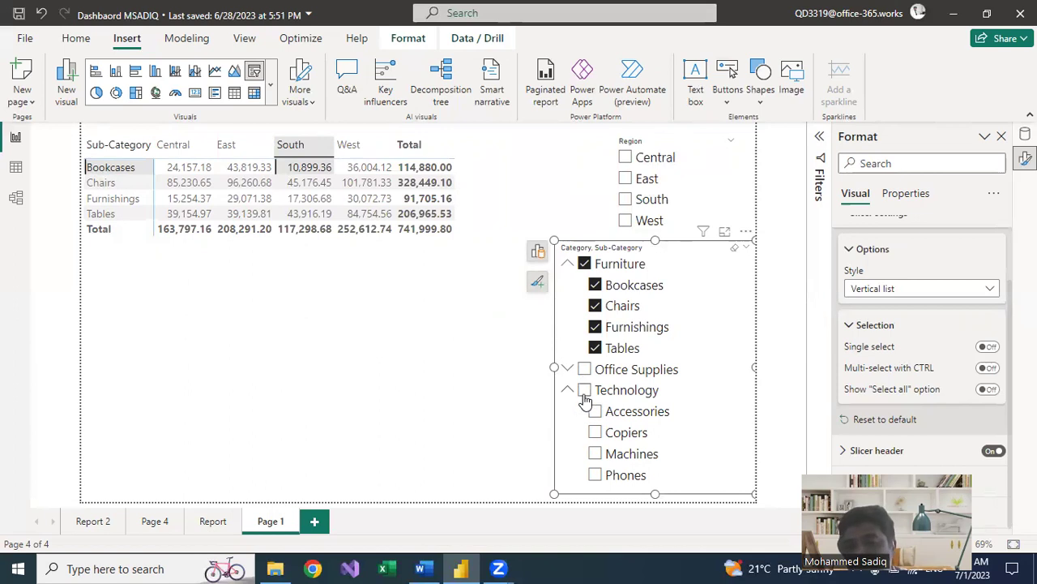
pyautogui.click(595, 476)
pyautogui.click(595, 454)
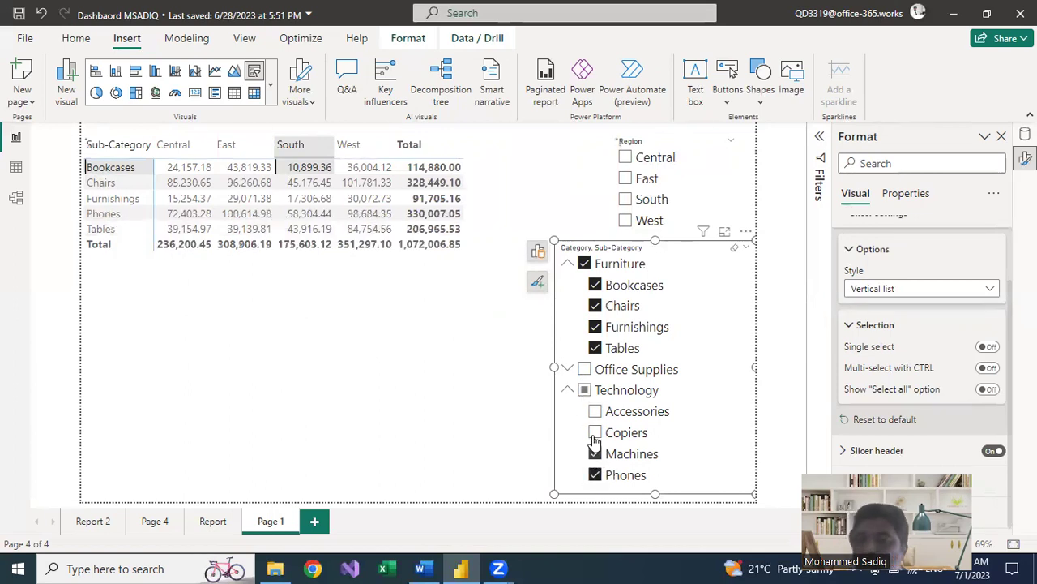
pyautogui.click(595, 434)
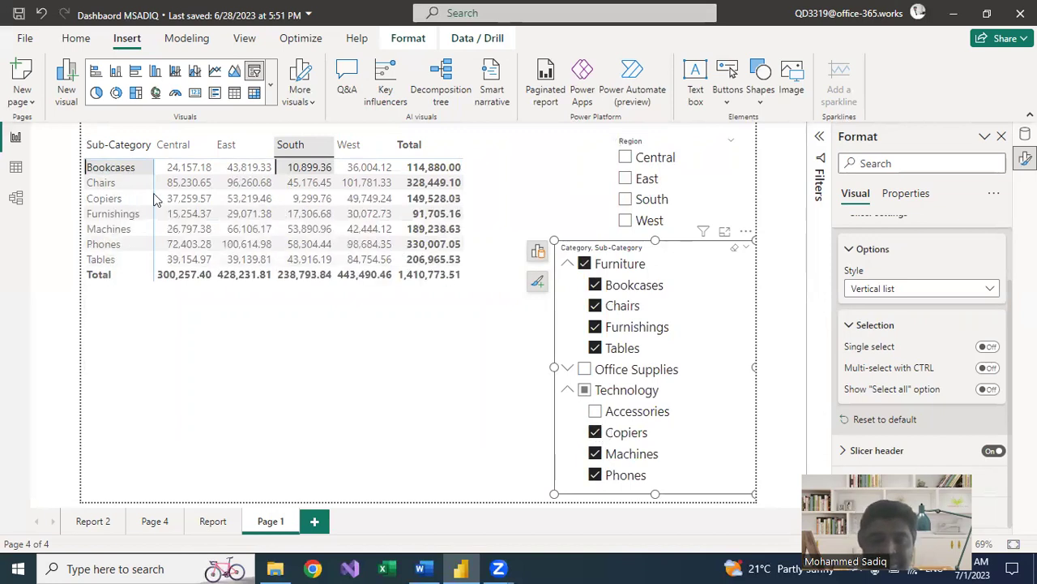
# Expand the Office Supplies group and add Paper, Appliances and Storage to the slicer selection
pyautogui.click(568, 370)
pyautogui.scroll(-3, 599, 367)
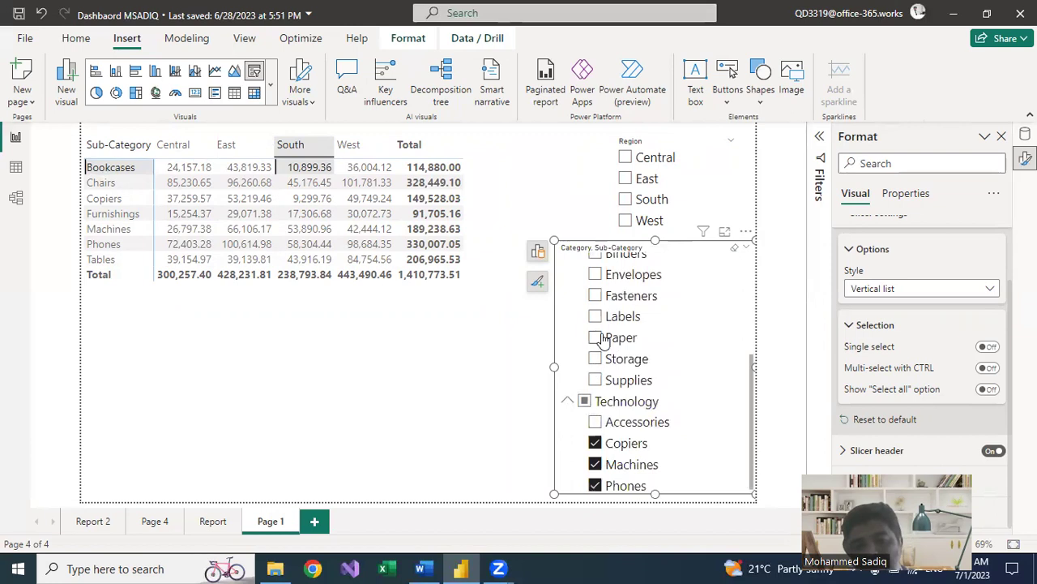
pyautogui.click(595, 344)
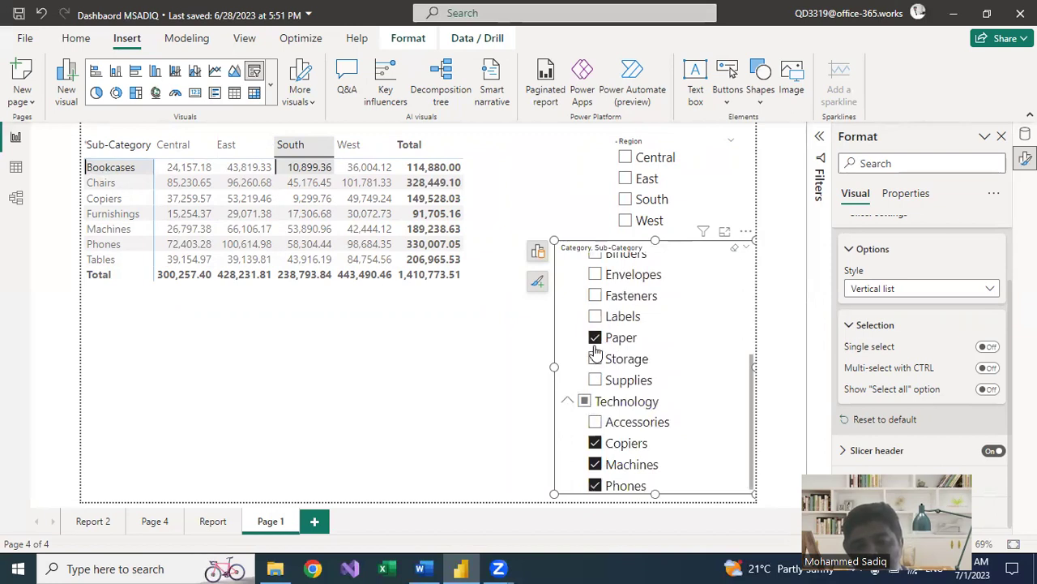
pyautogui.scroll(3, 590, 295)
pyautogui.click(595, 283)
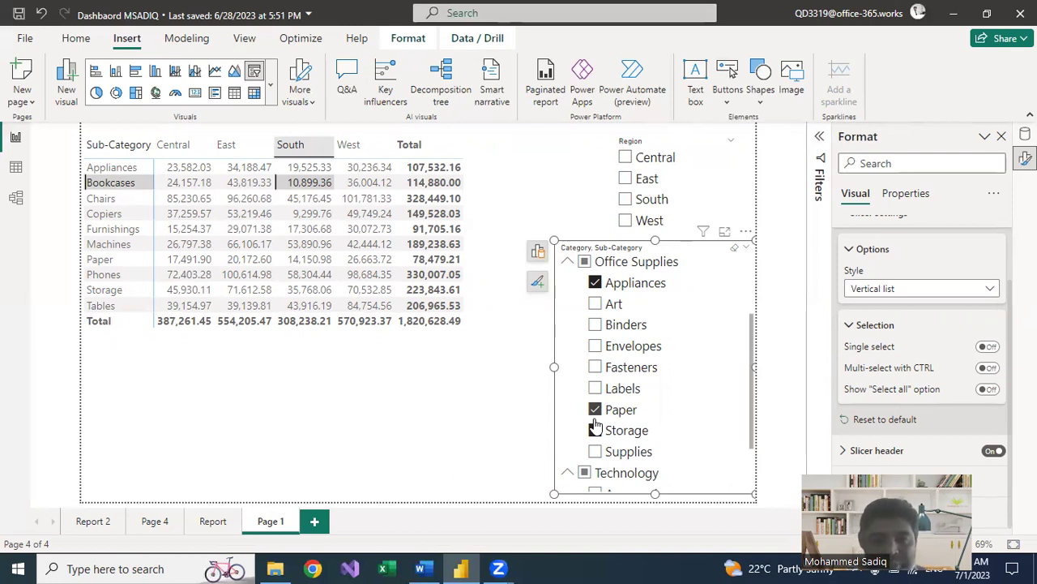
pyautogui.click(596, 426)
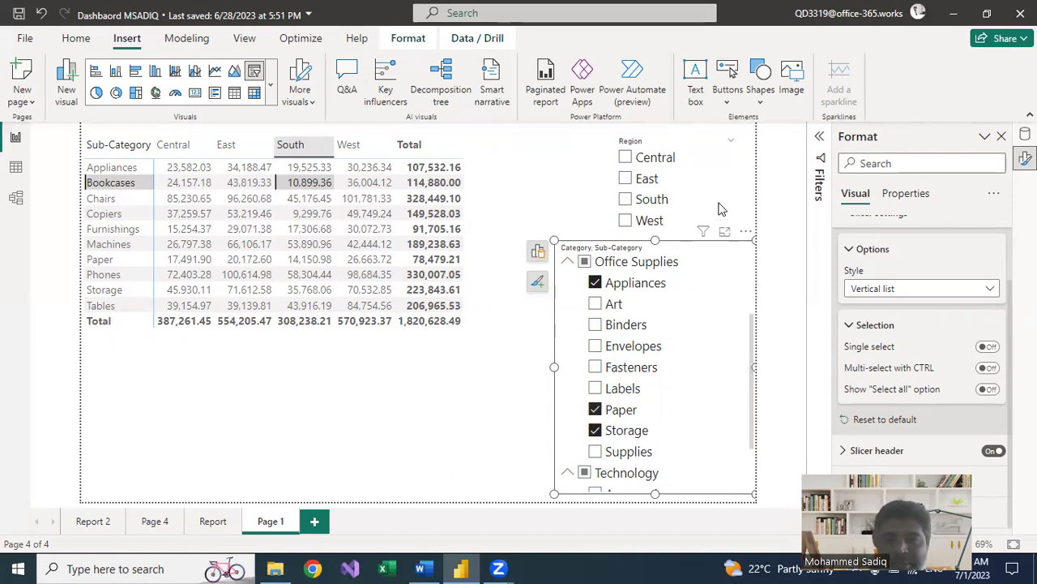
# Remove the Sub-Category field from the category slicer and shrink the slicer to fit its three categories
pyautogui.click(537, 253)
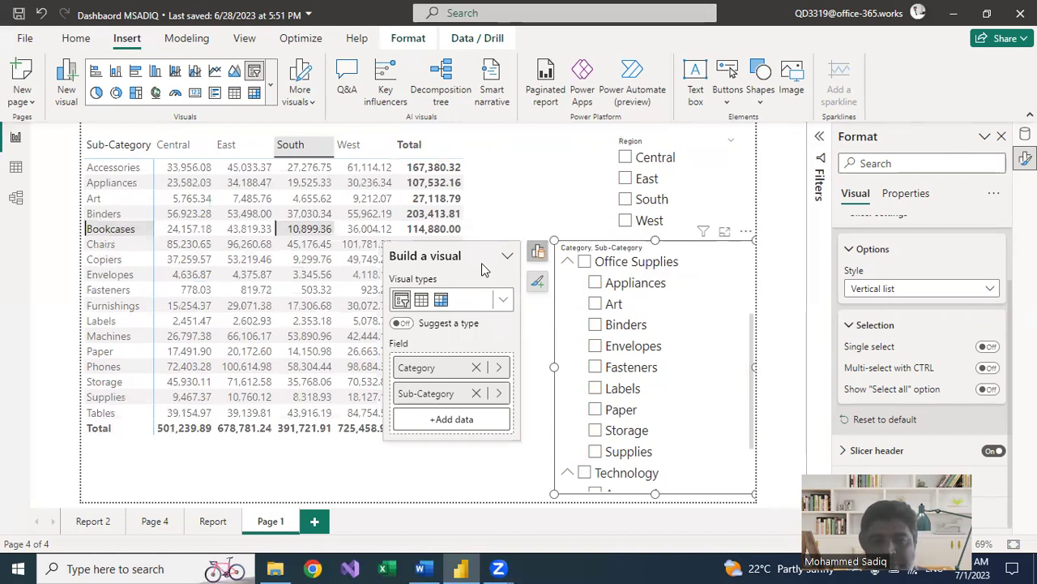
pyautogui.click(476, 393)
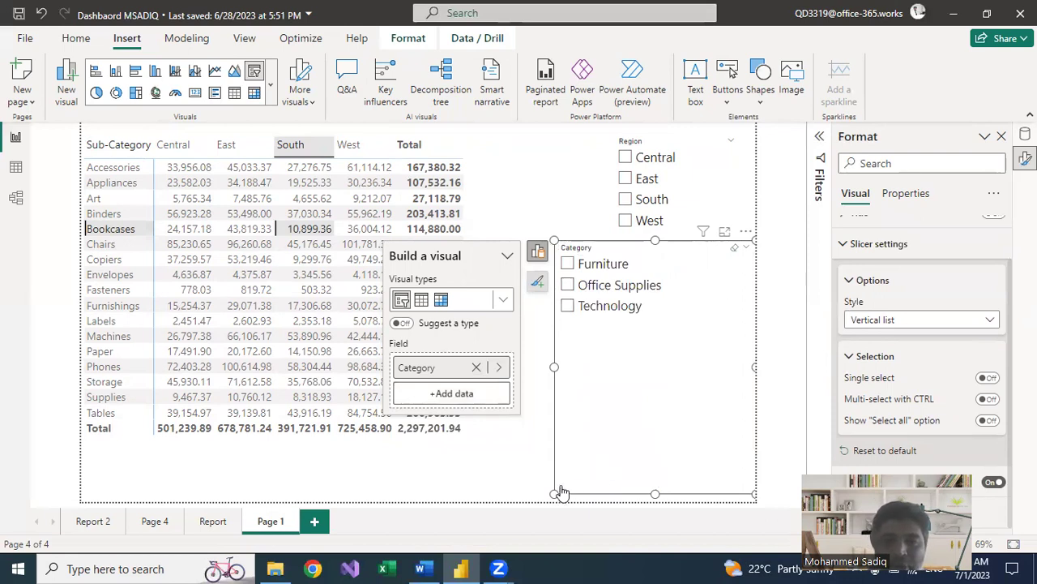
pyautogui.moveTo(559, 496); pyautogui.dragTo(591, 350)
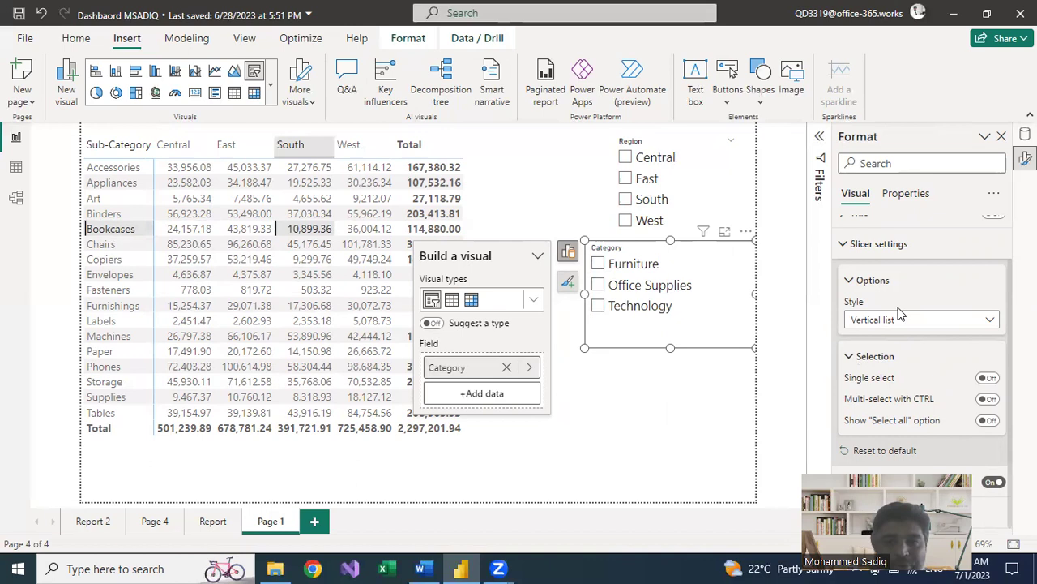
# Change the category slicer's style to Dropdown and reduce its height to a single selection row
pyautogui.scroll(1, 900, 314)
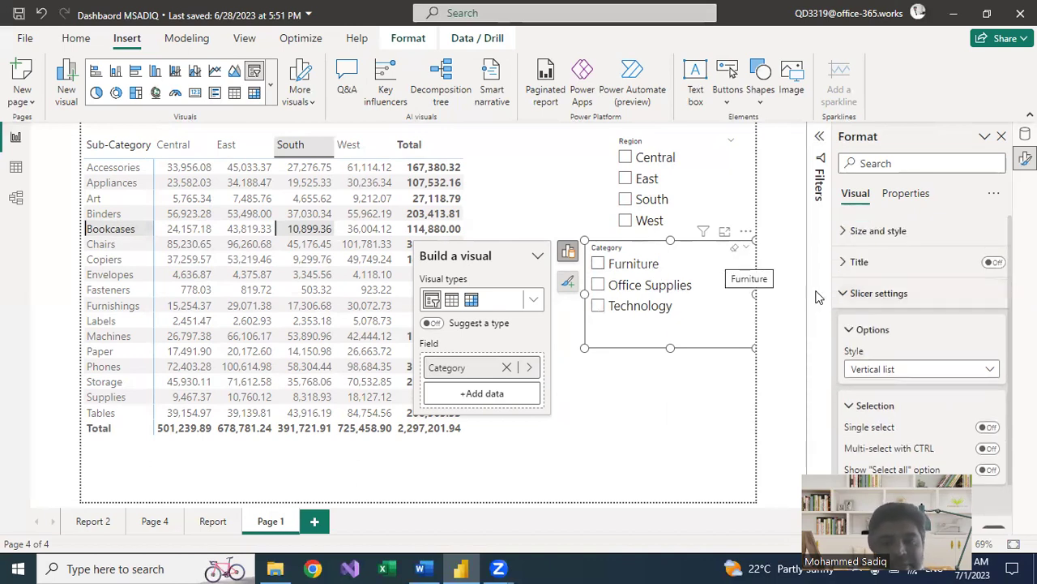
pyautogui.click(851, 331)
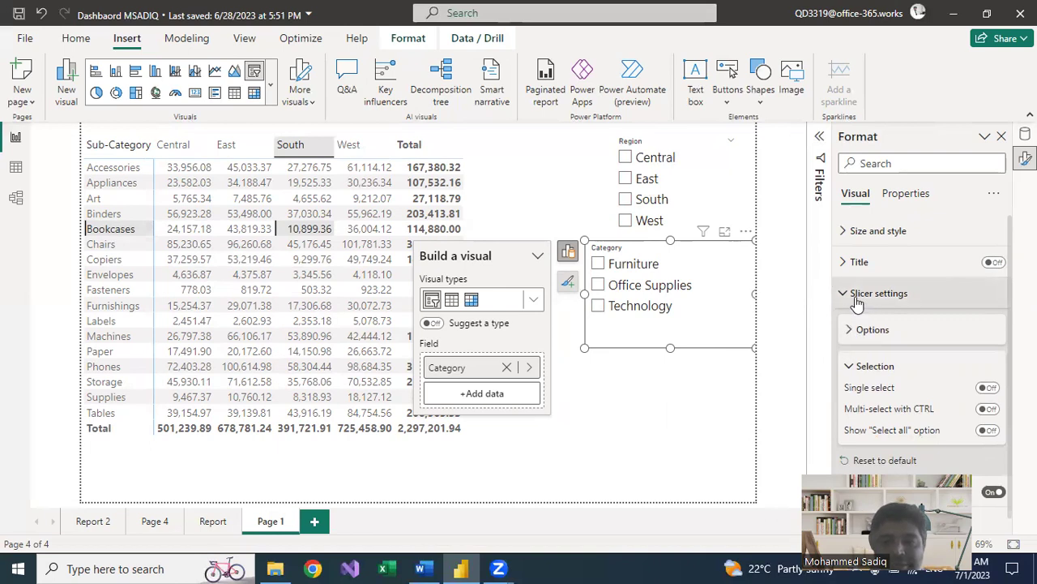
pyautogui.click(847, 295)
pyautogui.click(847, 295)
pyautogui.click(853, 329)
pyautogui.scroll(-1, 855, 332)
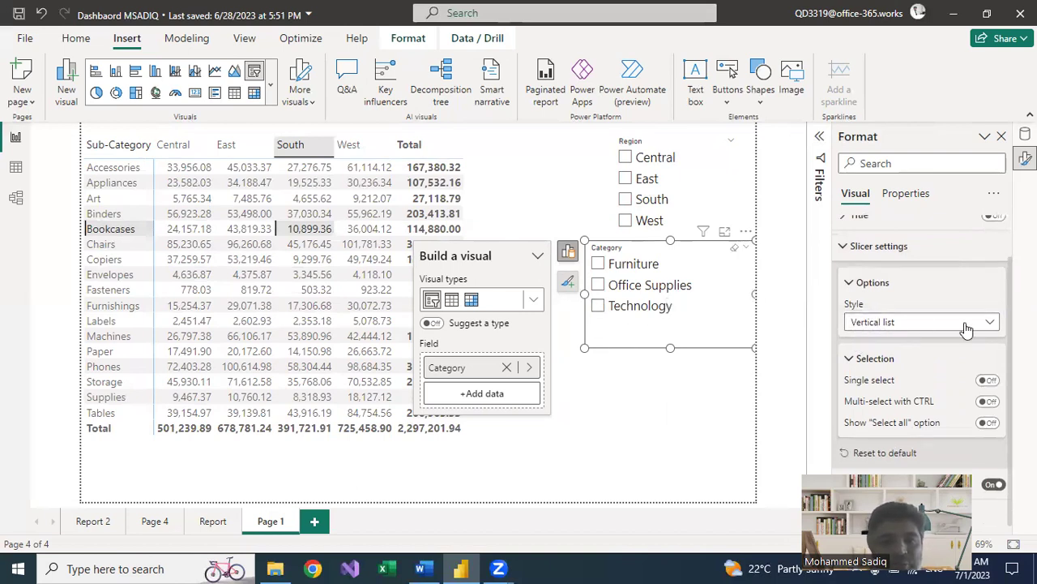
pyautogui.click(916, 327)
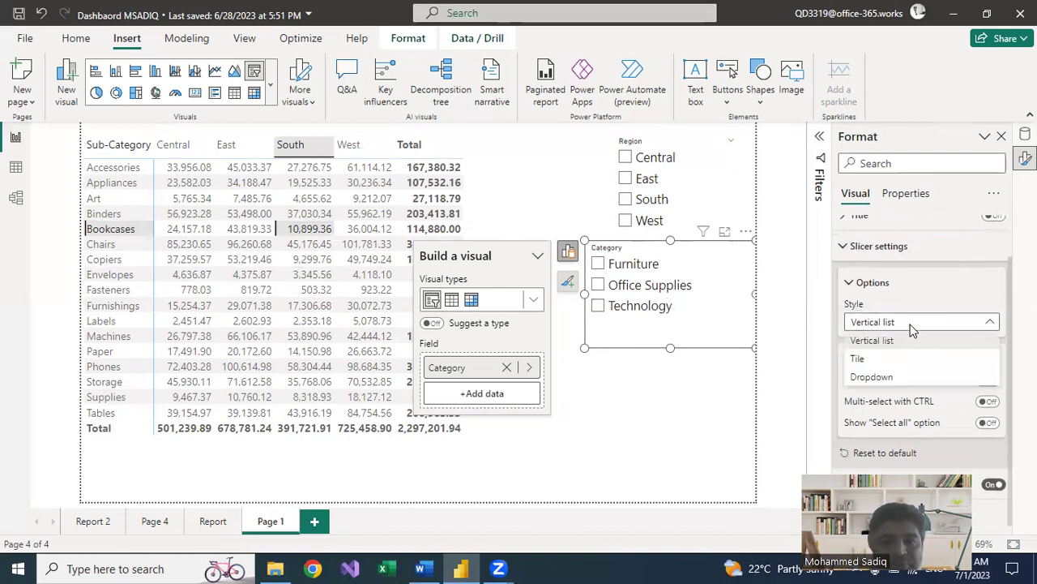
pyautogui.click(876, 377)
pyautogui.moveTo(671, 345); pyautogui.dragTo(673, 279)
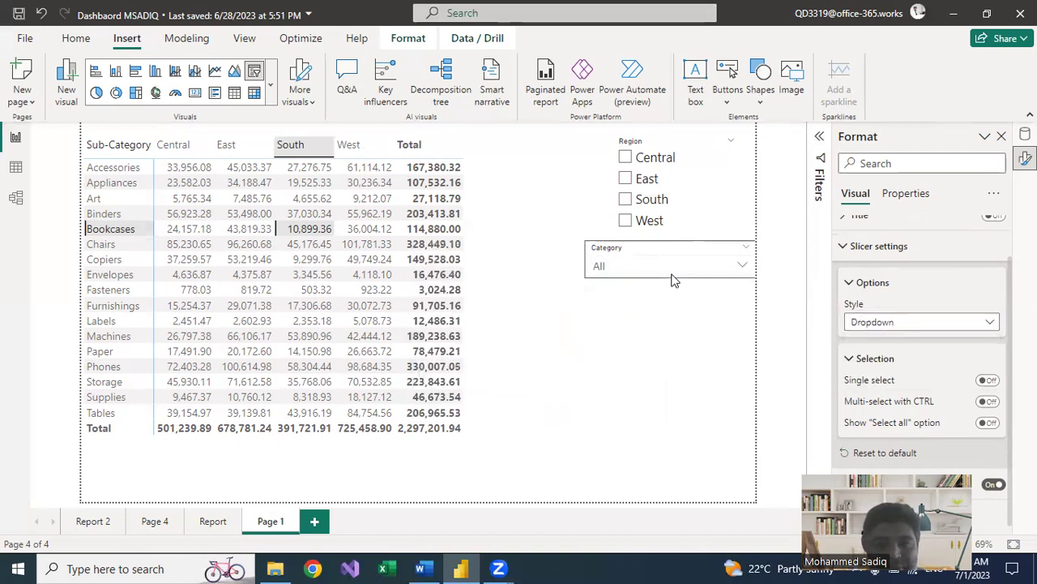
# Filter the matrix by Technology and Furniture with the category dropdown slicer, and close its list
pyautogui.click(726, 272)
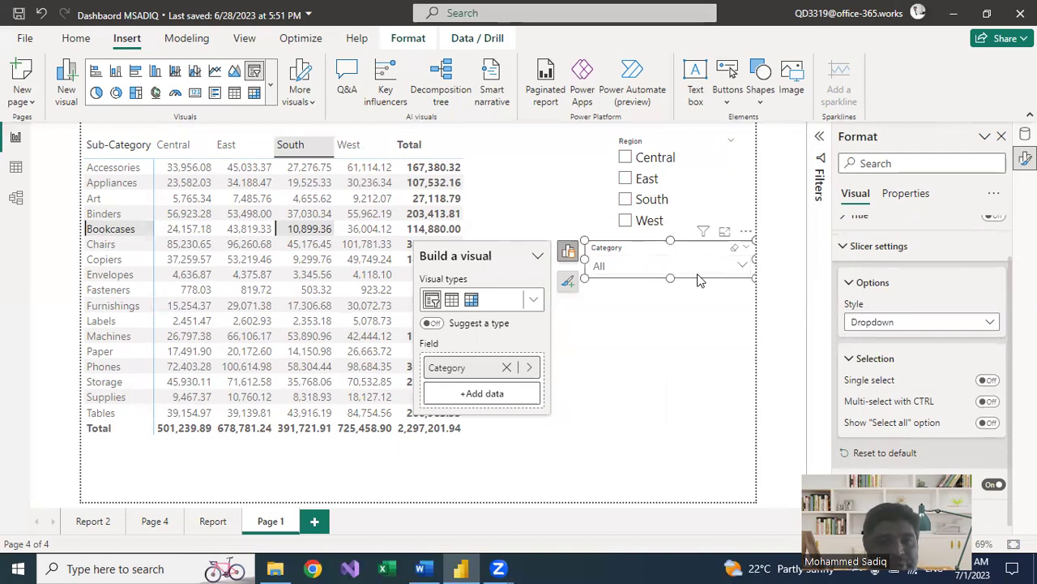
pyautogui.click(740, 270)
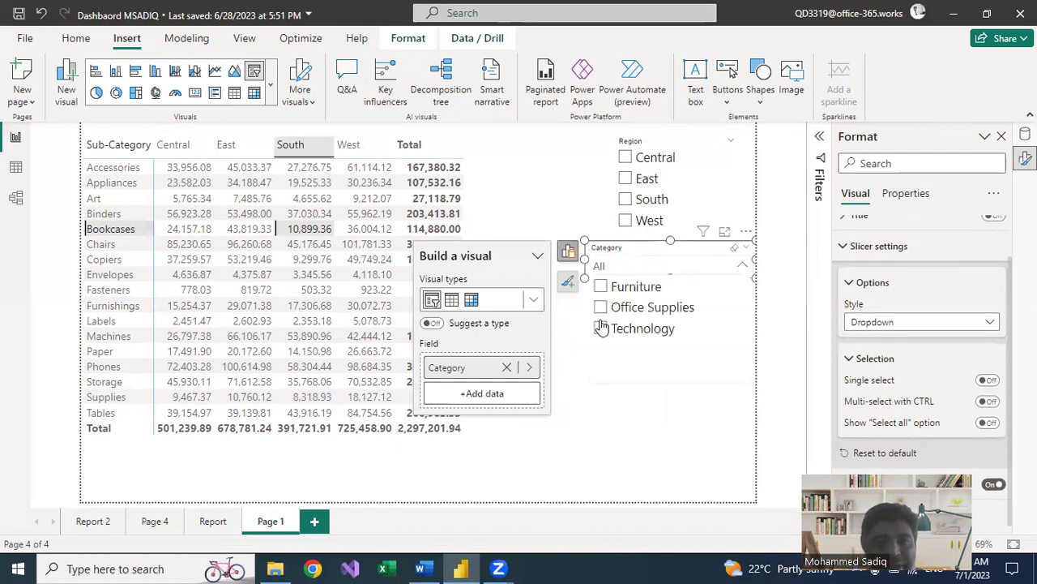
pyautogui.click(600, 328)
pyautogui.click(601, 287)
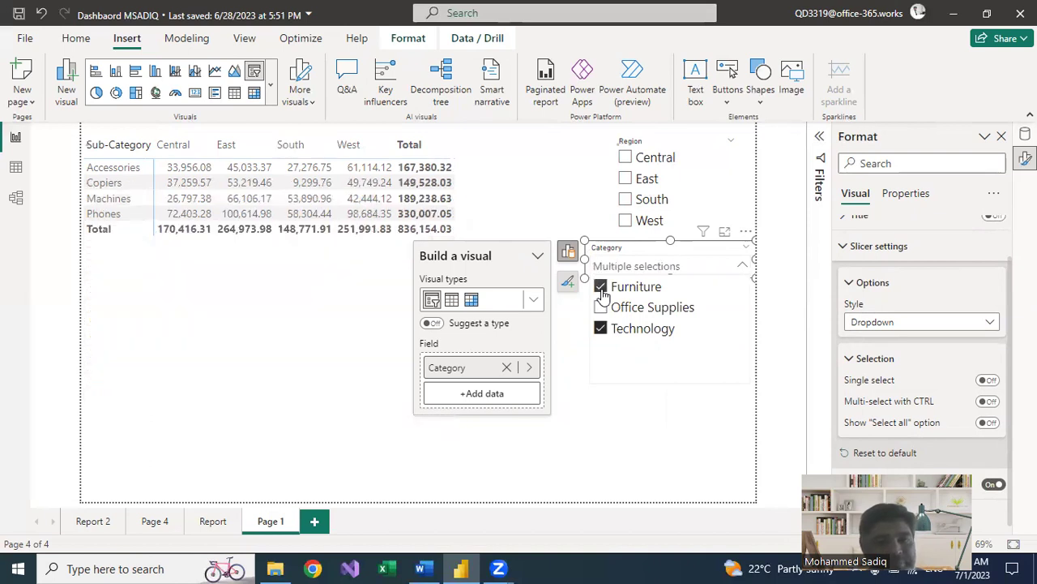
pyautogui.click(703, 395)
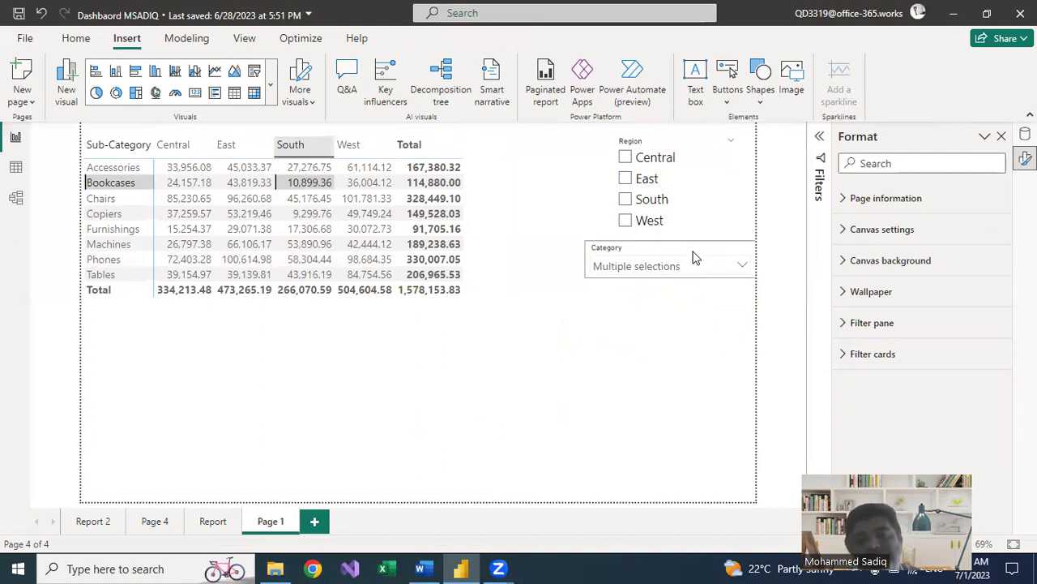
# Move the category slicer slightly left on the page and turn on Single select for it
pyautogui.moveTo(667, 245); pyautogui.dragTo(658, 256)
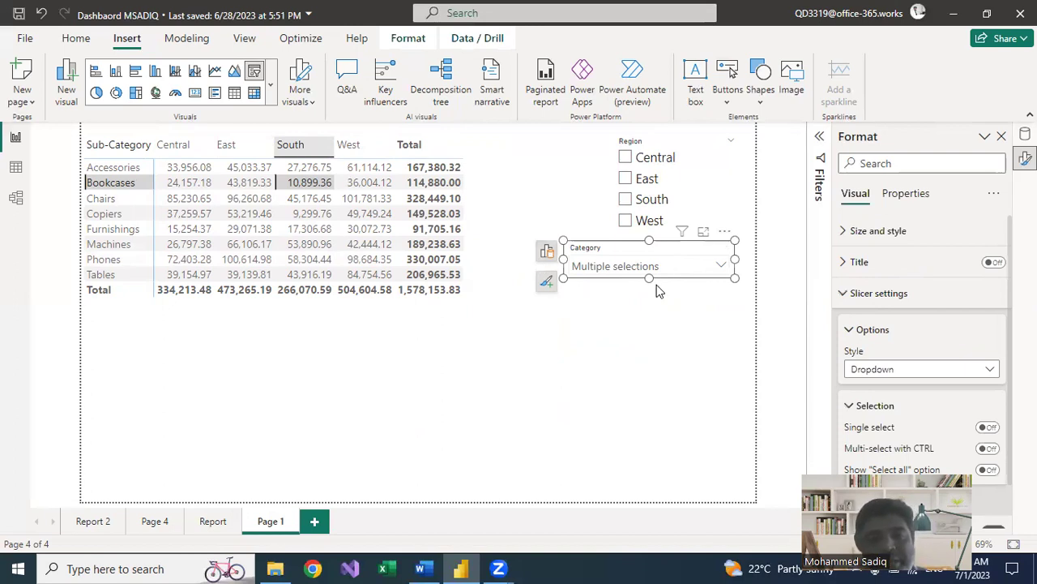
pyautogui.click(723, 267)
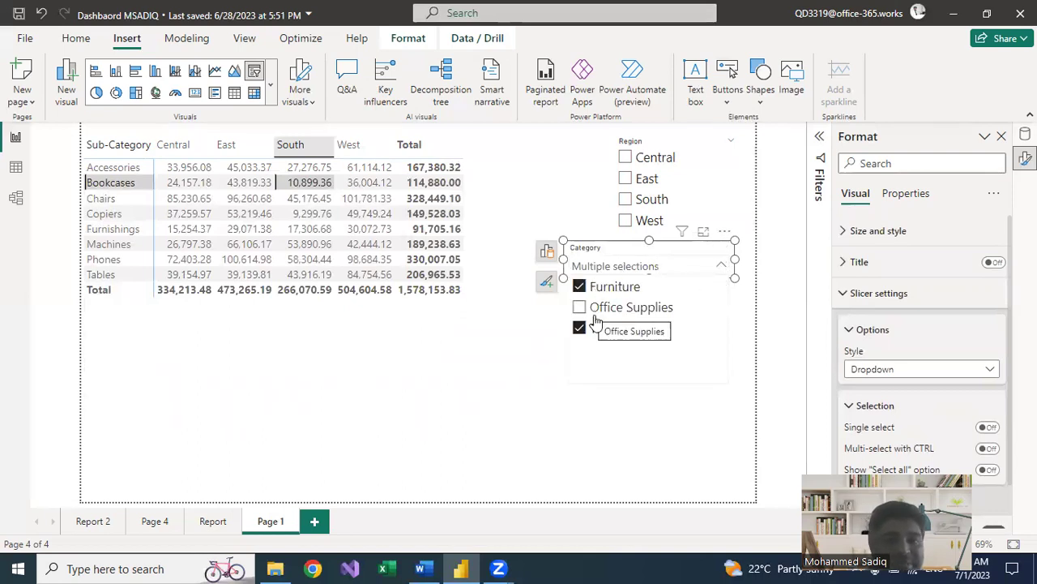
pyautogui.scroll(-2, 884, 410)
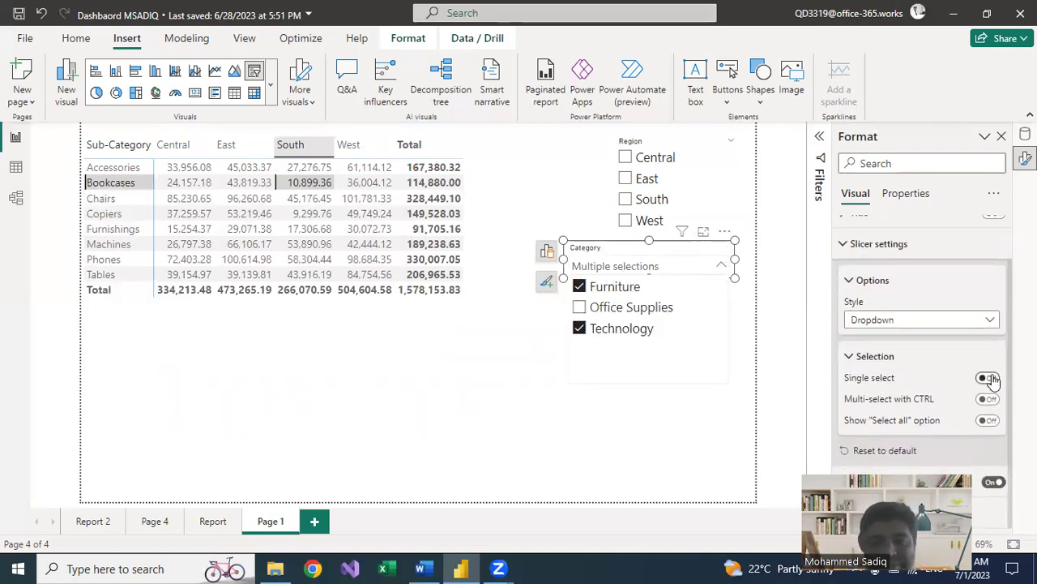
pyautogui.click(988, 379)
pyautogui.click(988, 379)
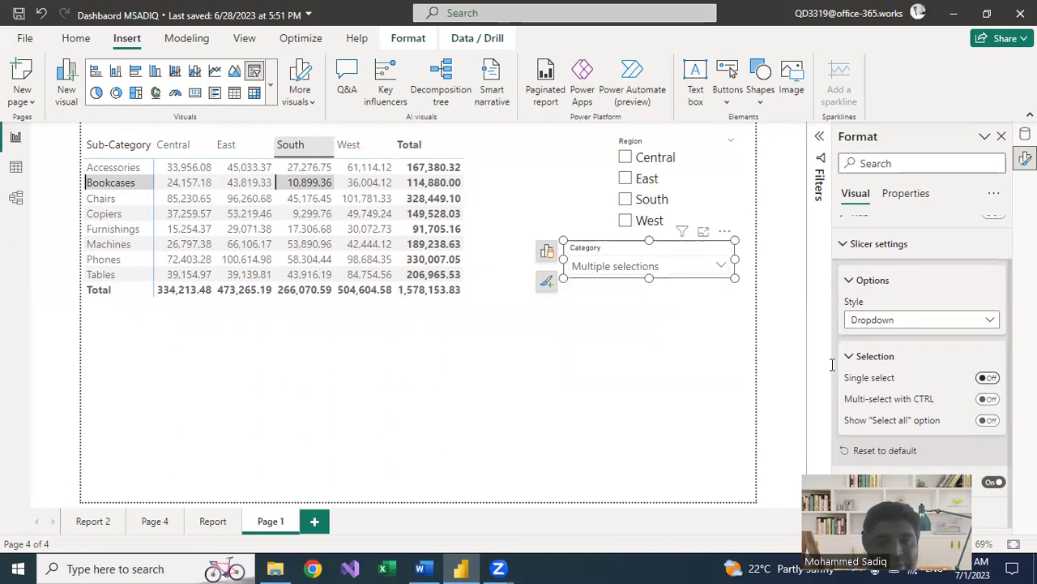
# Filter the matrix by Furniture and then by Office Supplies with the single-select category slicer
pyautogui.click(723, 266)
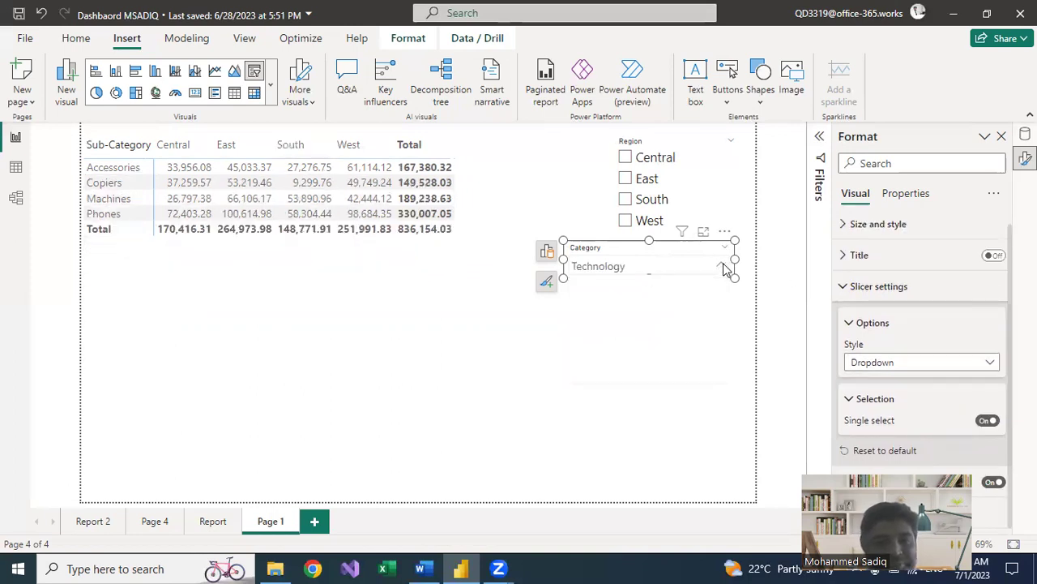
pyautogui.click(580, 287)
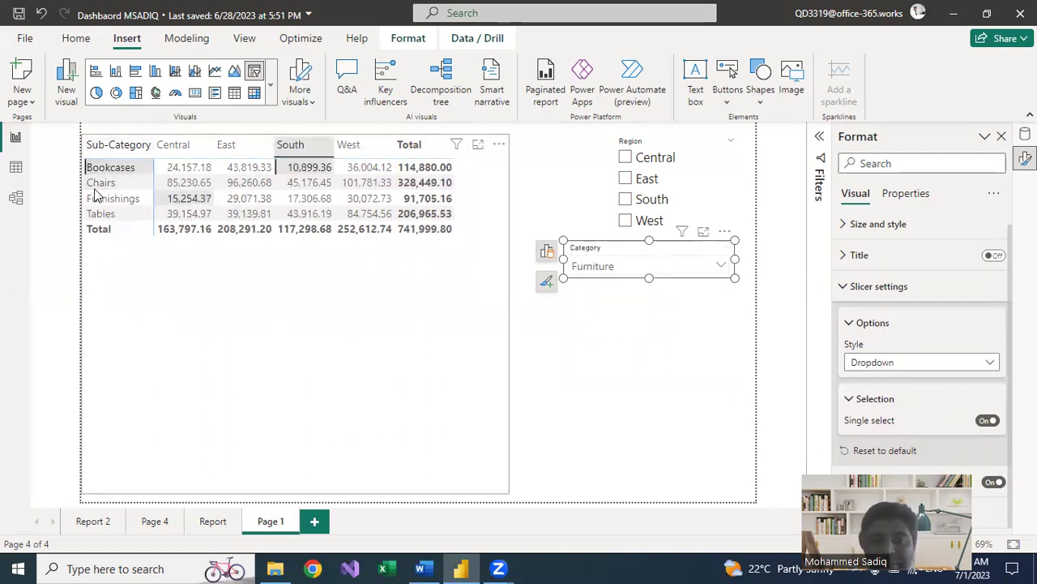
pyautogui.click(722, 267)
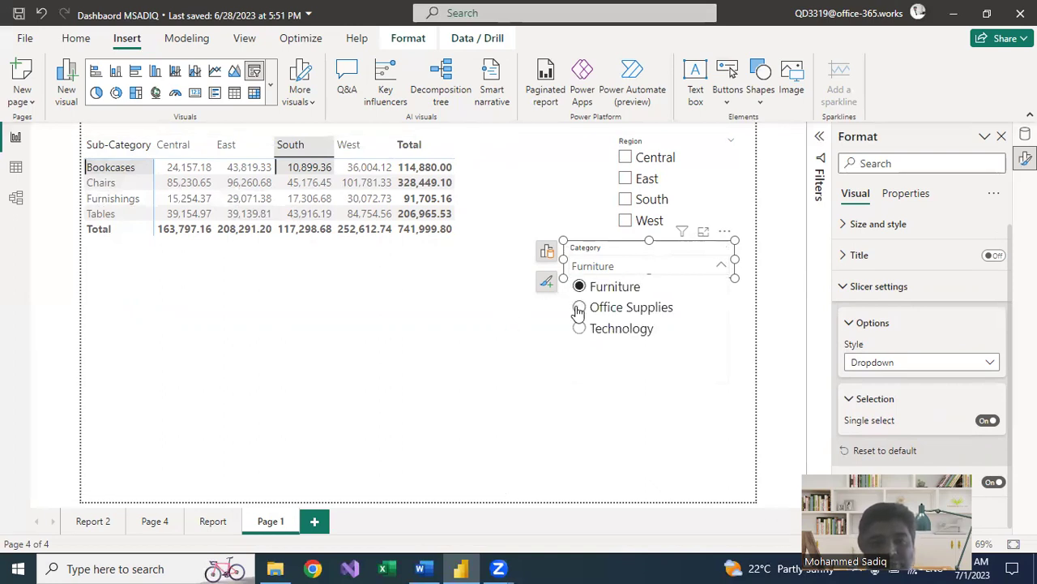
pyautogui.click(579, 309)
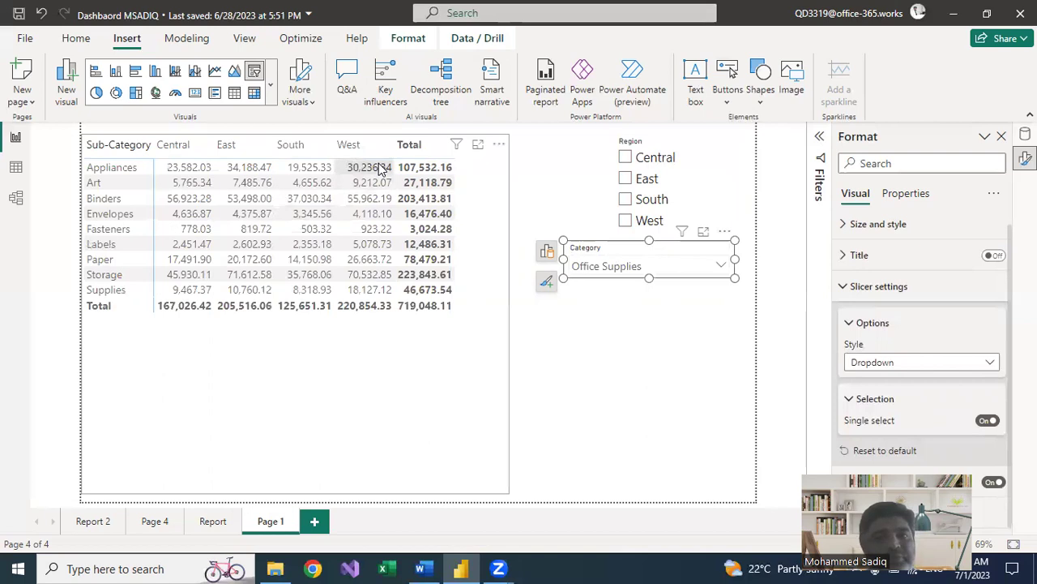
# Filter the matrix by the West and East regions, and turn on Single select for the region slicer
pyautogui.click(626, 223)
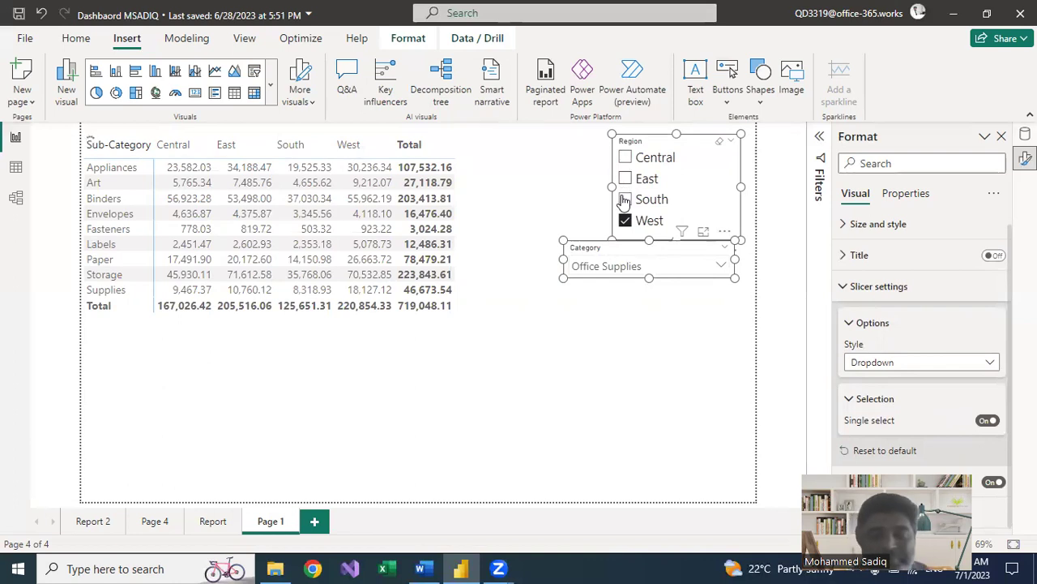
pyautogui.click(624, 201)
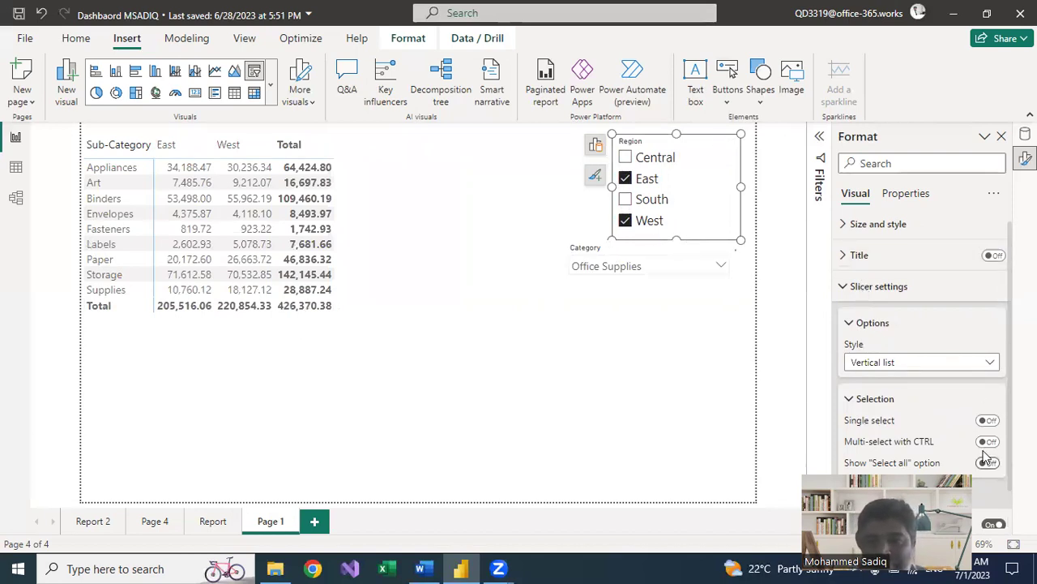
pyautogui.click(989, 420)
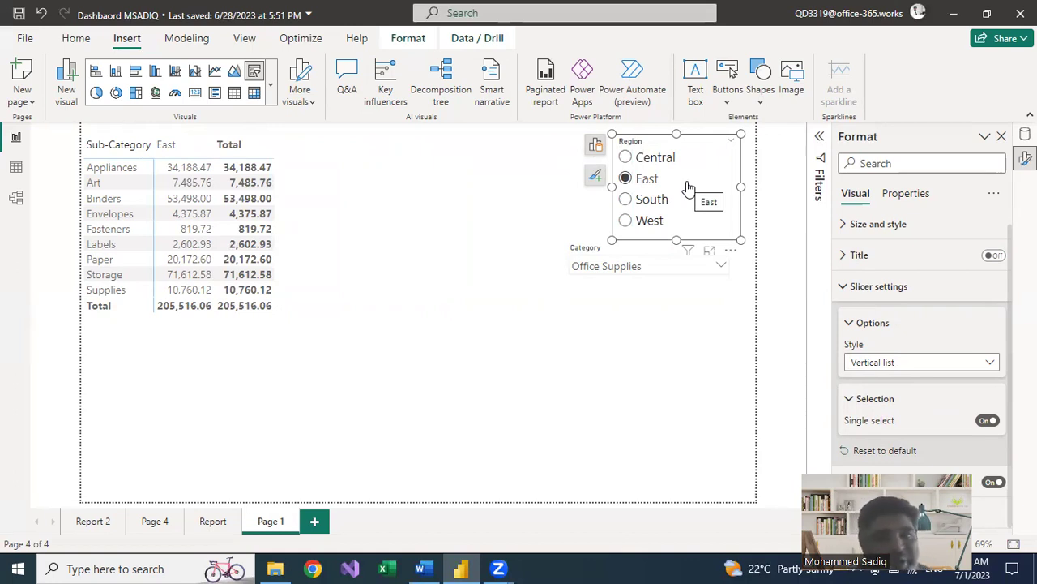
# Try the Dropdown style on the region slicer, and then set its style to Tile
pyautogui.click(991, 364)
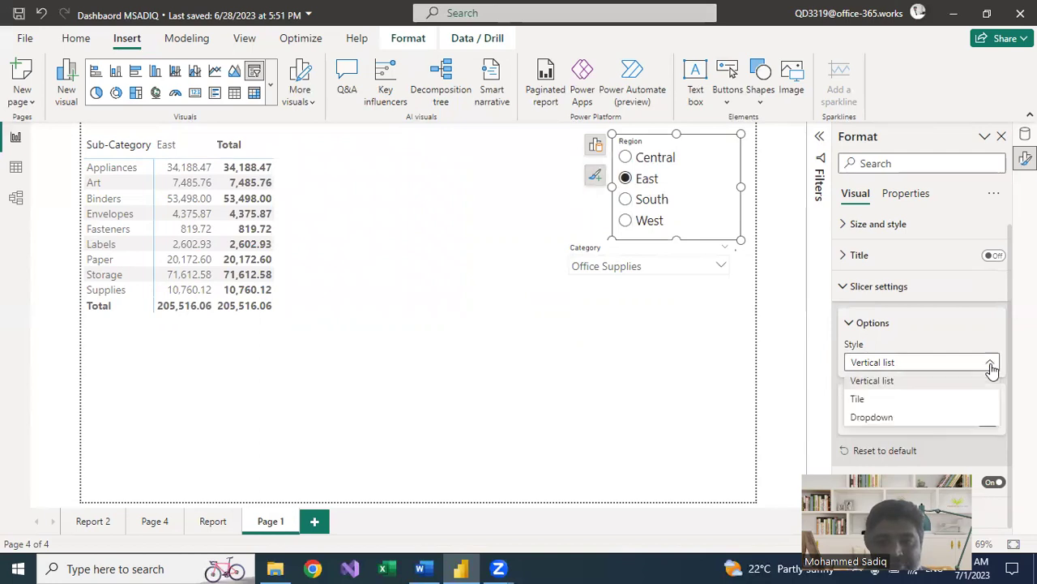
pyautogui.click(891, 417)
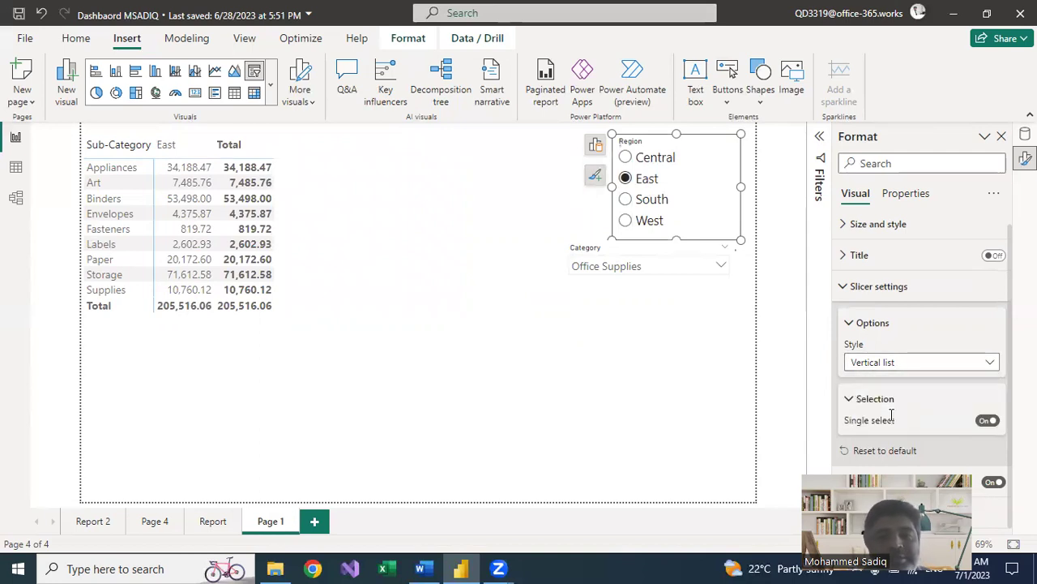
pyautogui.click(990, 364)
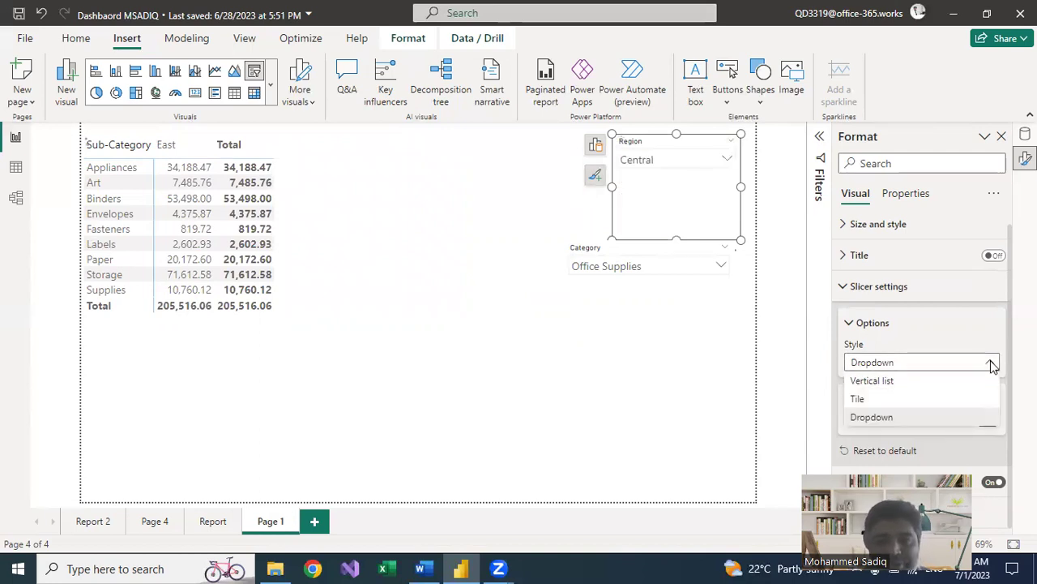
pyautogui.click(871, 399)
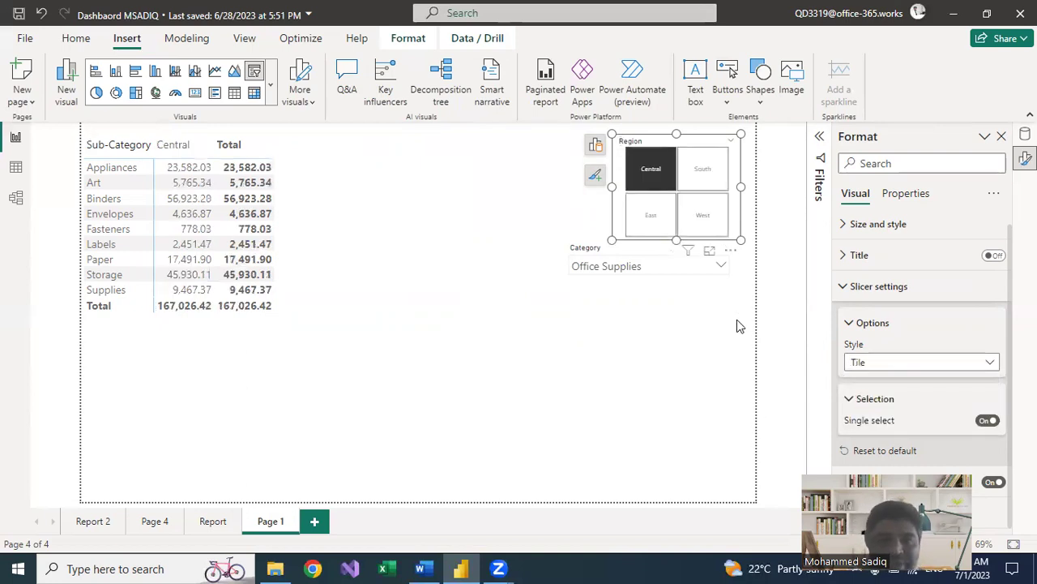
# Move the region slicer closer to the matrix, and widen and flatten it so the four region tiles sit in one row
pyautogui.moveTo(704, 140); pyautogui.dragTo(622, 141)
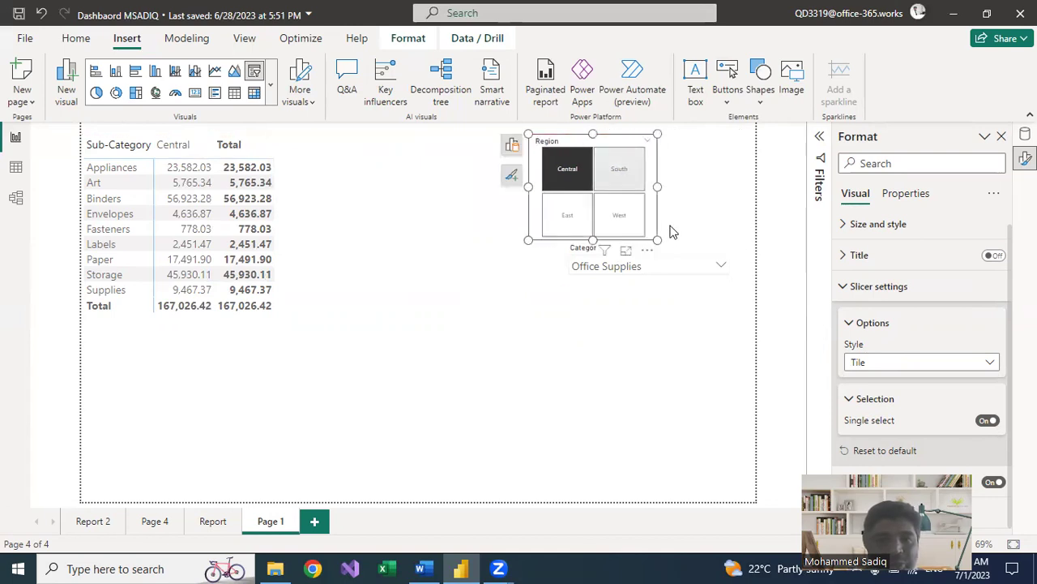
pyautogui.moveTo(658, 237); pyautogui.dragTo(752, 196)
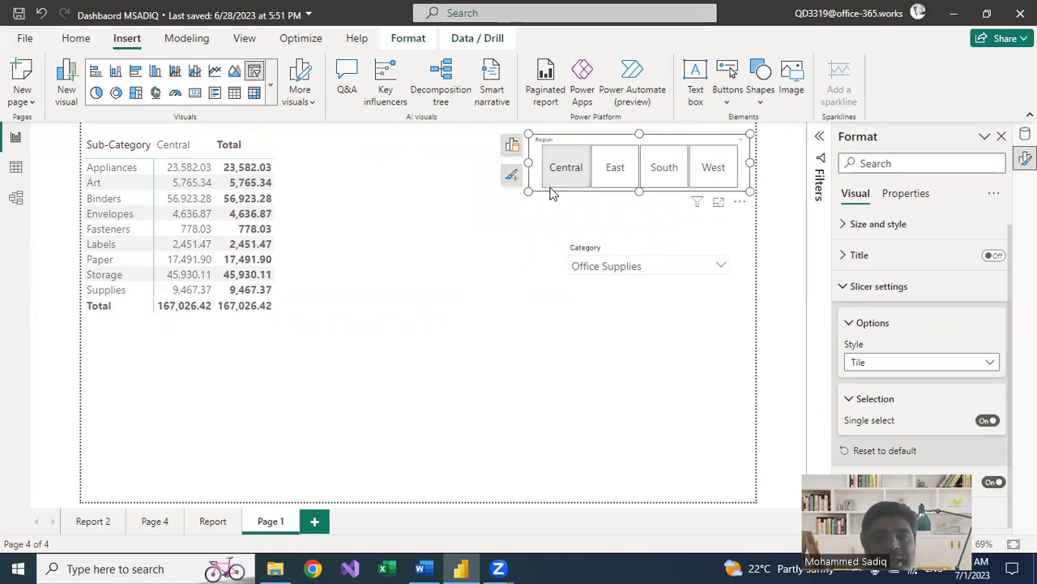
pyautogui.moveTo(527, 194)
pyautogui.mouseDown()
pyautogui.moveTo(493, 192)
pyautogui.moveTo(519, 181)
pyautogui.mouseUp()
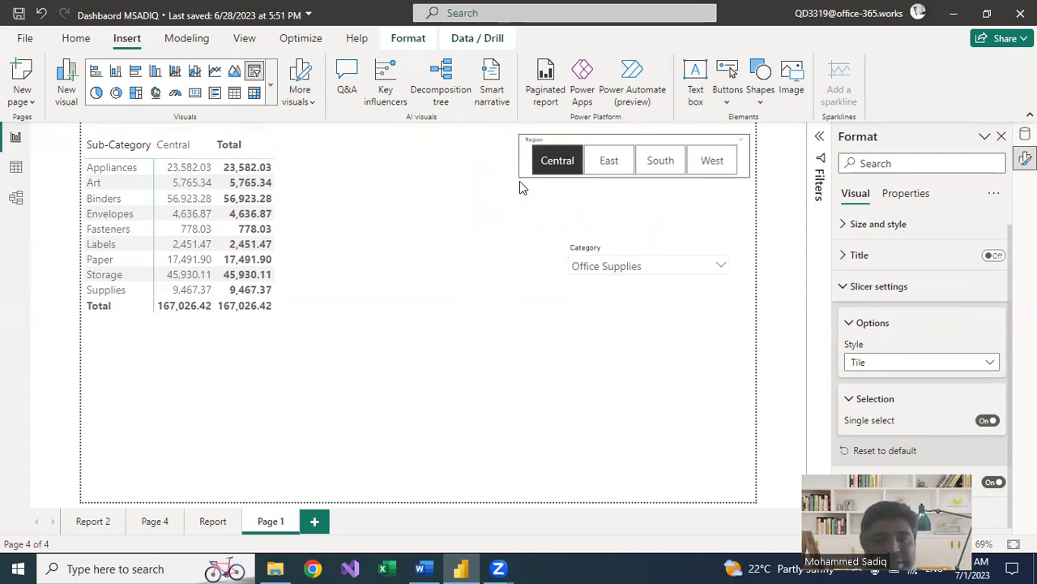
# Filter the matrix by East, West, Central and again East with the region tiles
pyautogui.click(615, 167)
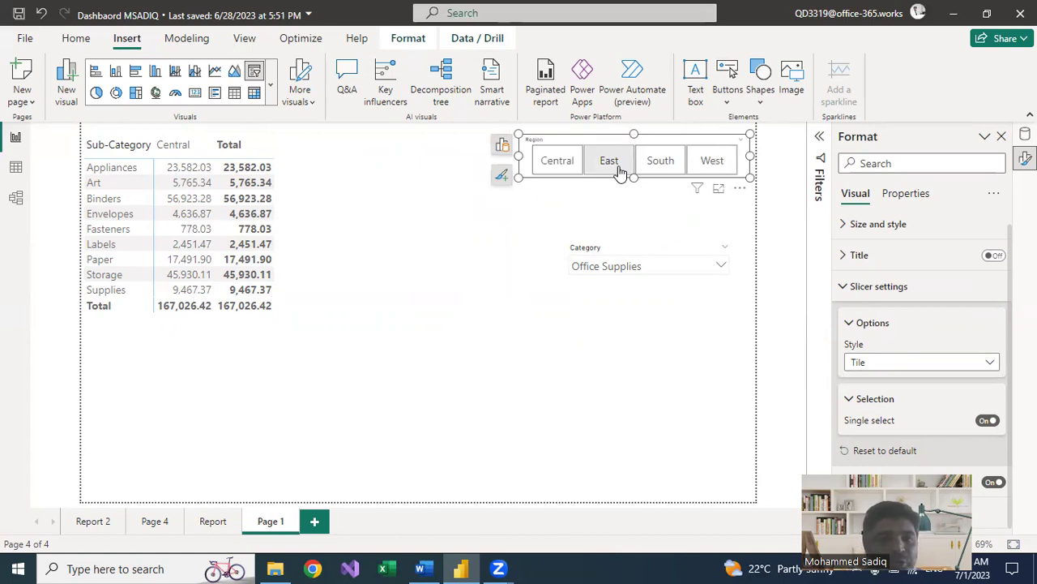
pyautogui.click(694, 165)
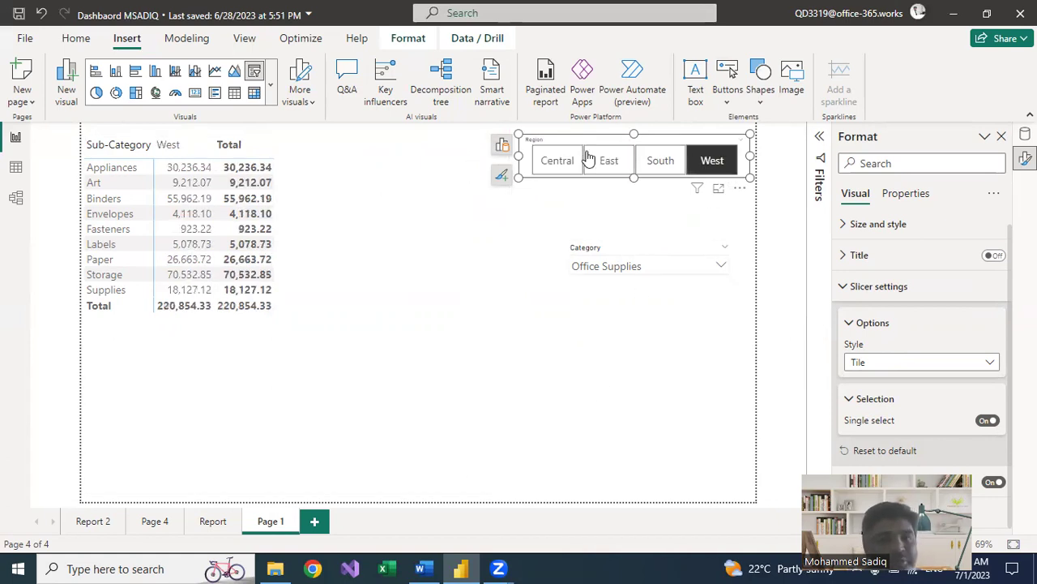
pyautogui.click(557, 163)
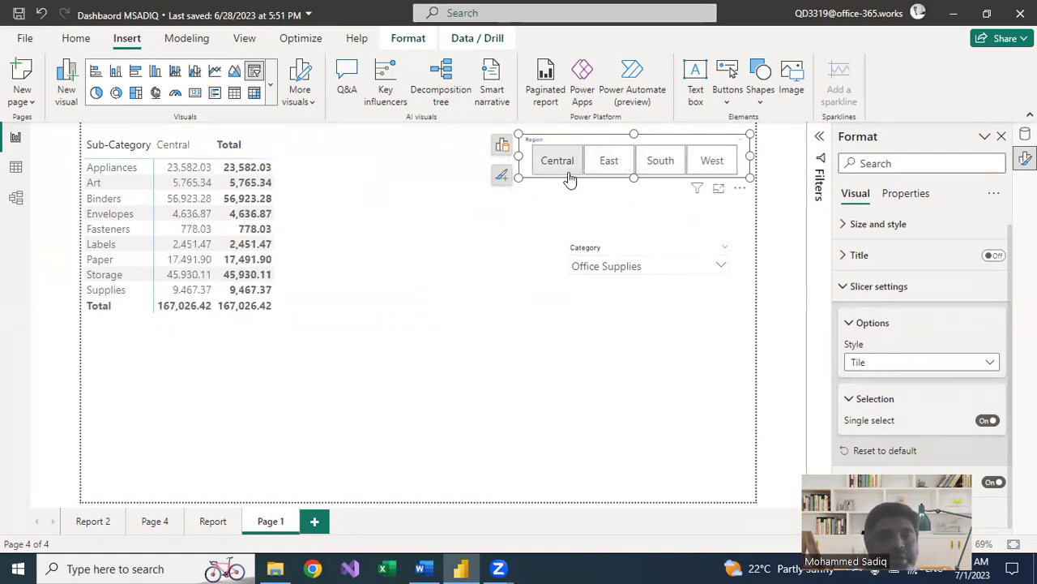
pyautogui.click(610, 162)
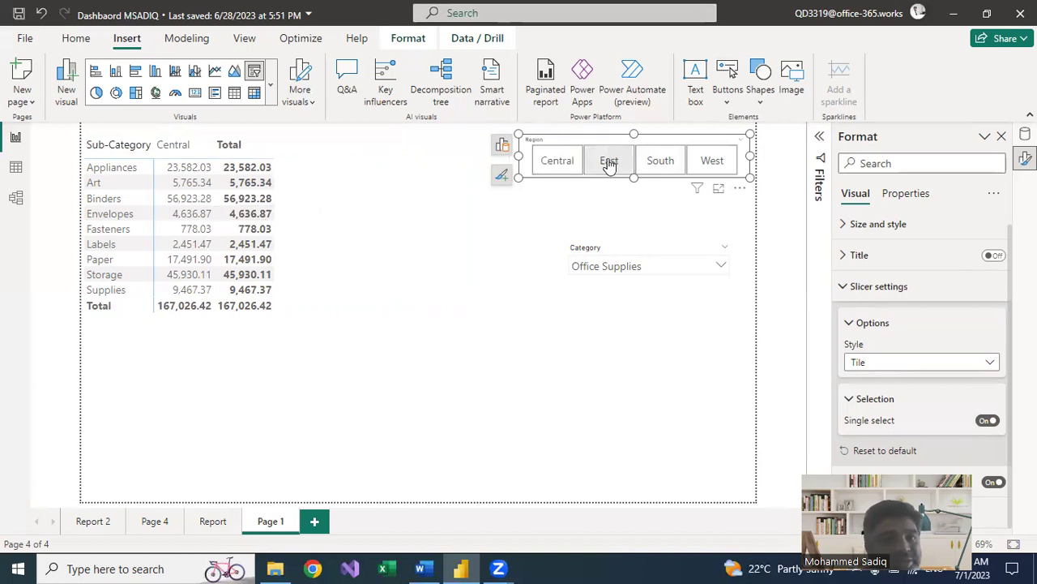
# Set the category slicer's style to Tile
pyautogui.click(648, 253)
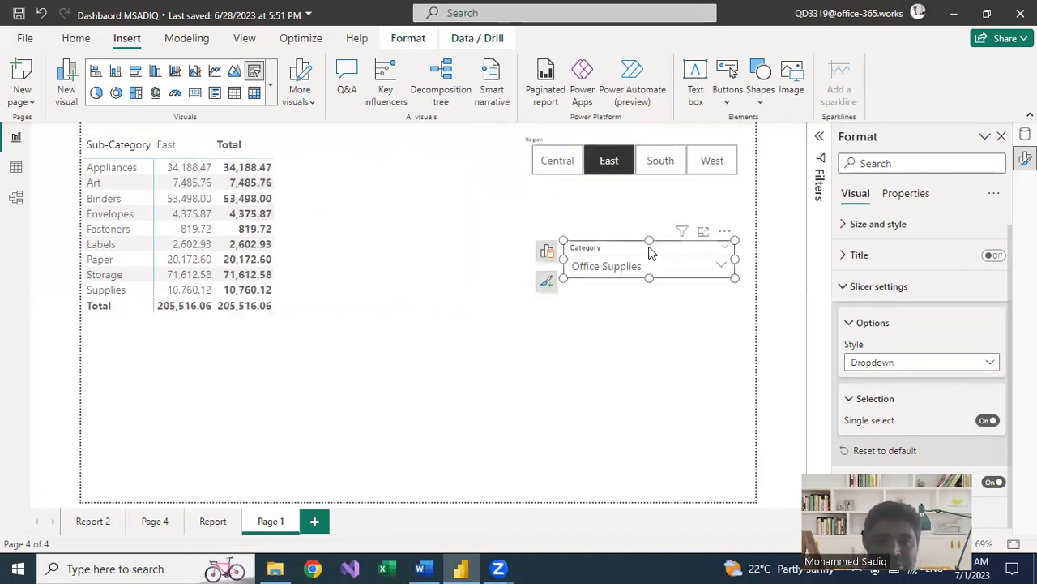
pyautogui.click(997, 363)
pyautogui.click(847, 383)
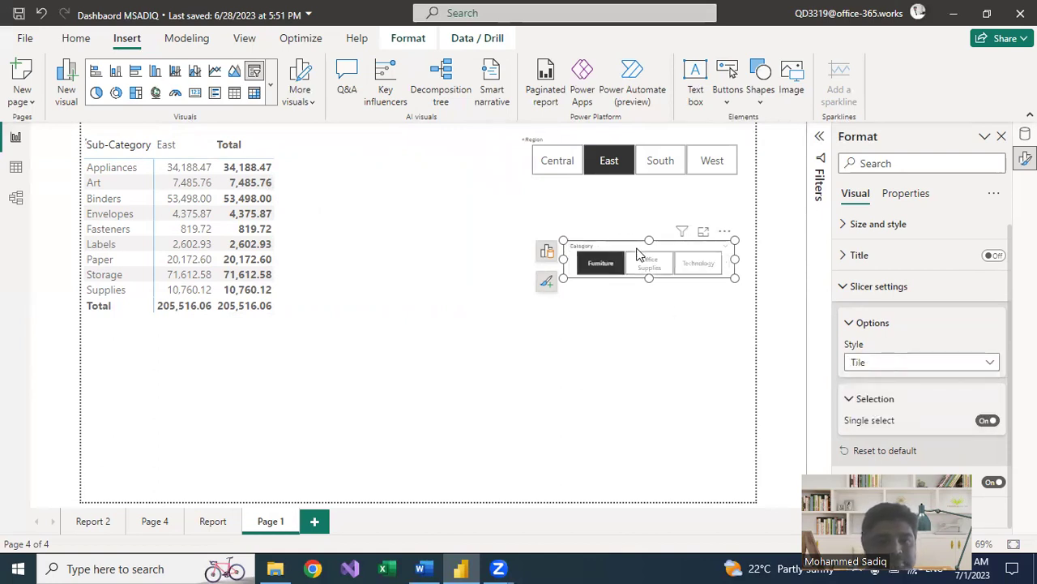
# Move the category slicer beneath the region slicer and enlarge it to fit all three tiles, and narrow the matrix to make room
pyautogui.moveTo(618, 229); pyautogui.dragTo(591, 195)
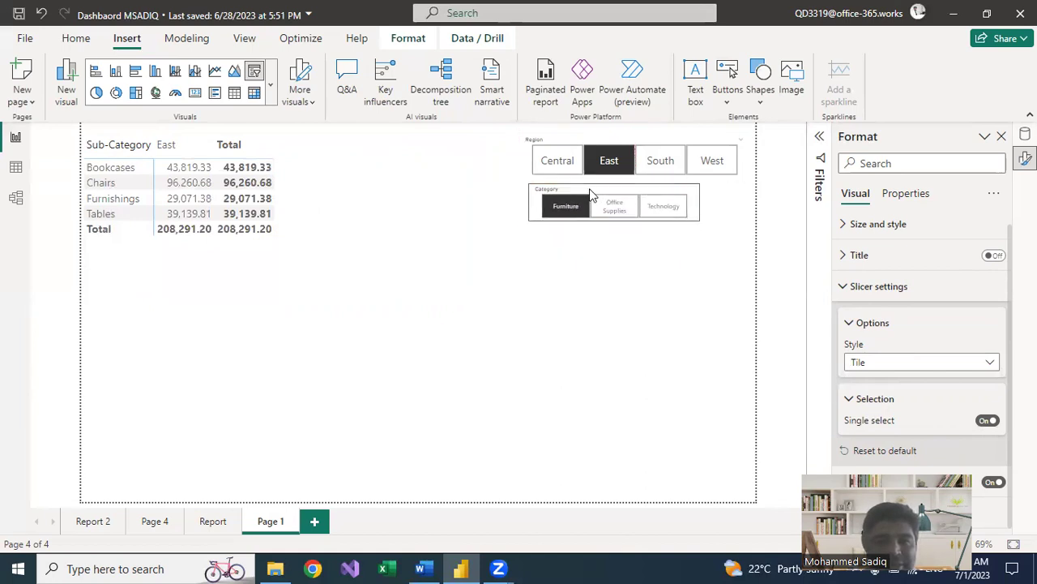
pyautogui.moveTo(701, 221); pyautogui.dragTo(761, 244)
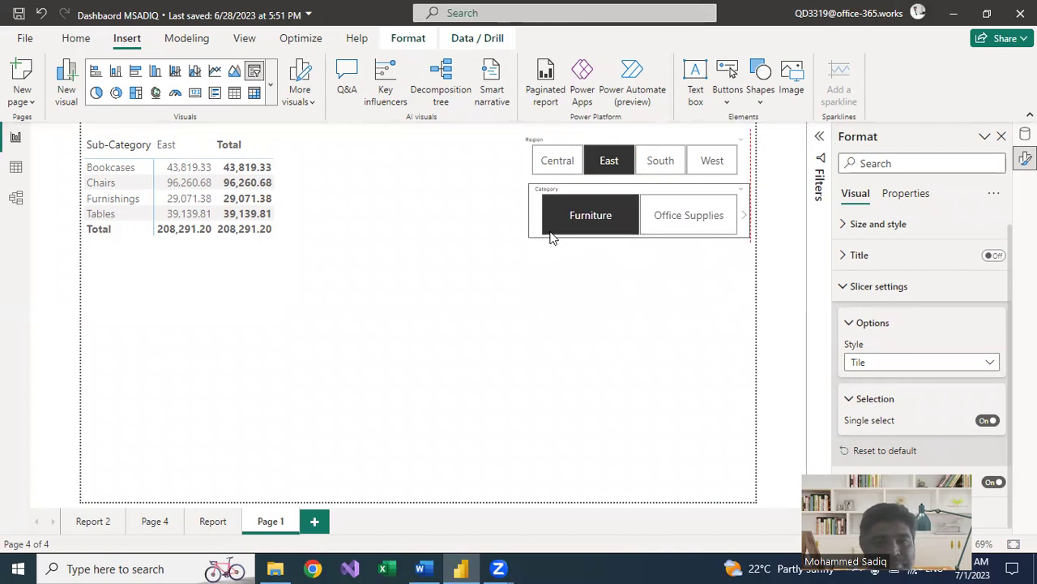
pyautogui.moveTo(482, 212); pyautogui.dragTo(494, 215)
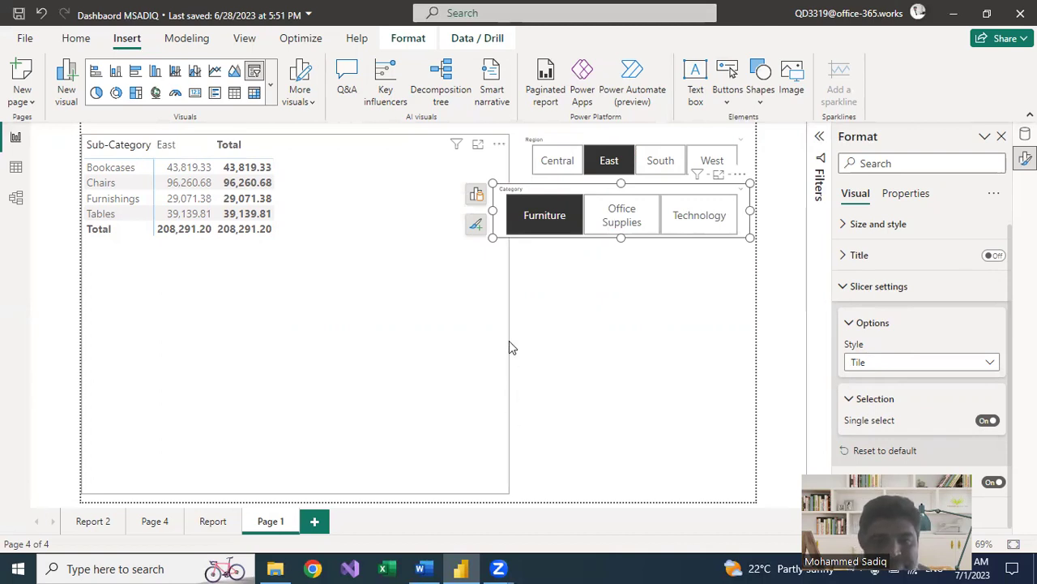
pyautogui.click(508, 343)
pyautogui.moveTo(502, 318); pyautogui.dragTo(493, 320)
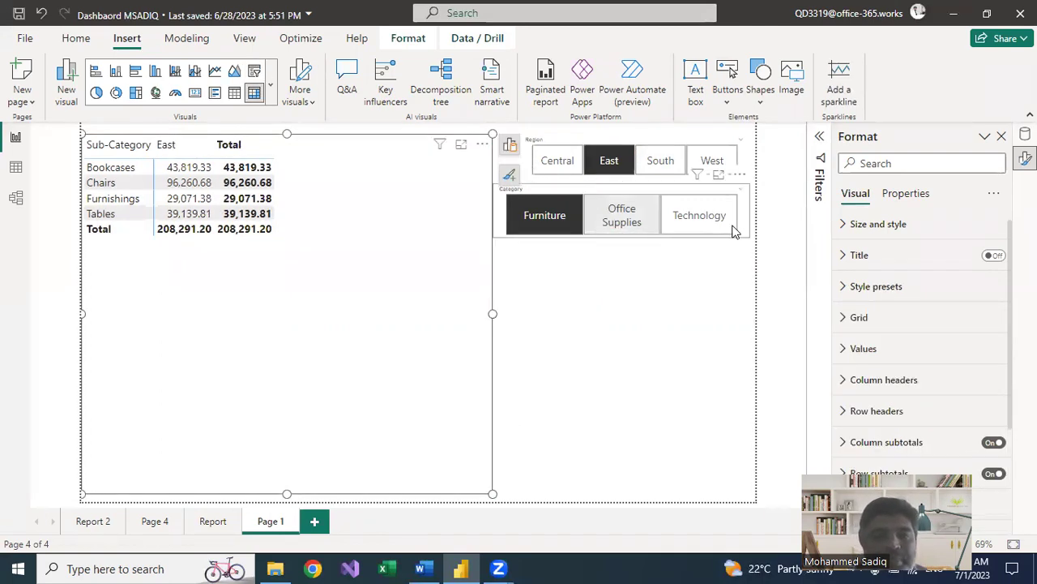
# Filter the matrix by Technology and then Office Supplies, and by the Central, East and West regions, using the slicer tiles
pyautogui.click(702, 224)
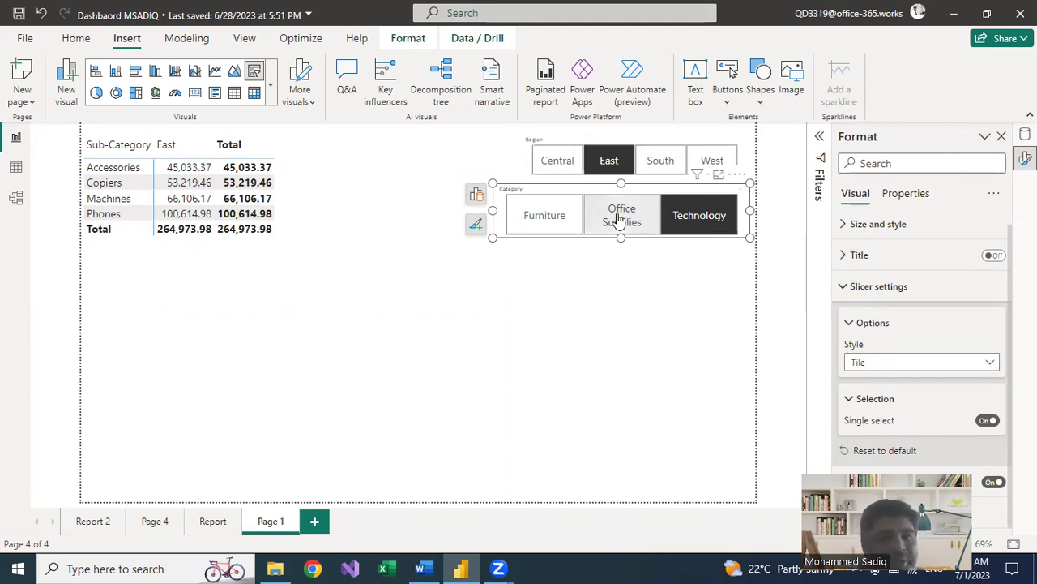
pyautogui.click(620, 217)
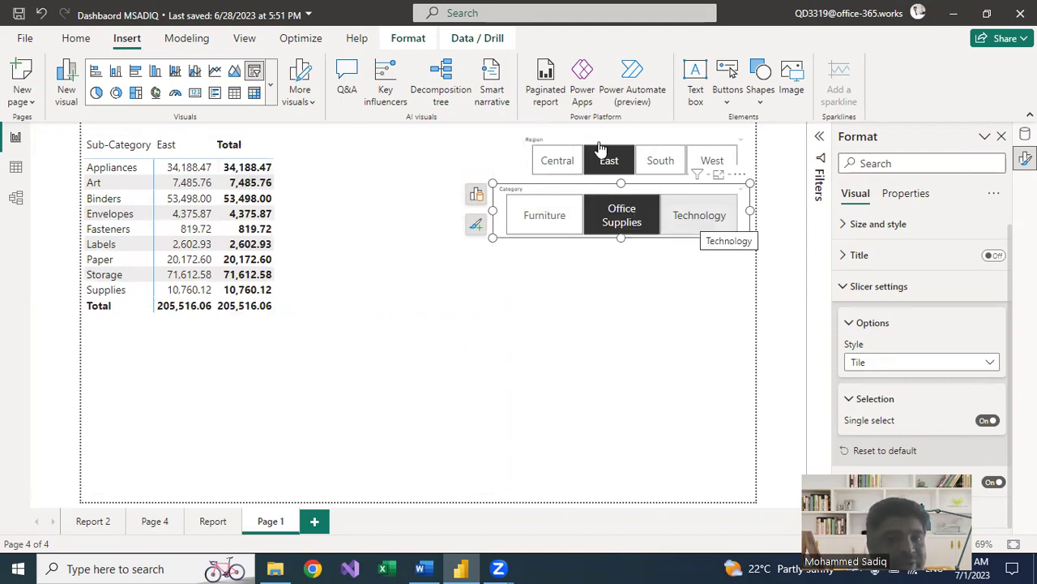
pyautogui.click(702, 142)
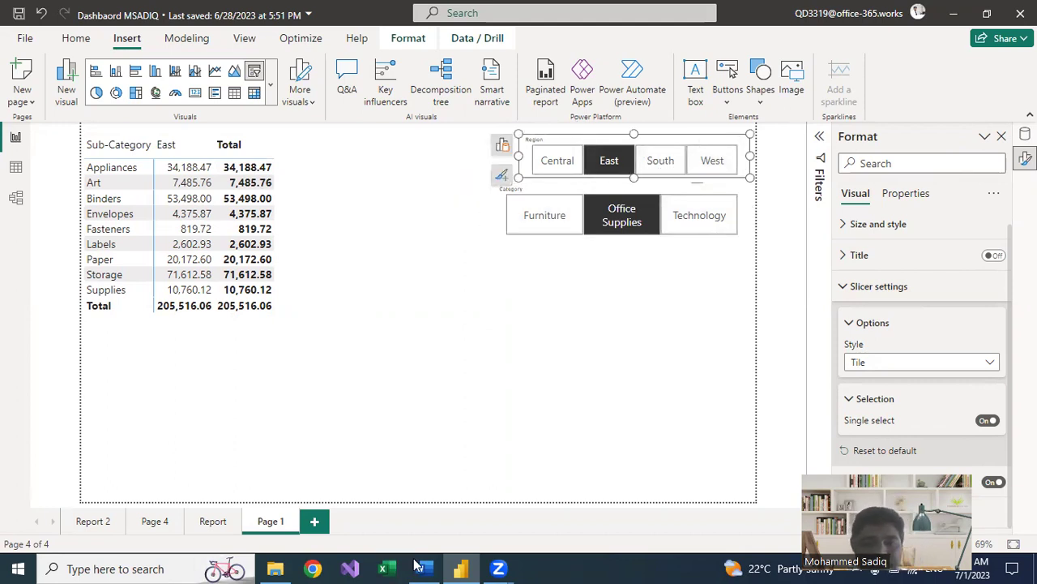
pyautogui.click(854, 398)
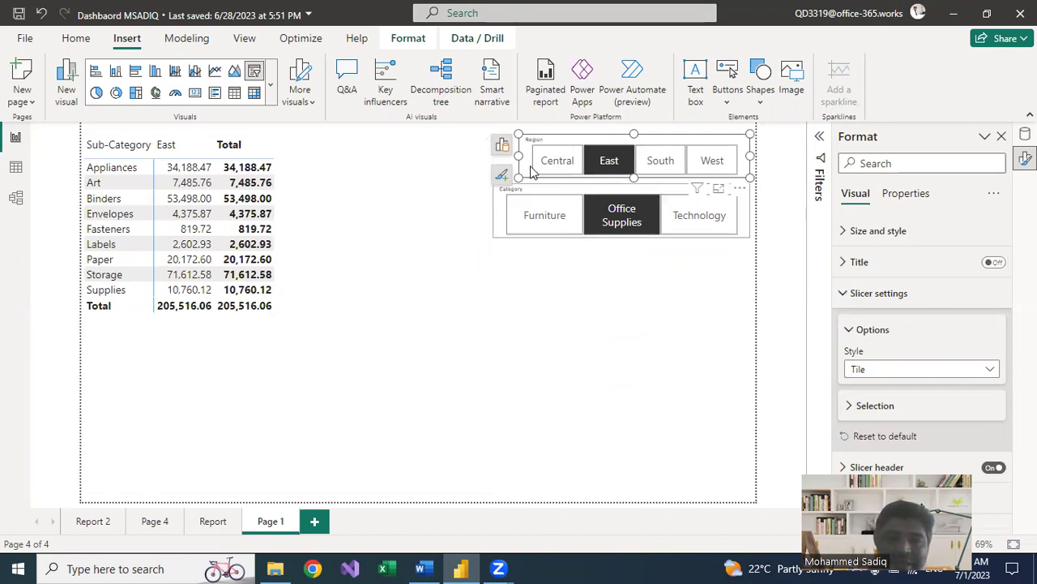
pyautogui.click(557, 160)
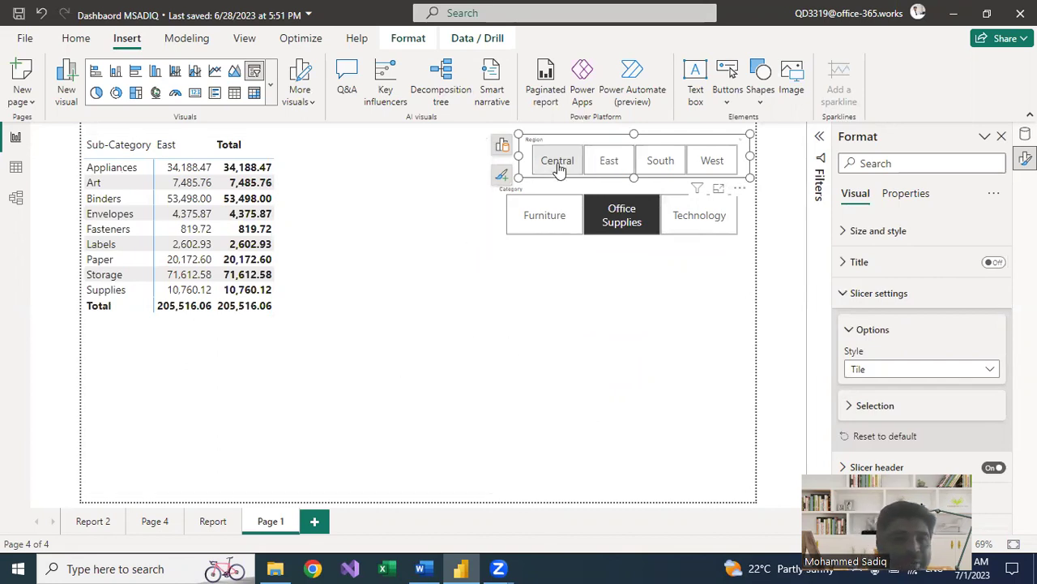
pyautogui.click(614, 165)
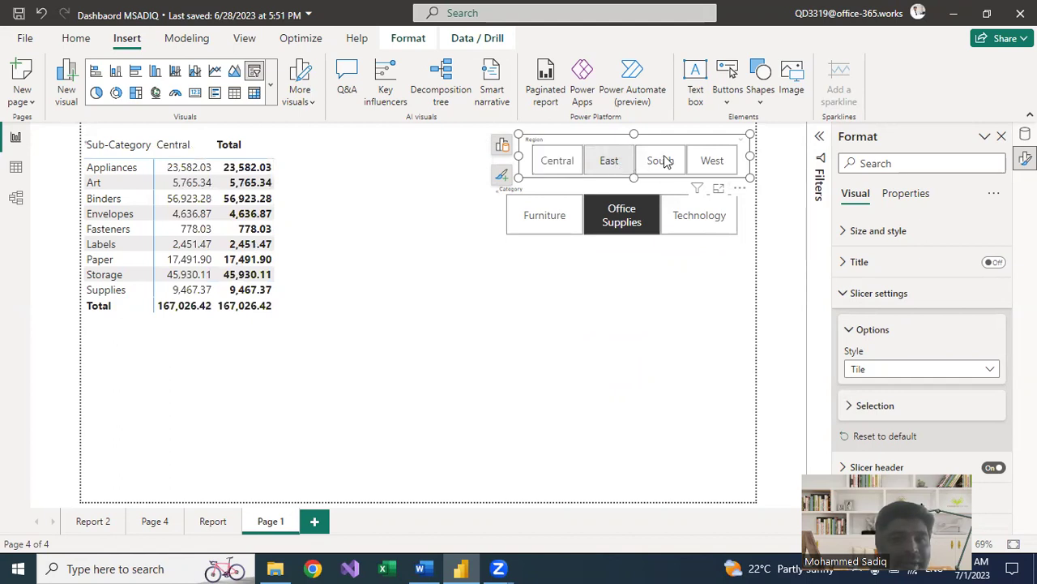
pyautogui.click(713, 161)
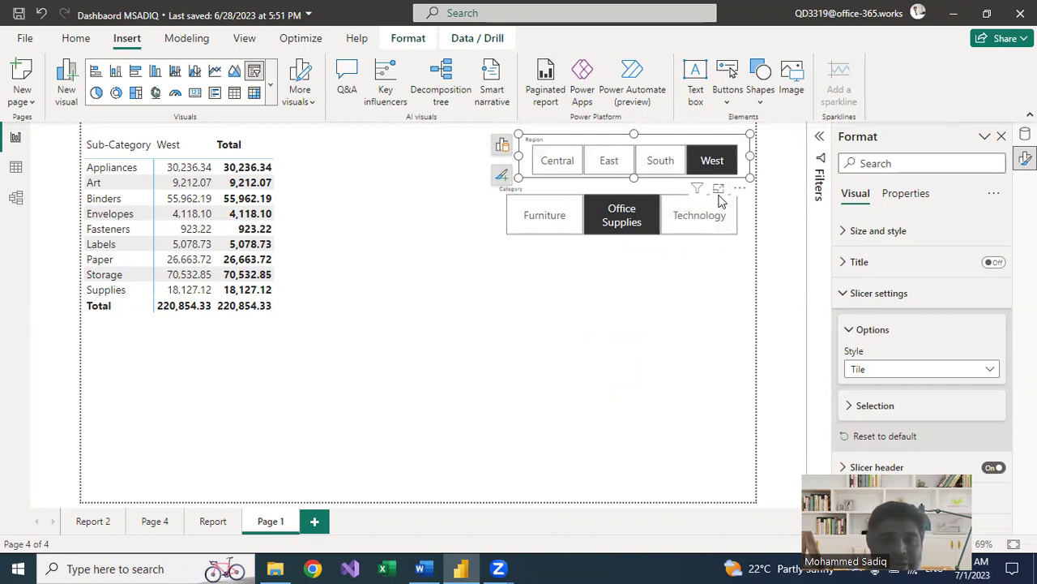
# Widen and heighten the category slicer slightly, and place it a little lower beneath the region slicer
pyautogui.moveTo(590, 191); pyautogui.dragTo(606, 225)
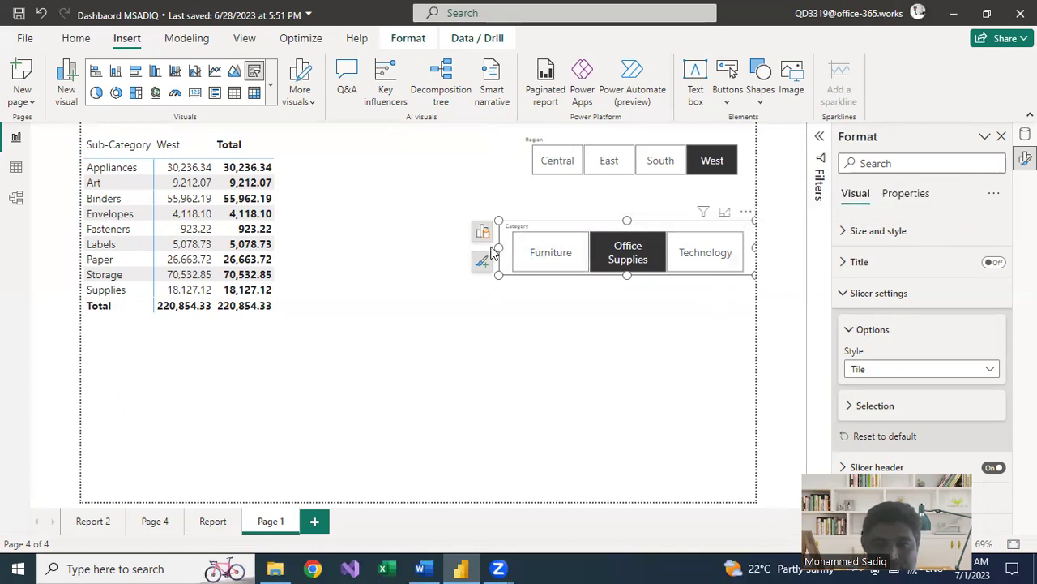
pyautogui.moveTo(494, 252); pyautogui.dragTo(488, 252)
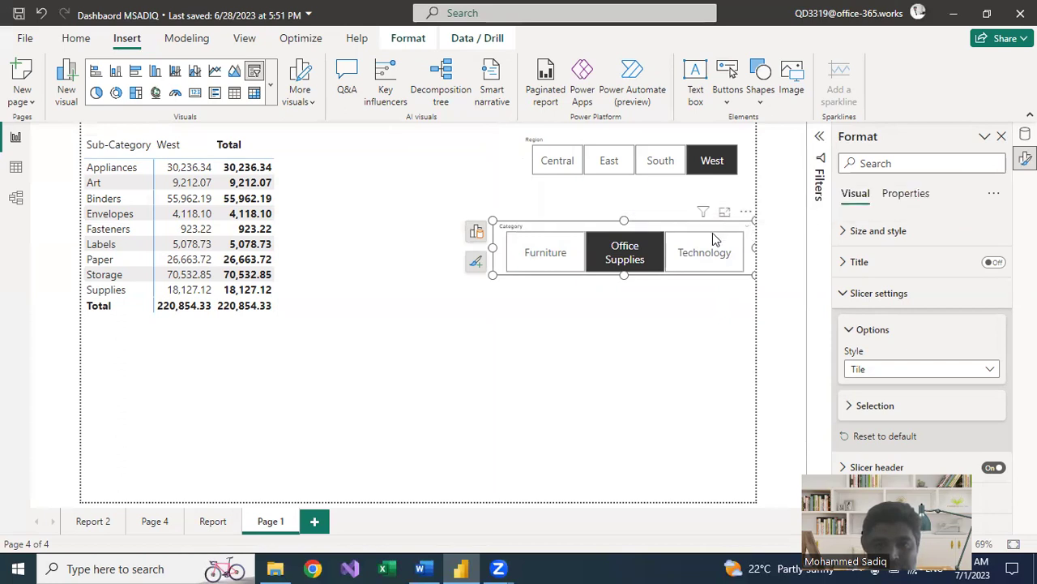
pyautogui.moveTo(627, 285); pyautogui.dragTo(626, 294)
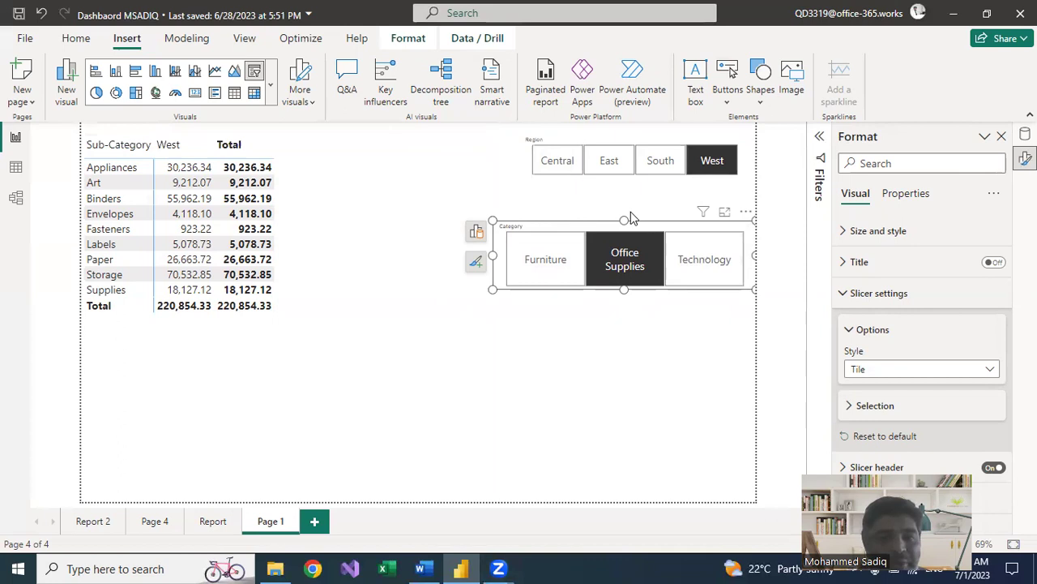
pyautogui.moveTo(657, 222); pyautogui.dragTo(655, 198)
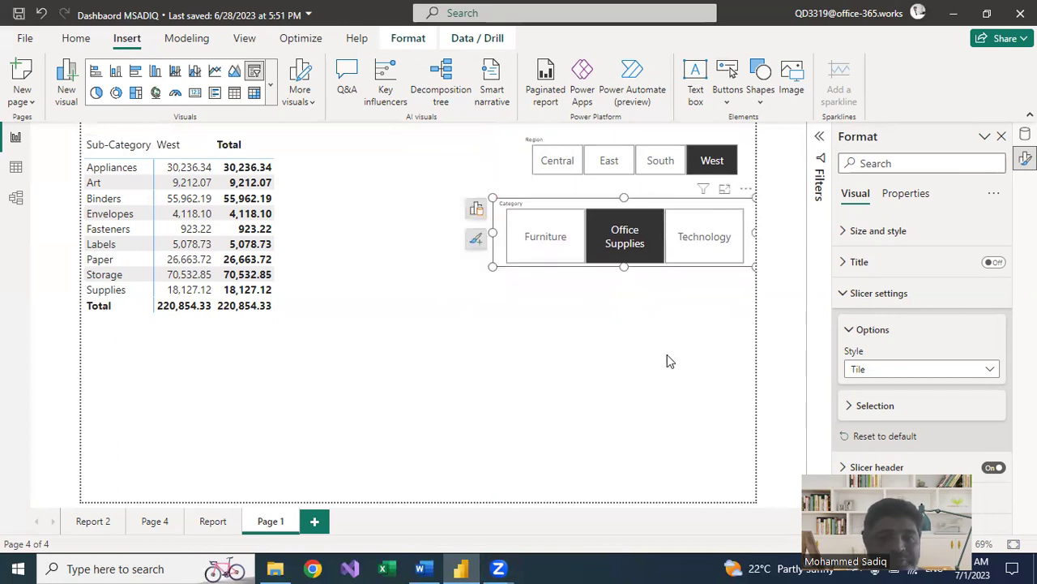
# Add a new slicer in the empty area below the category slicer, using the Sales field
pyautogui.click(398, 125)
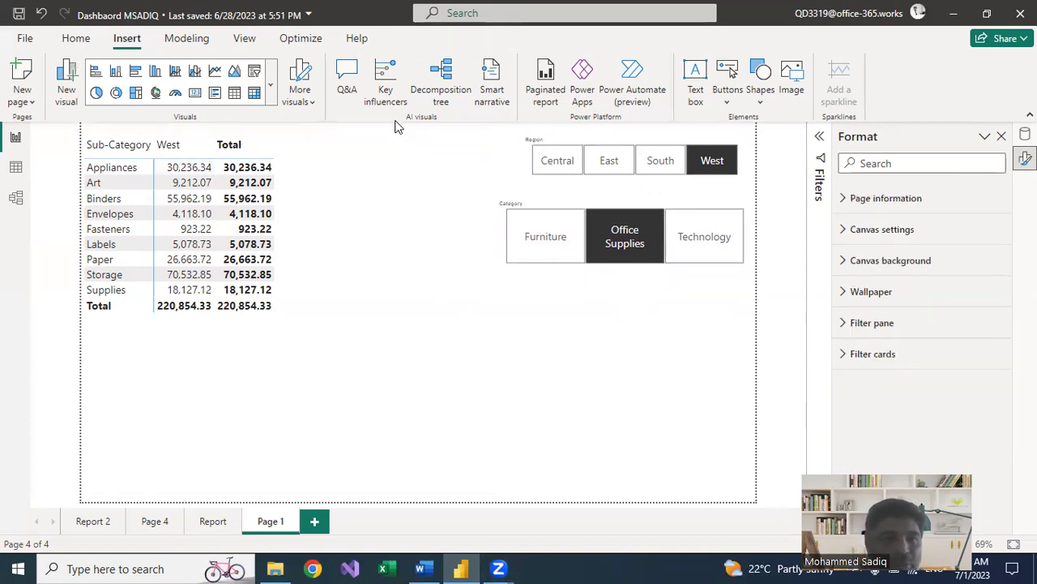
pyautogui.click(254, 72)
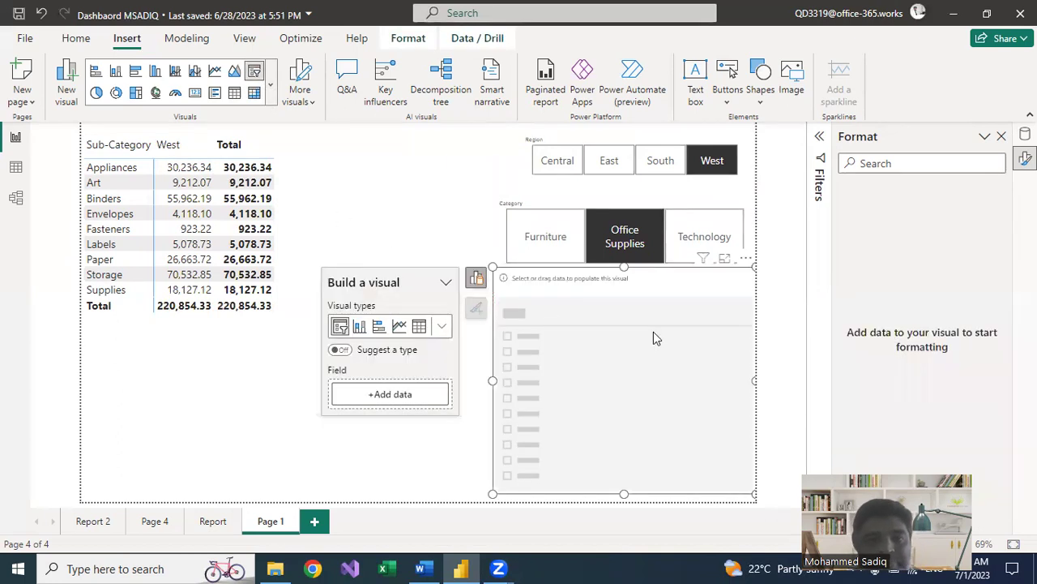
pyautogui.click(387, 397)
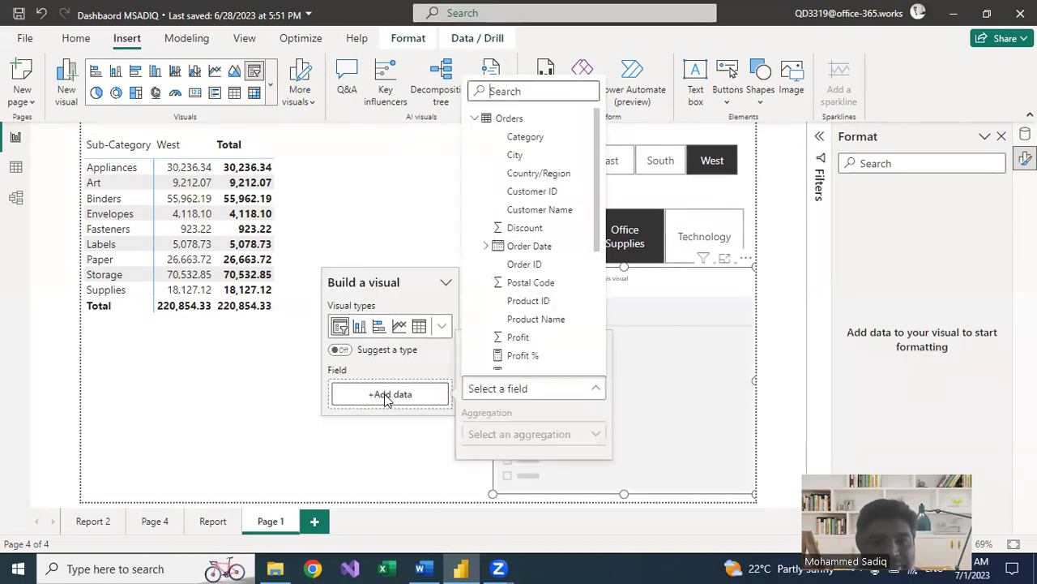
pyautogui.write('sa')
pyautogui.write('l')
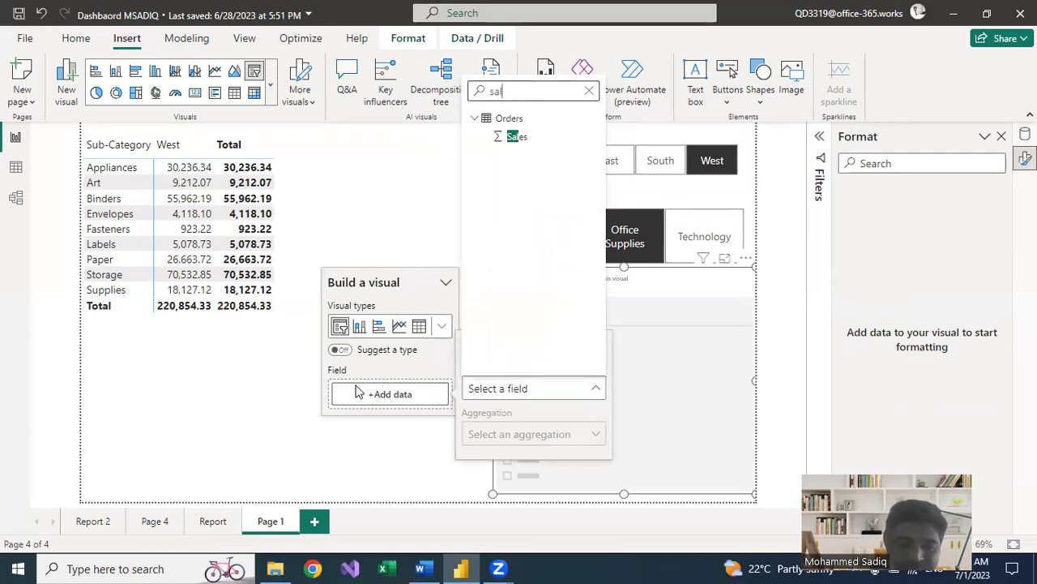
pyautogui.click(477, 143)
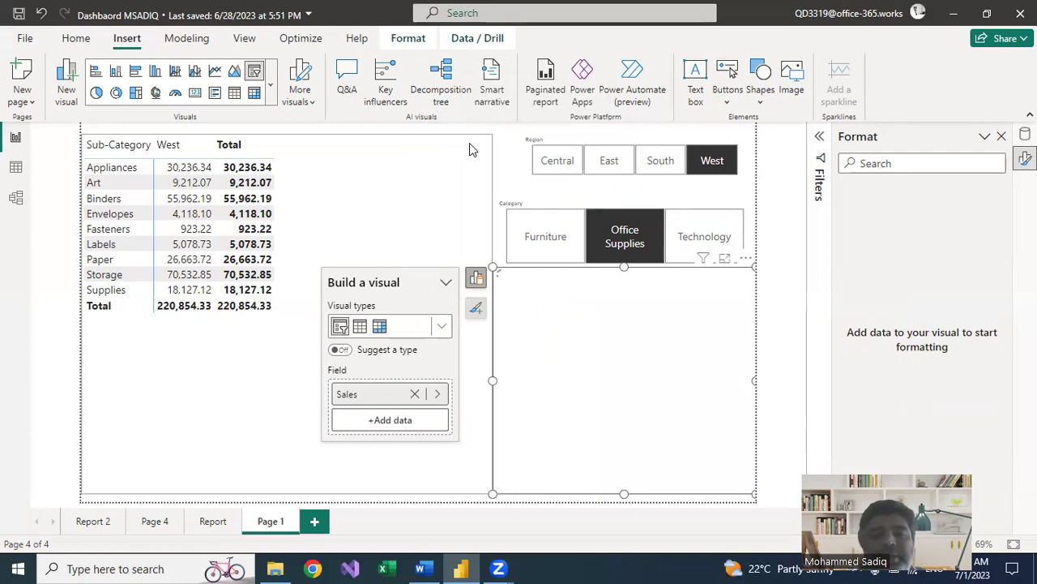
# Examine the minimum and maximum range values of the new Sales slicer
pyautogui.click(518, 293)
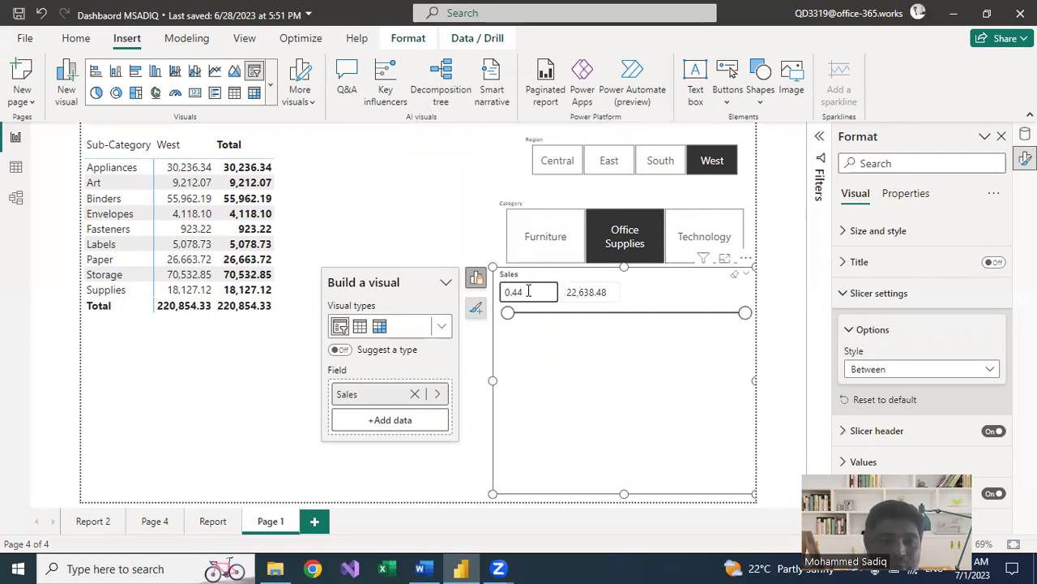
pyautogui.click(528, 292)
pyautogui.click(585, 290)
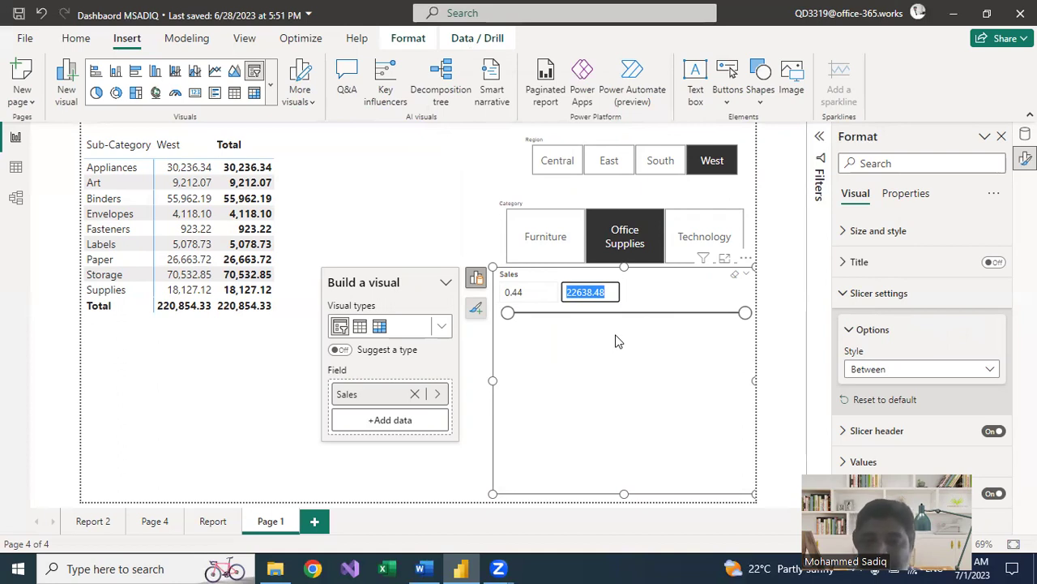
pyautogui.click(533, 293)
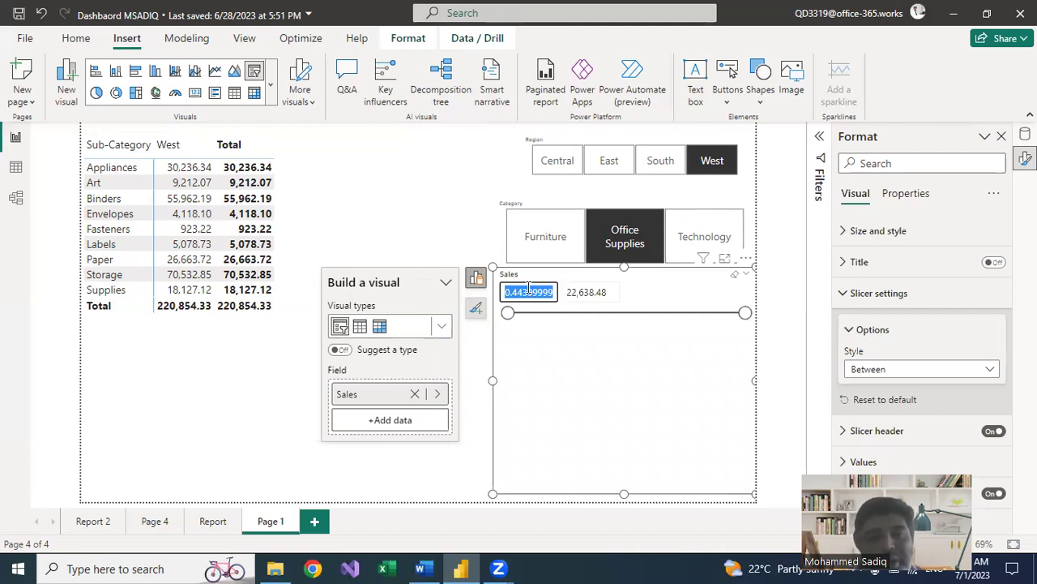
# Show the Orders table data and sort it by the Sales column in ascending order to check the smallest value
pyautogui.click(16, 169)
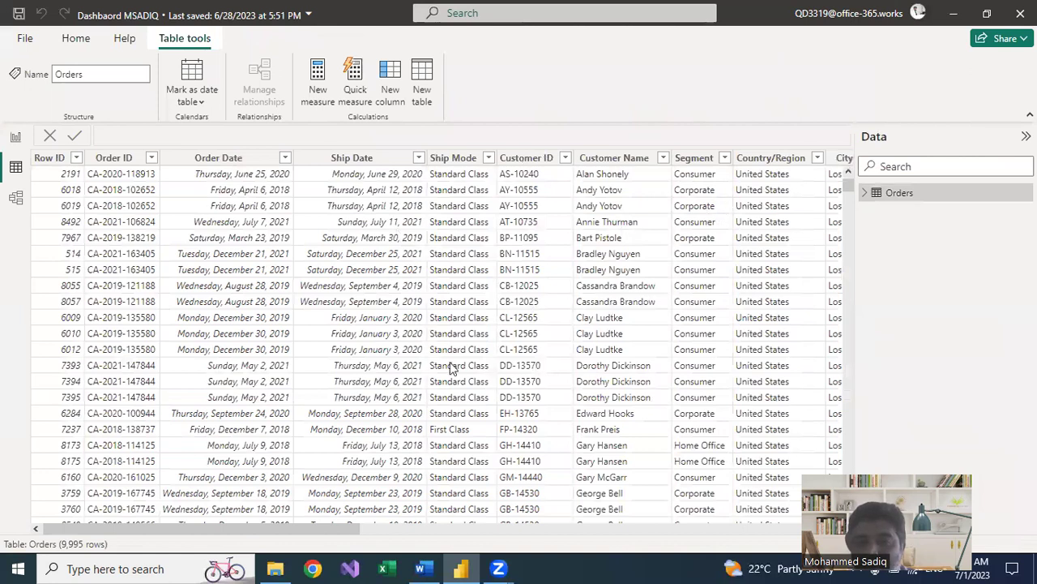
pyautogui.hscroll(5, 316, 527)
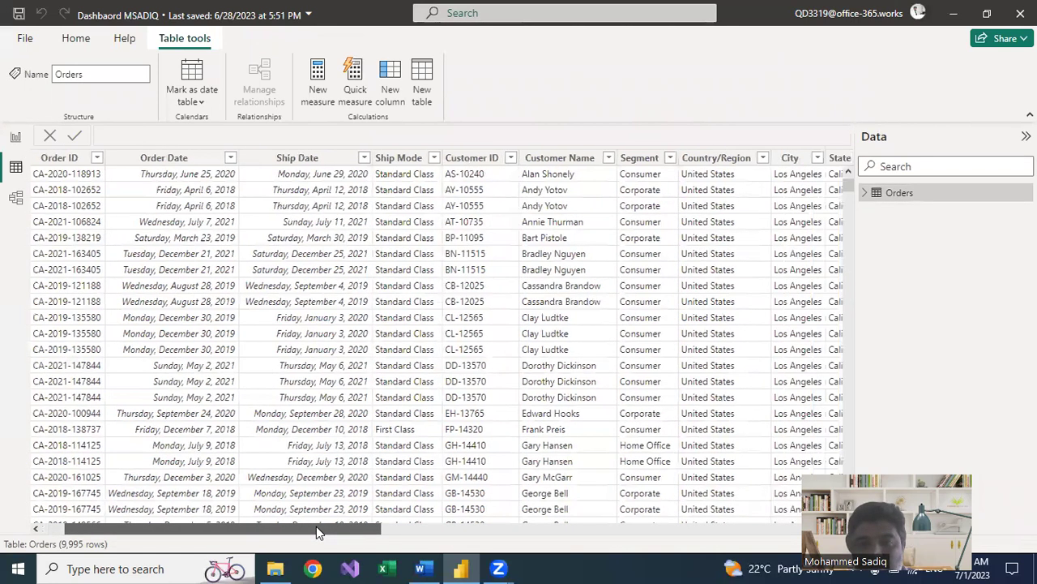
pyautogui.hscroll(5, 316, 530)
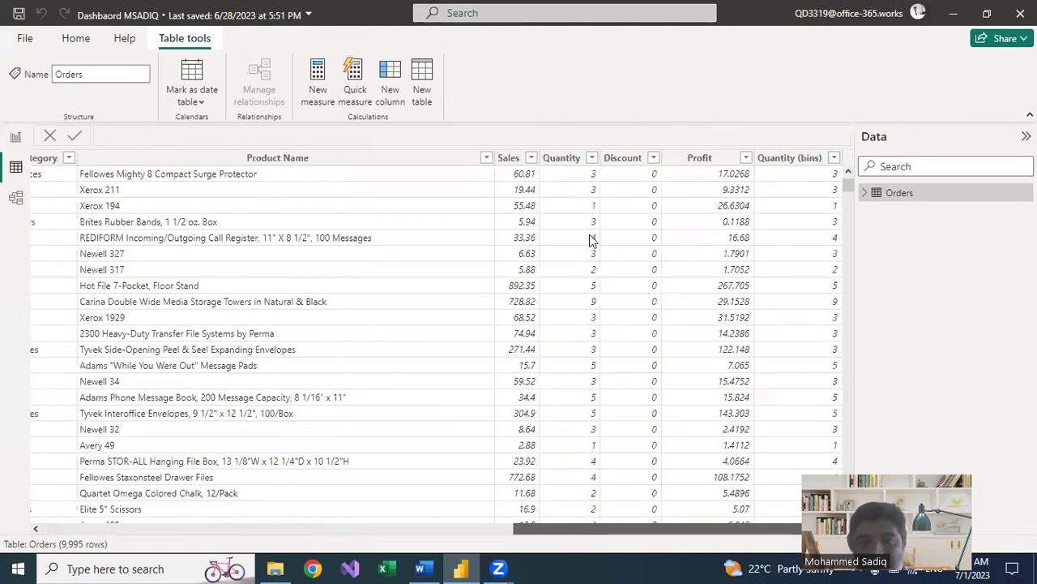
pyautogui.click(531, 160)
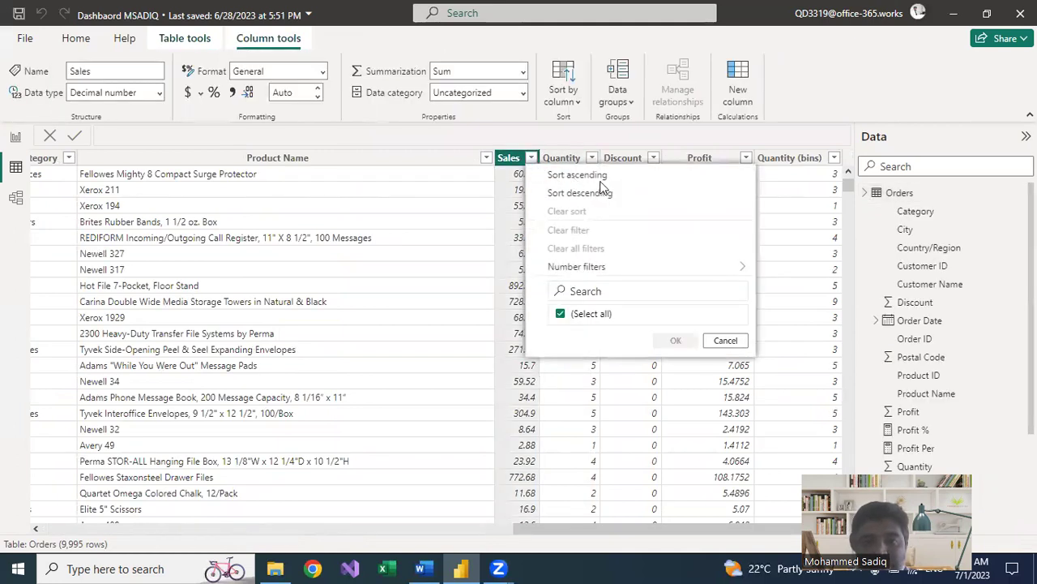
pyautogui.click(597, 174)
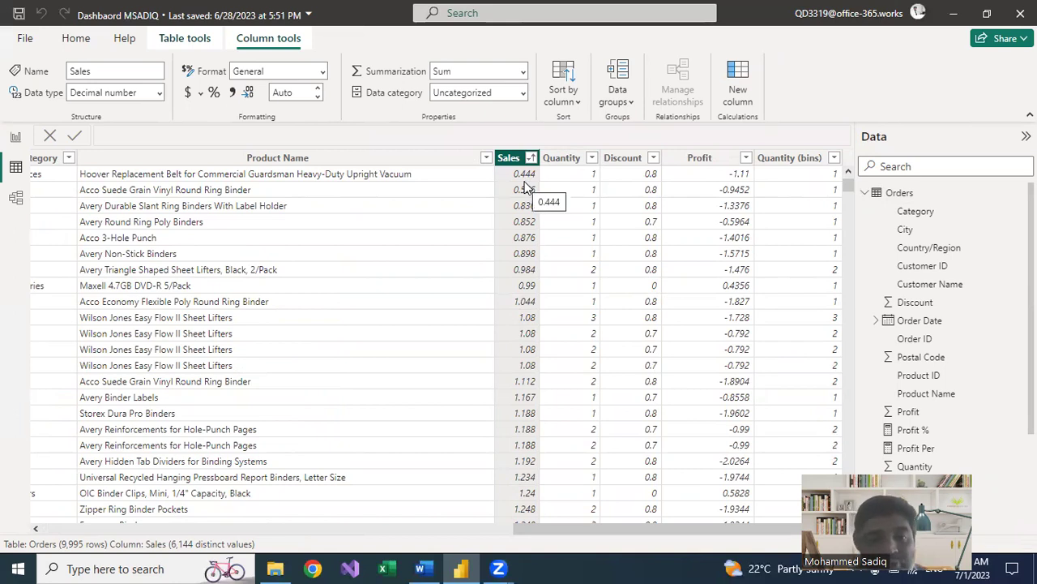
# Sort the Orders table by Sales in descending order to check the largest value, and return to the report page
pyautogui.click(530, 158)
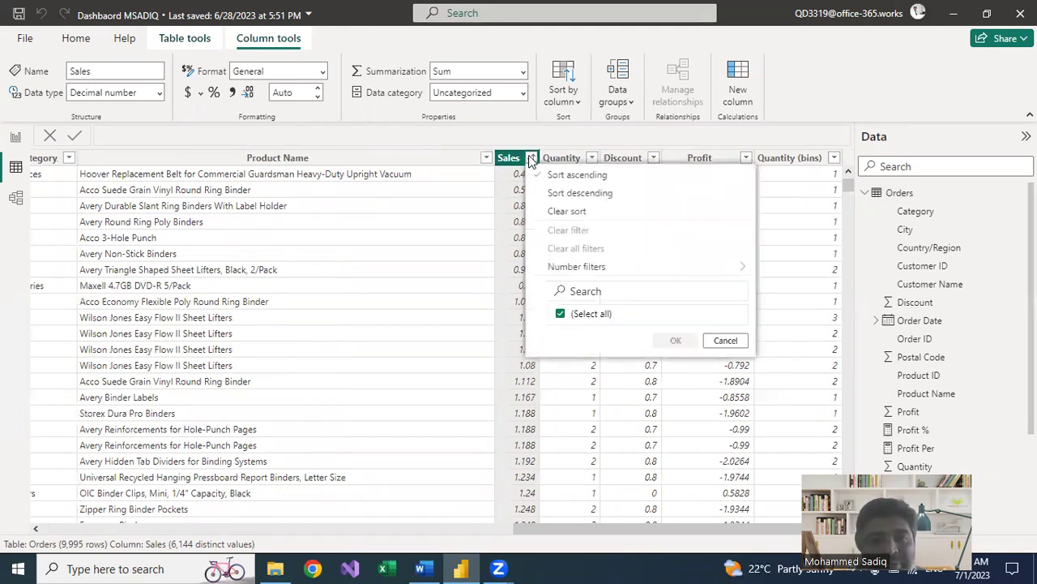
pyautogui.moveTo(578, 199)
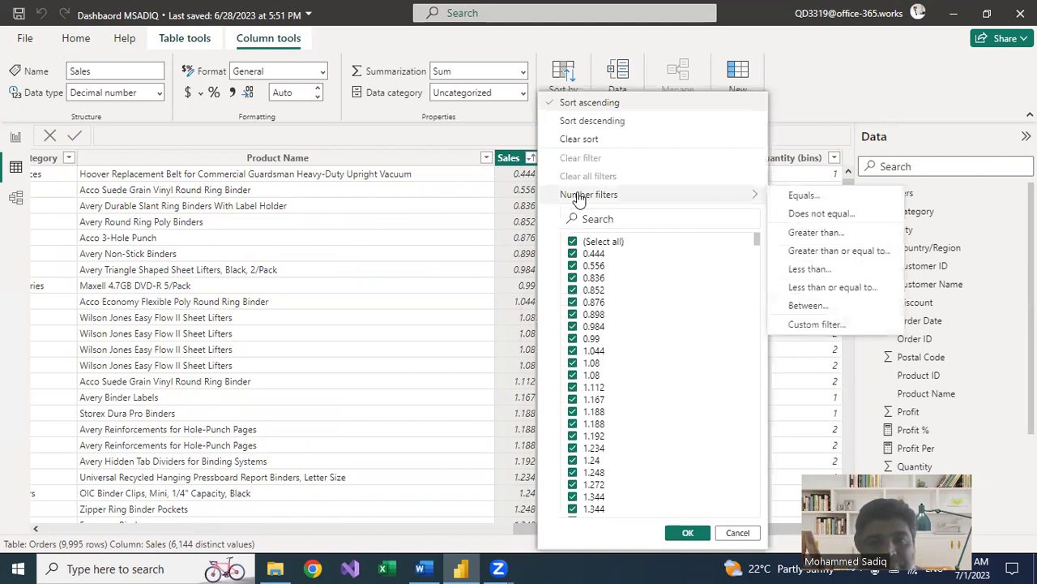
pyautogui.click(592, 121)
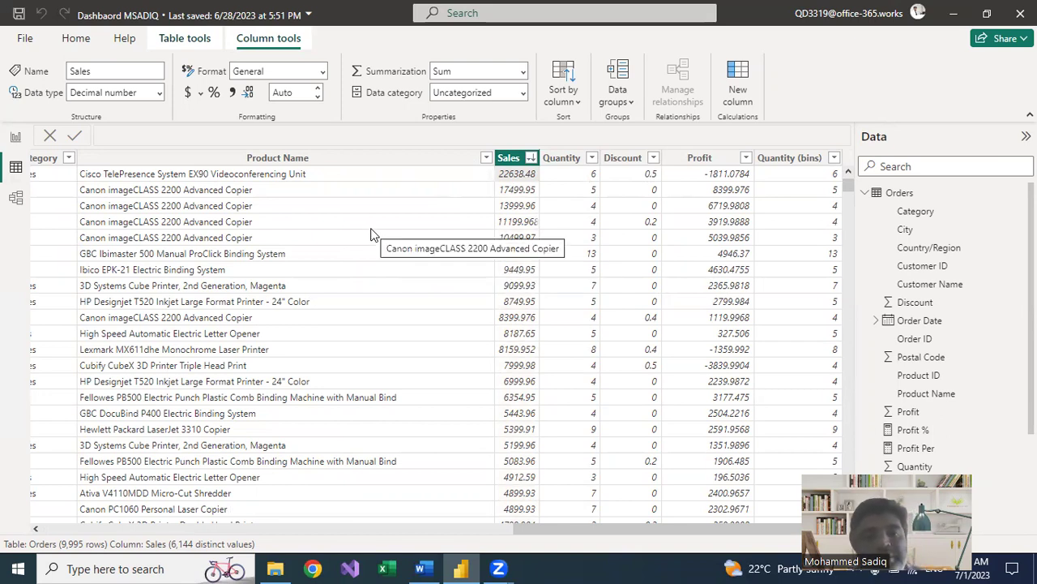
pyautogui.click(531, 159)
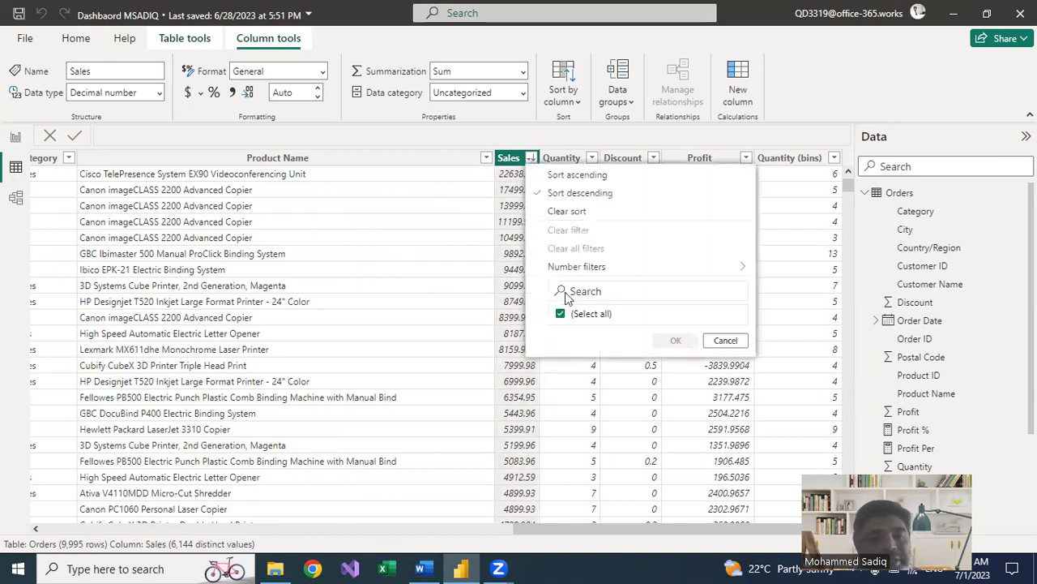
pyautogui.click(318, 445)
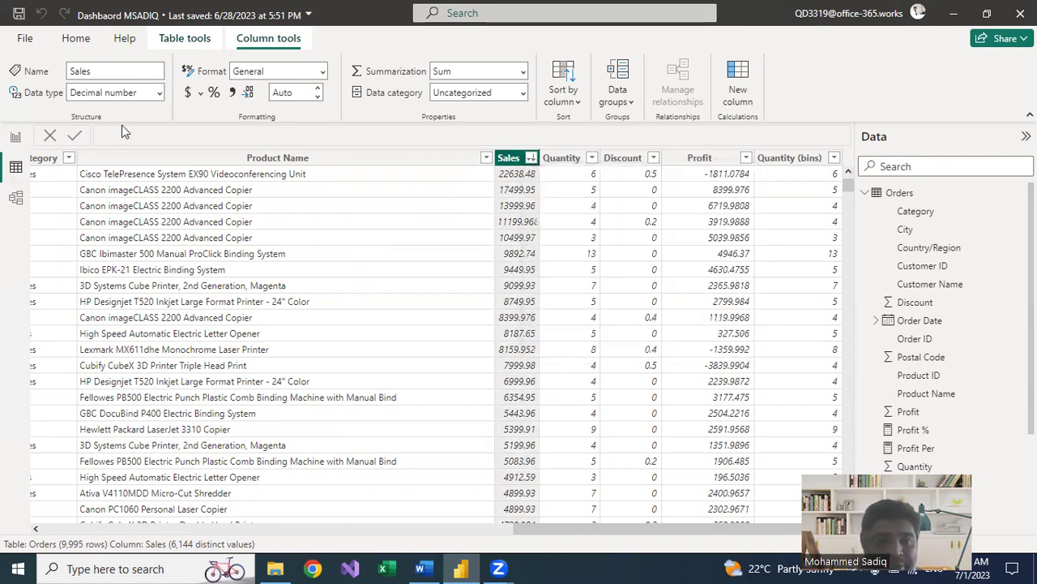
pyautogui.click(14, 138)
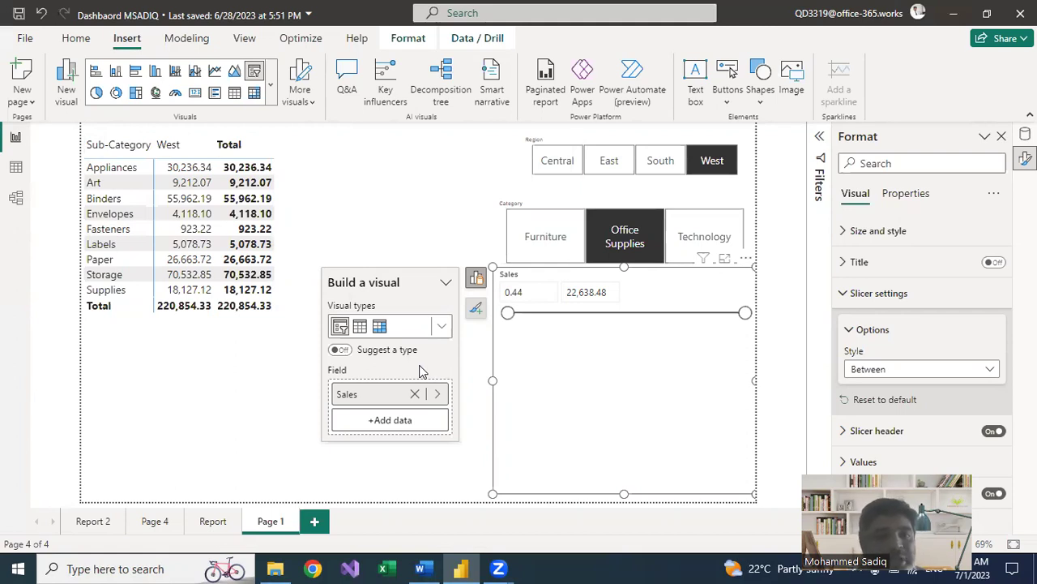
# Filter the matrix with a Sales slicer minimum of 500, and raise the minimum to 1000
pyautogui.click(541, 292)
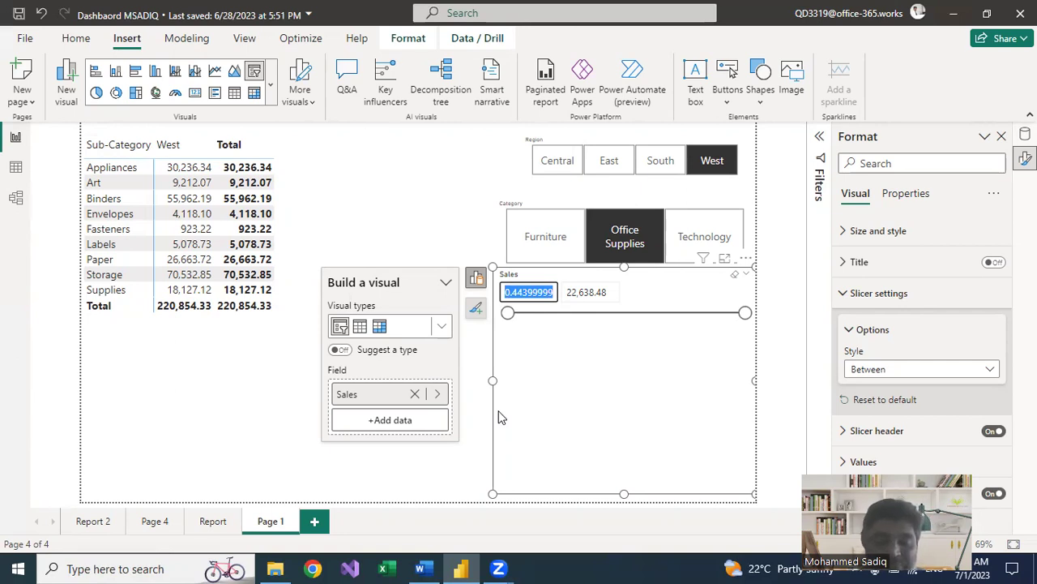
pyautogui.write('500')
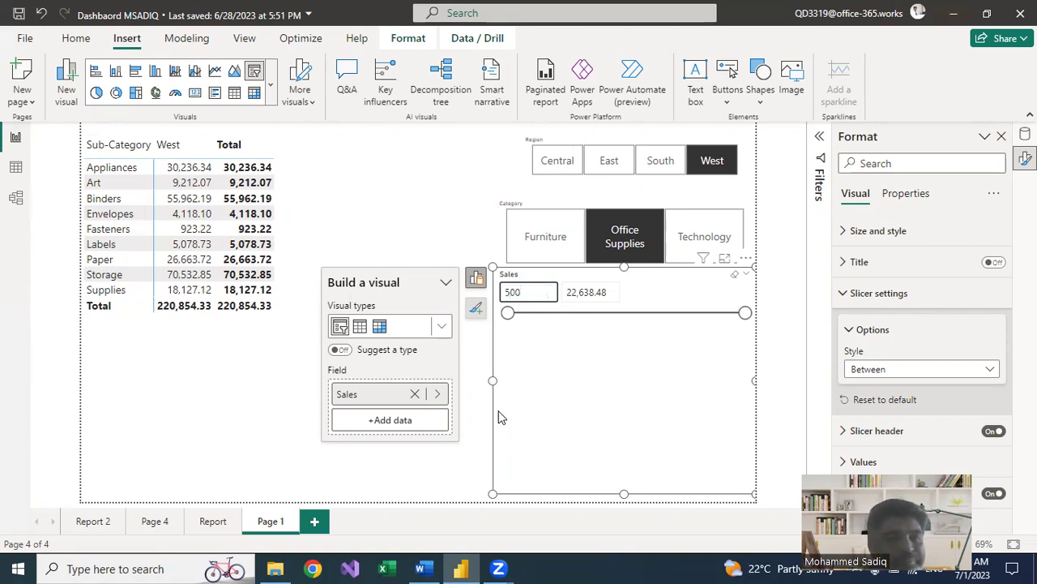
pyautogui.press('Return')
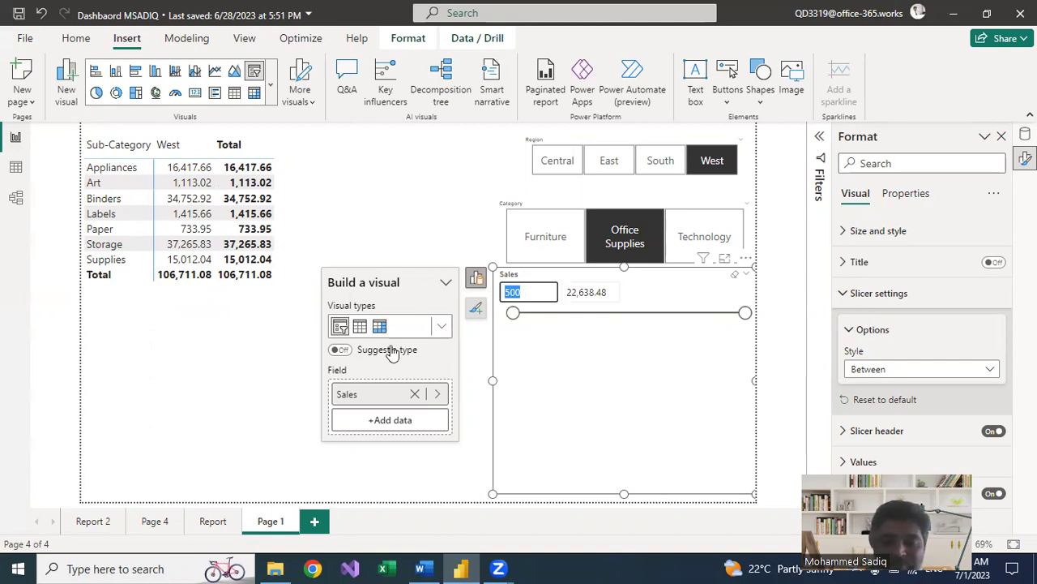
pyautogui.write('1000')
pyautogui.press('Return')
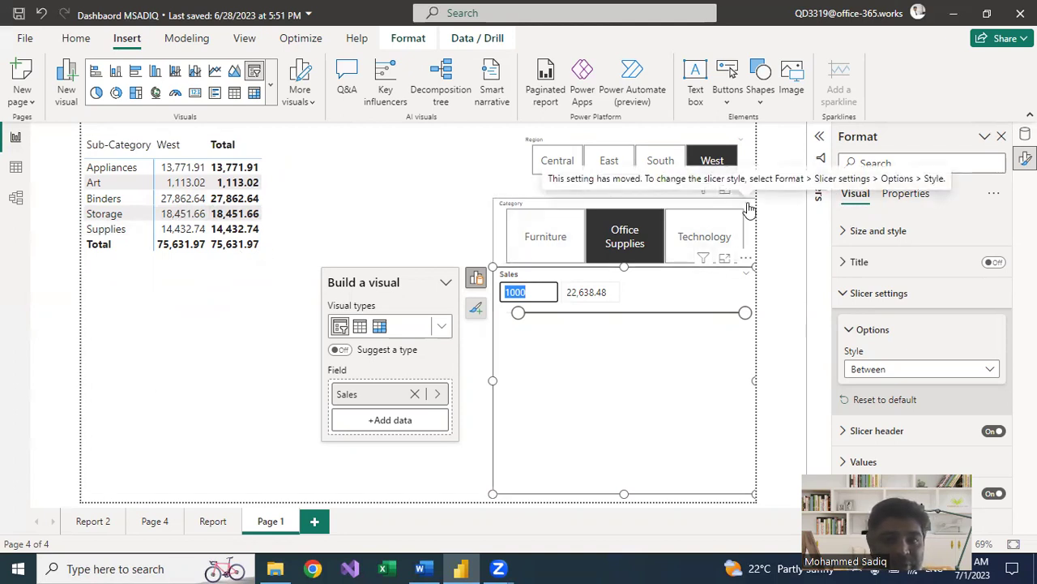
# Toggle the Office Supplies and West tiles off and on again, and lower the Sales slicer's maximum to about 12,870
pyautogui.click(740, 144)
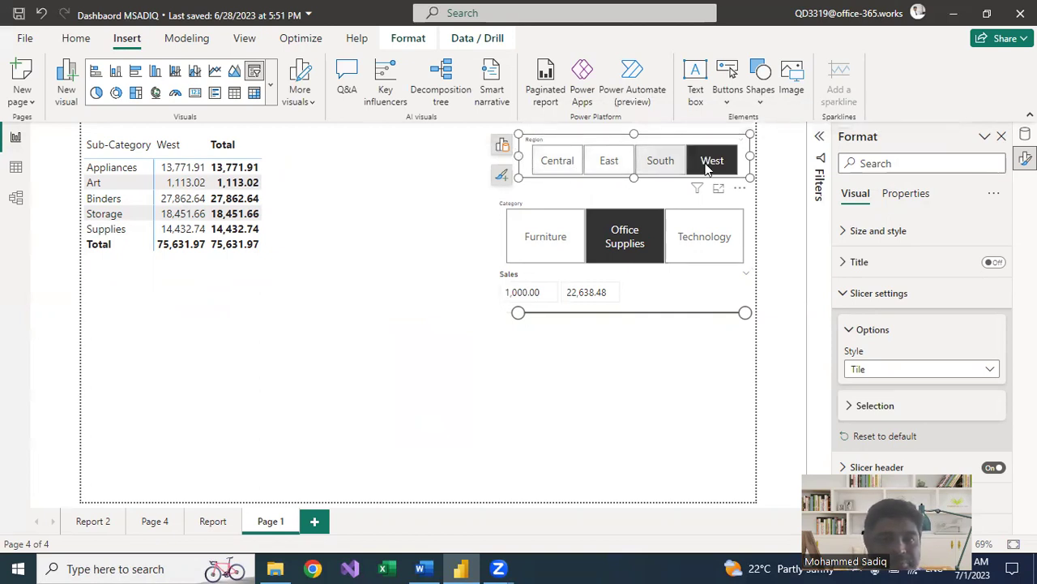
pyautogui.click(644, 246)
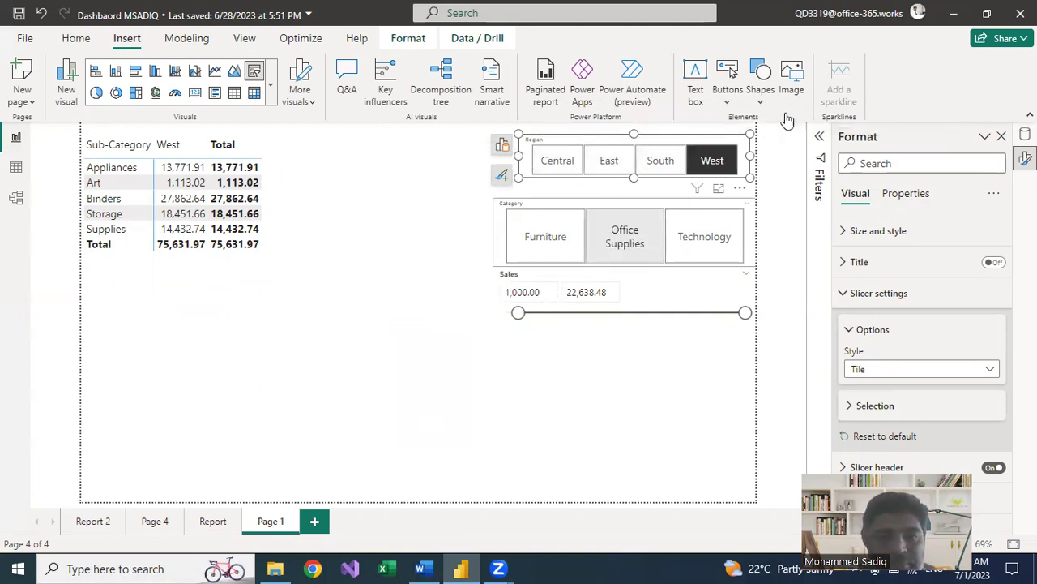
pyautogui.click(718, 161)
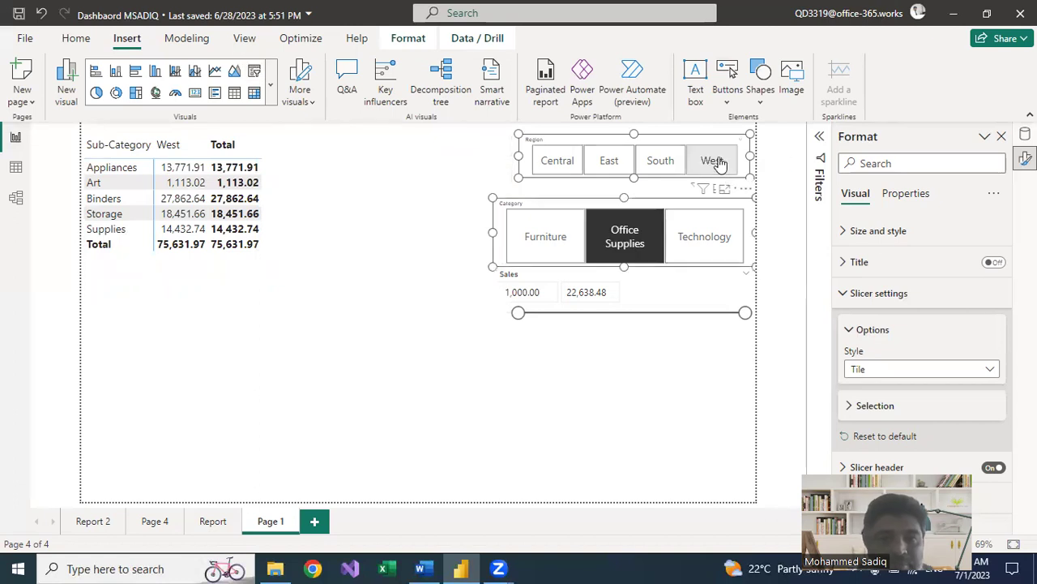
pyautogui.click(718, 161)
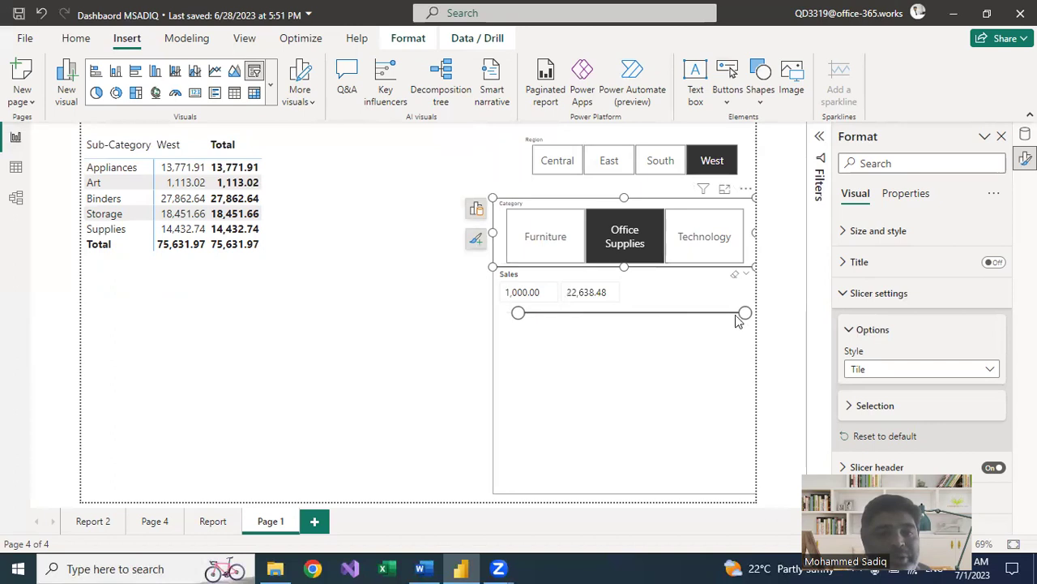
pyautogui.moveTo(742, 316); pyautogui.dragTo(642, 314)
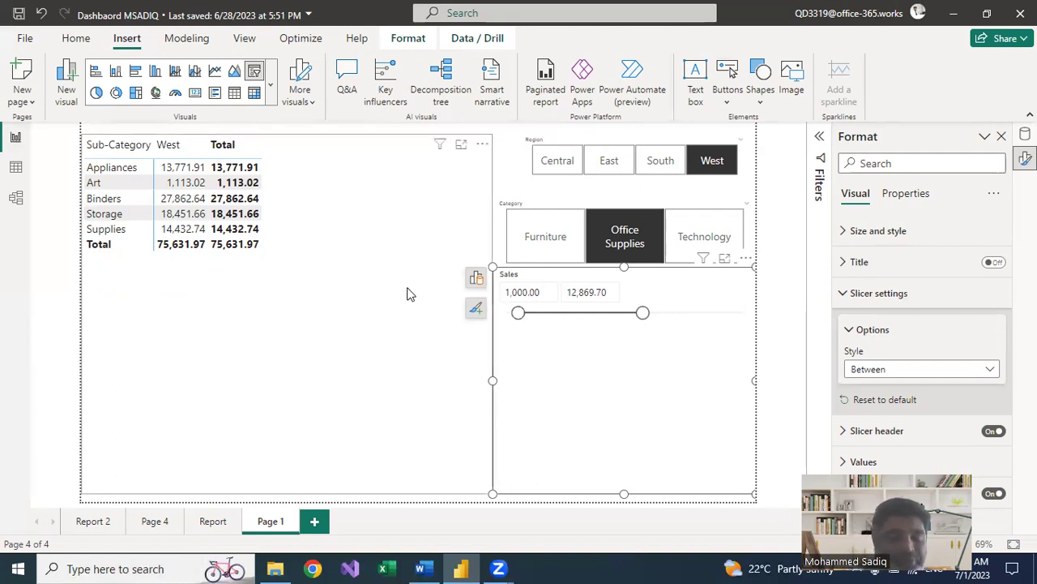
# Add a new report page and insert a table with the Order Date hierarchy and Sales as columns
pyautogui.click(314, 523)
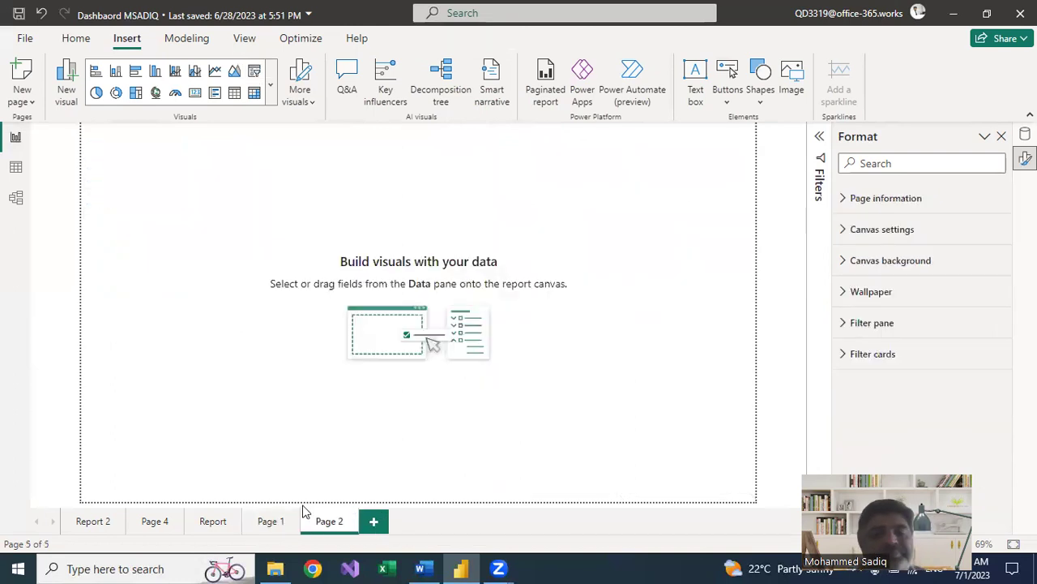
pyautogui.click(235, 94)
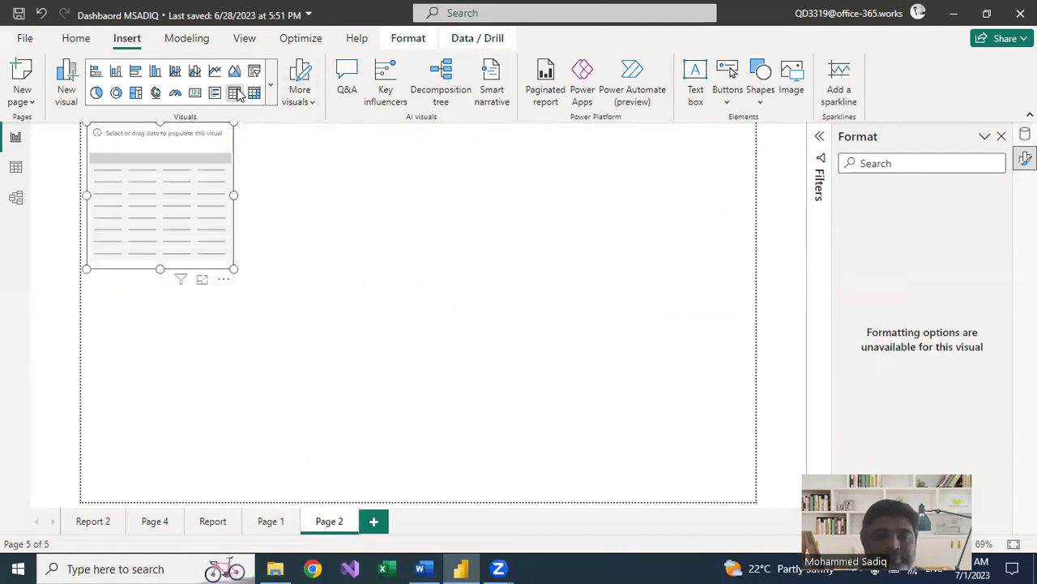
pyautogui.click(336, 250)
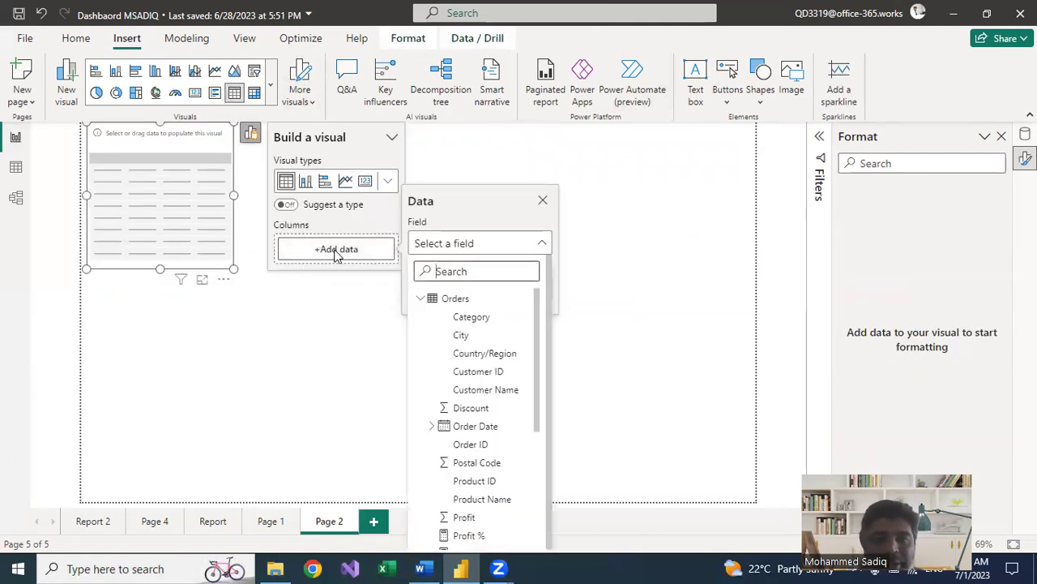
pyautogui.click(423, 425)
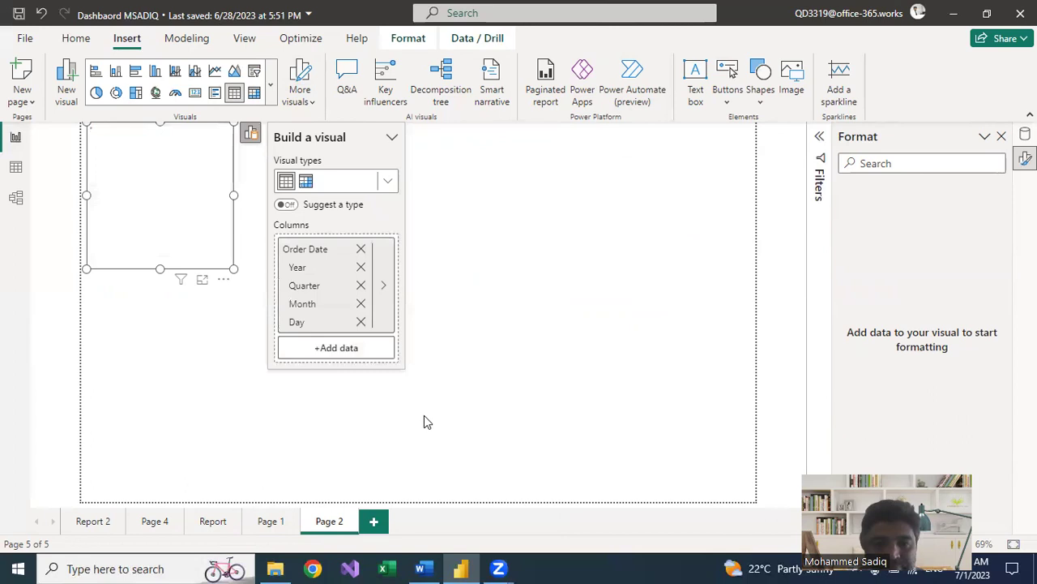
pyautogui.click(337, 348)
pyautogui.write('sa')
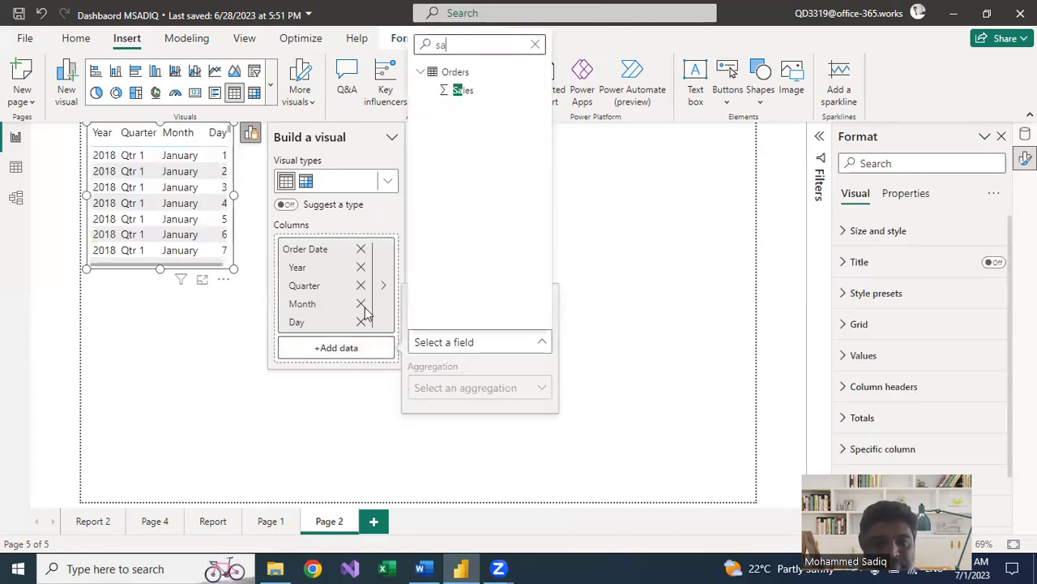
pyautogui.click(434, 92)
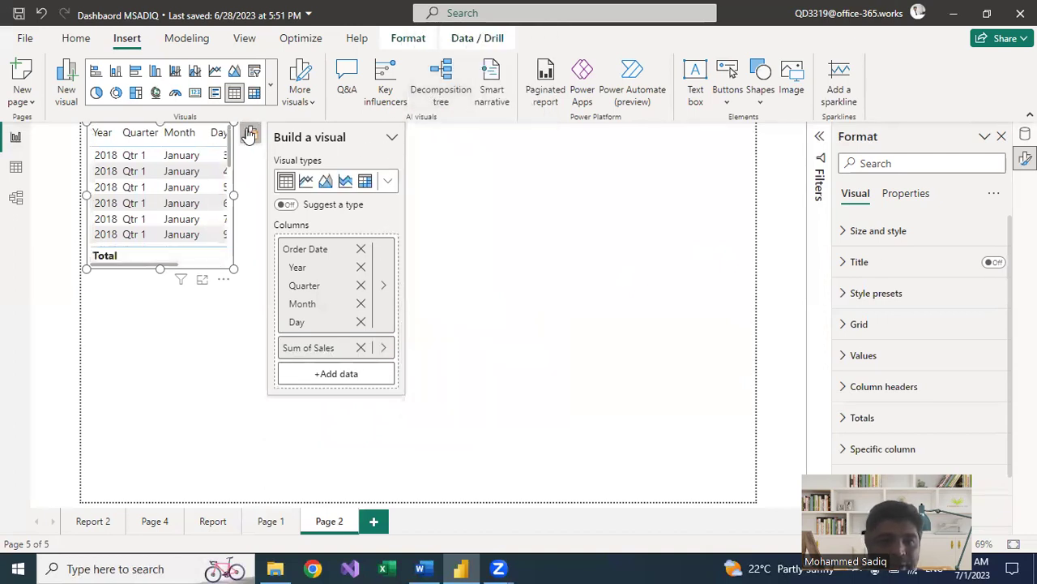
# Enlarge the table to the full page height, and narrow it to just under half the page width
pyautogui.click(233, 269)
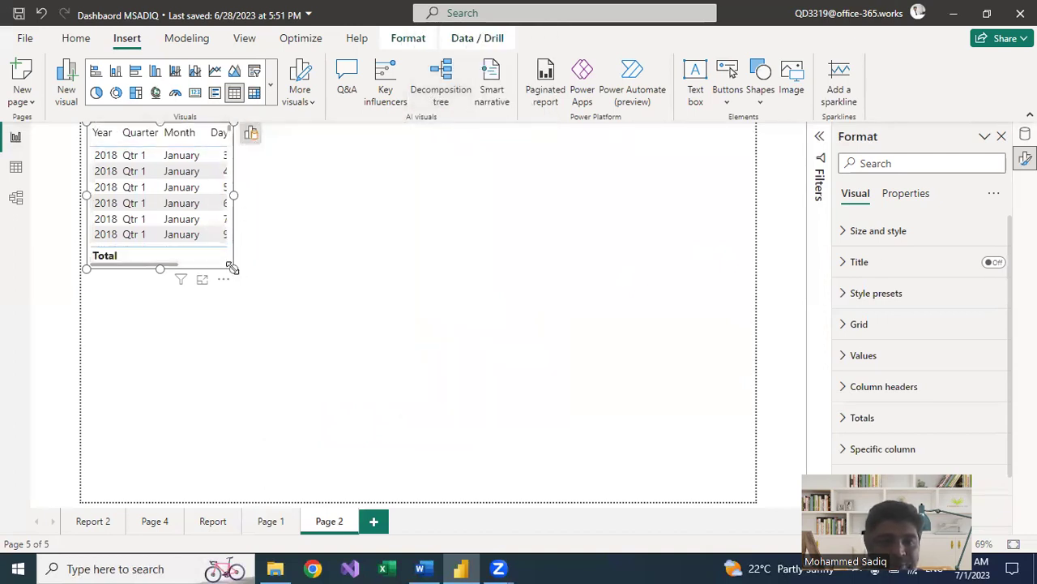
pyautogui.moveTo(406, 439); pyautogui.dragTo(415, 491)
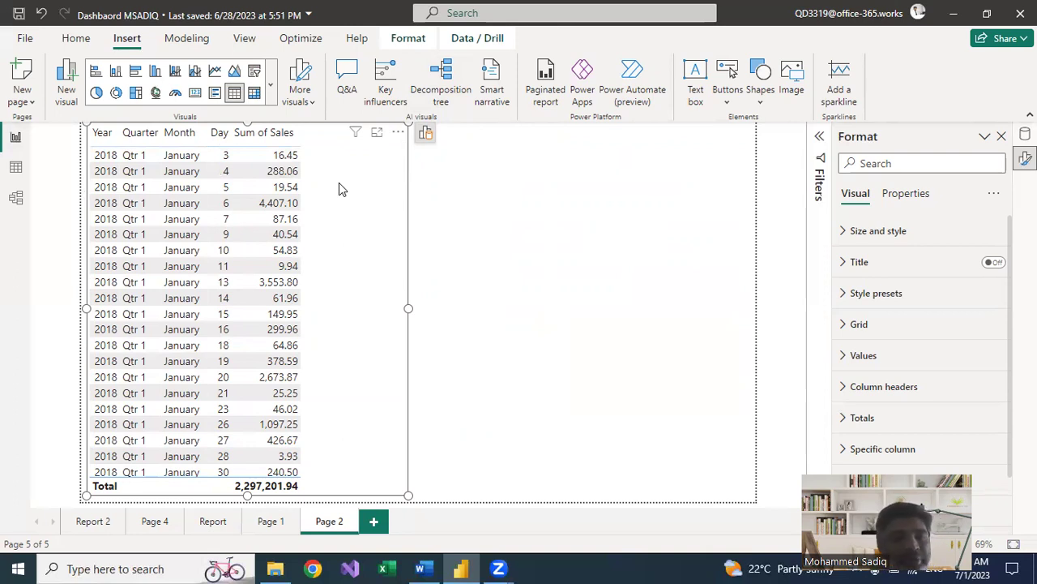
pyautogui.moveTo(408, 306); pyautogui.dragTo(375, 315)
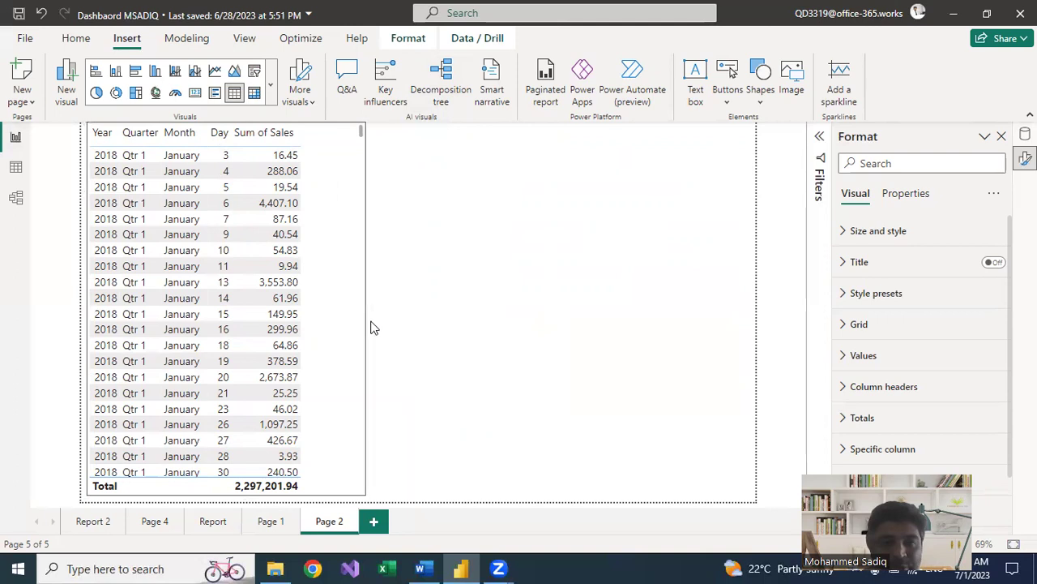
pyautogui.press('Escape')
# Insert a line chart beside the table with the Order Date hierarchy on the X-axis and Sales on the Y-axis
pyautogui.click(215, 72)
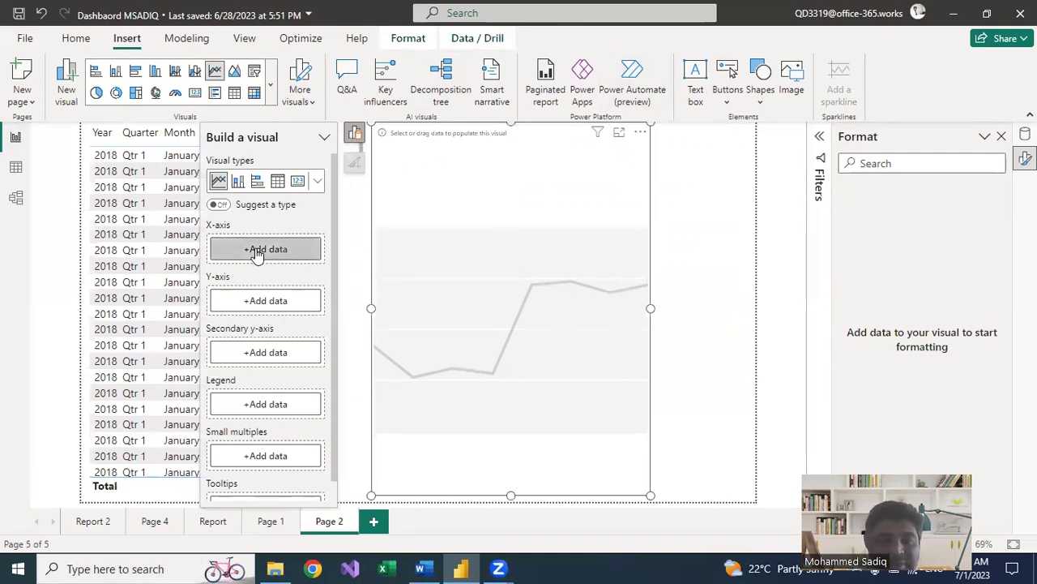
pyautogui.click(257, 252)
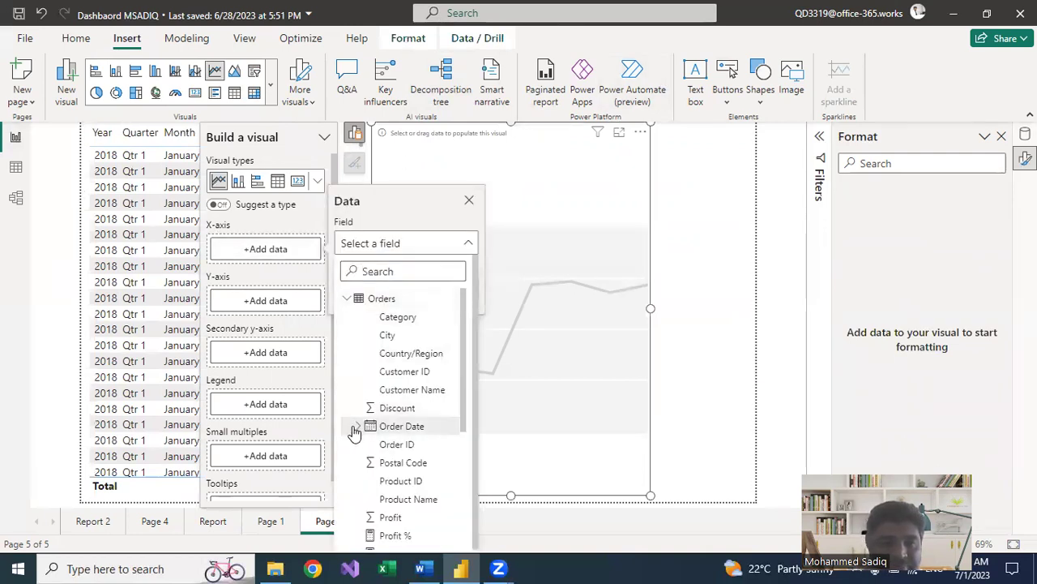
pyautogui.click(355, 427)
pyautogui.click(261, 301)
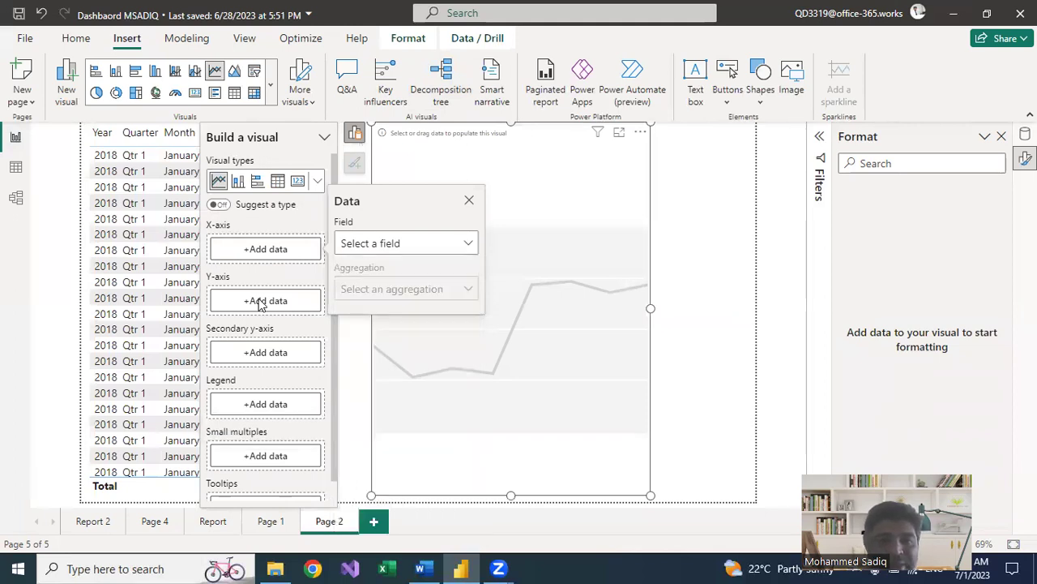
pyautogui.click(272, 248)
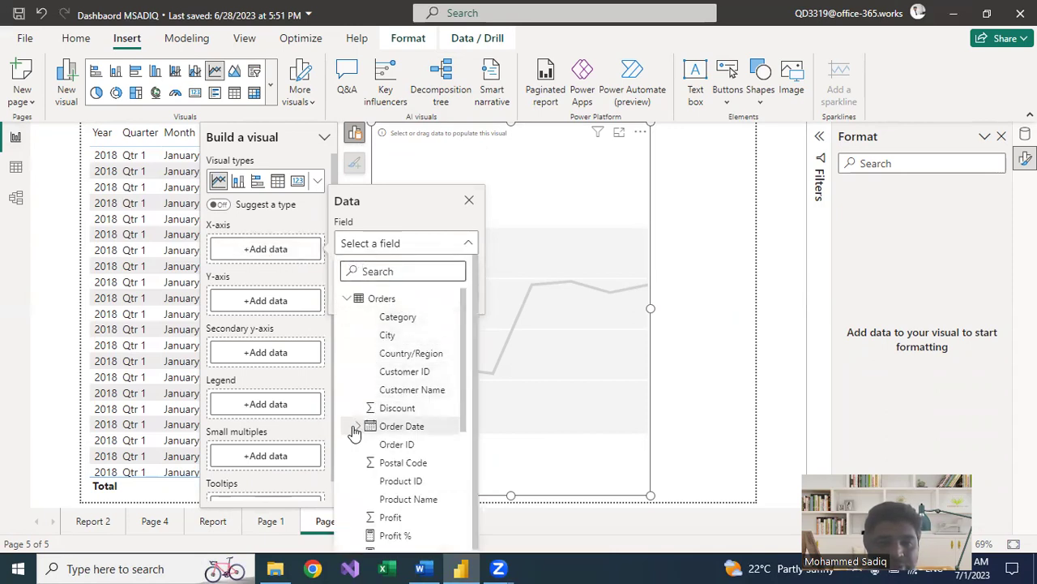
pyautogui.moveTo(348, 426); pyautogui.dragTo(250, 246)
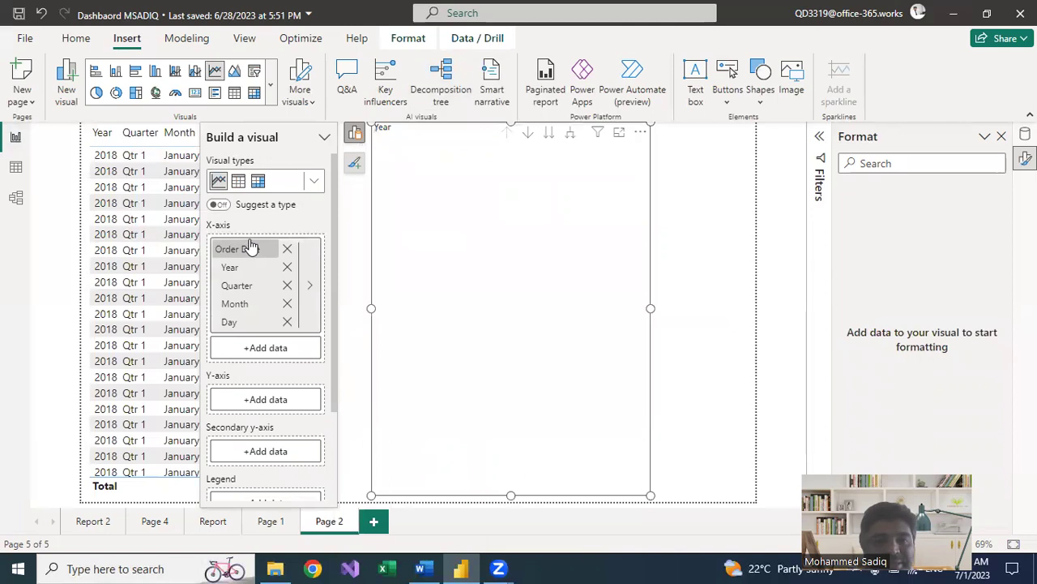
pyautogui.click(257, 401)
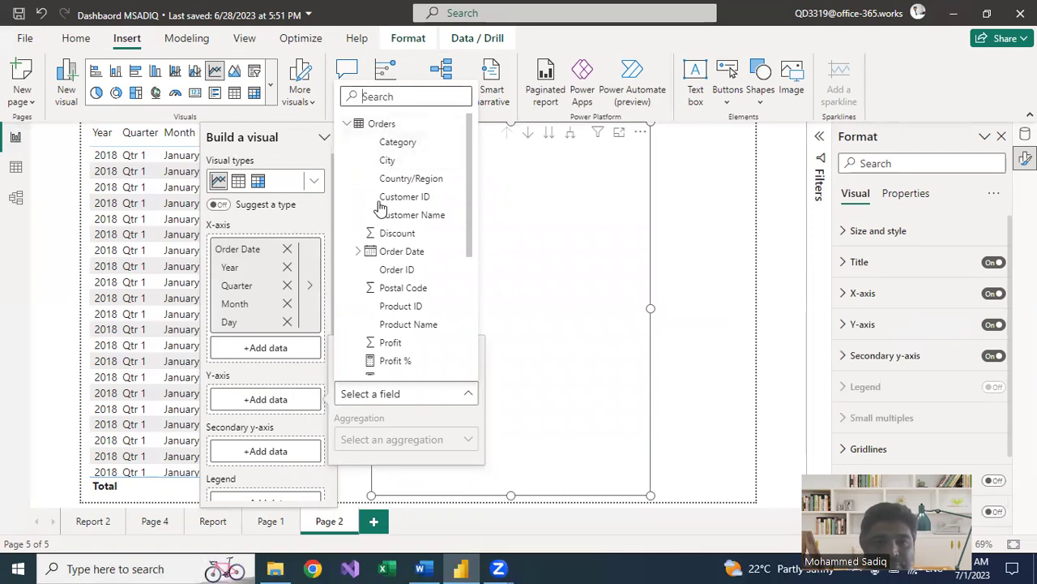
pyautogui.scroll(-4, 402, 280)
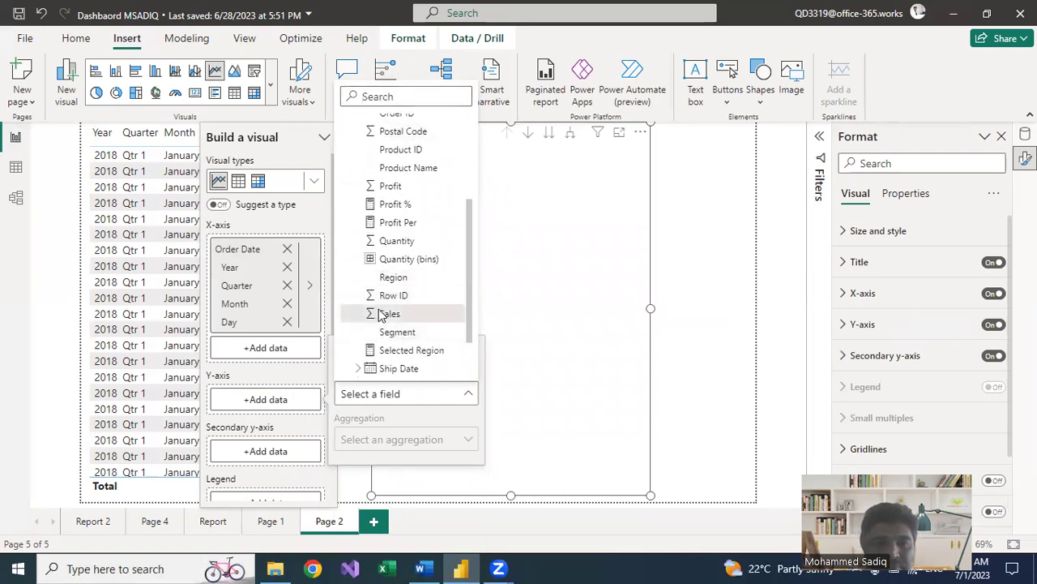
pyautogui.click(389, 314)
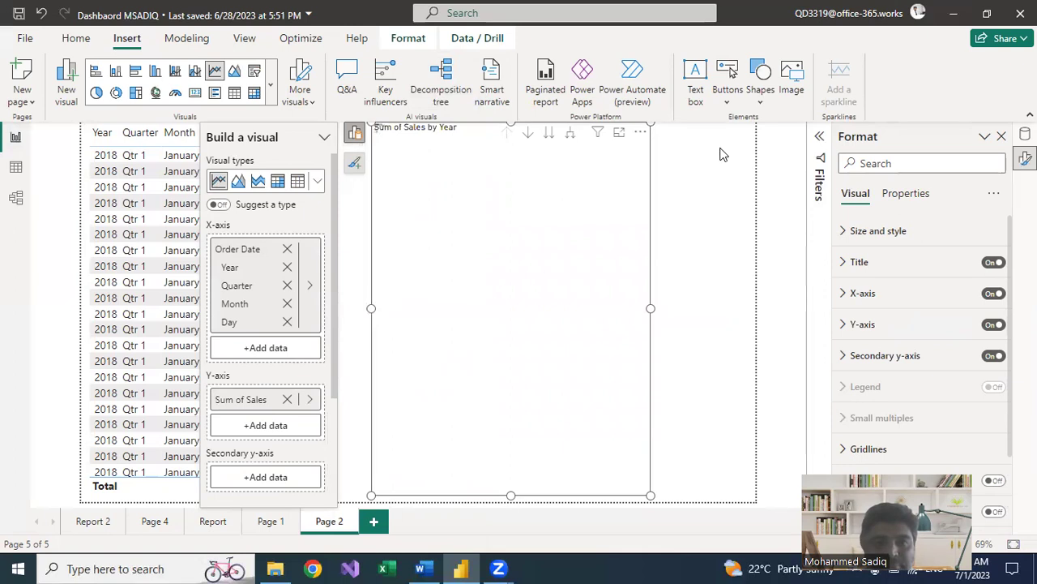
# Shrink the line chart to a wide strip along the page bottom, and expand its date hierarchy down to Month
pyautogui.moveTo(649, 124); pyautogui.dragTo(731, 385)
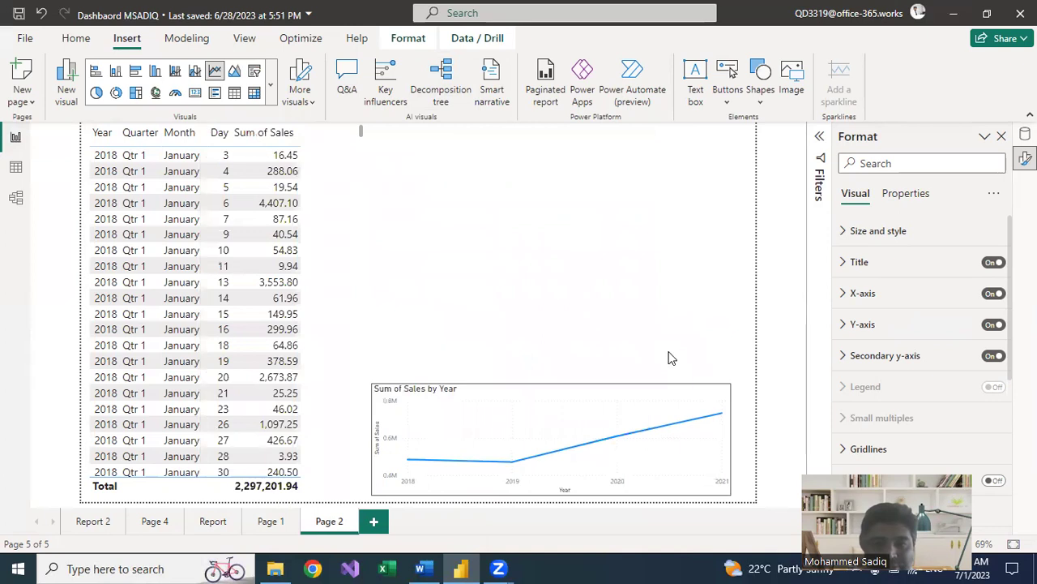
pyautogui.click(616, 405)
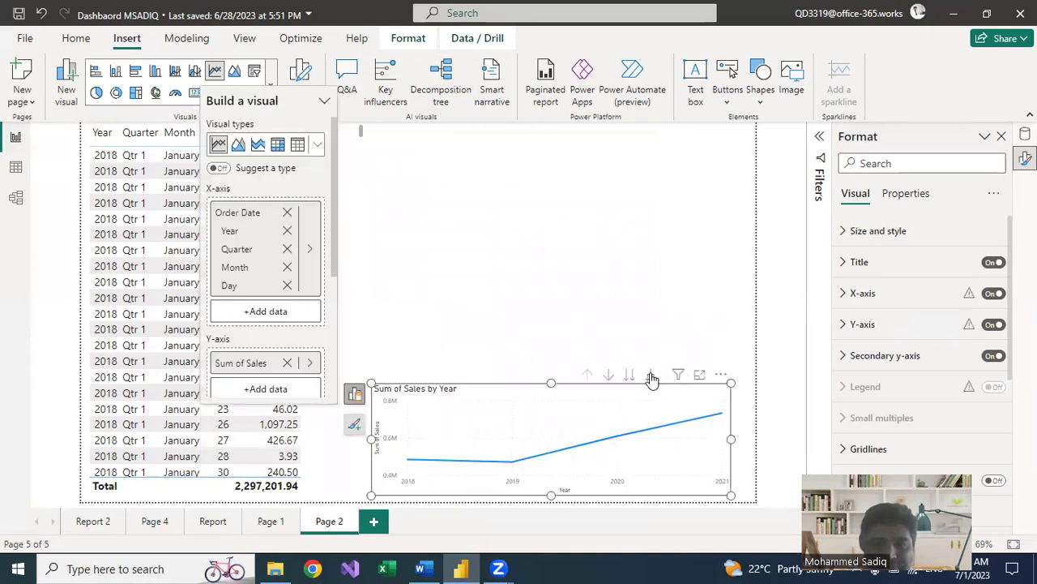
pyautogui.click(652, 378)
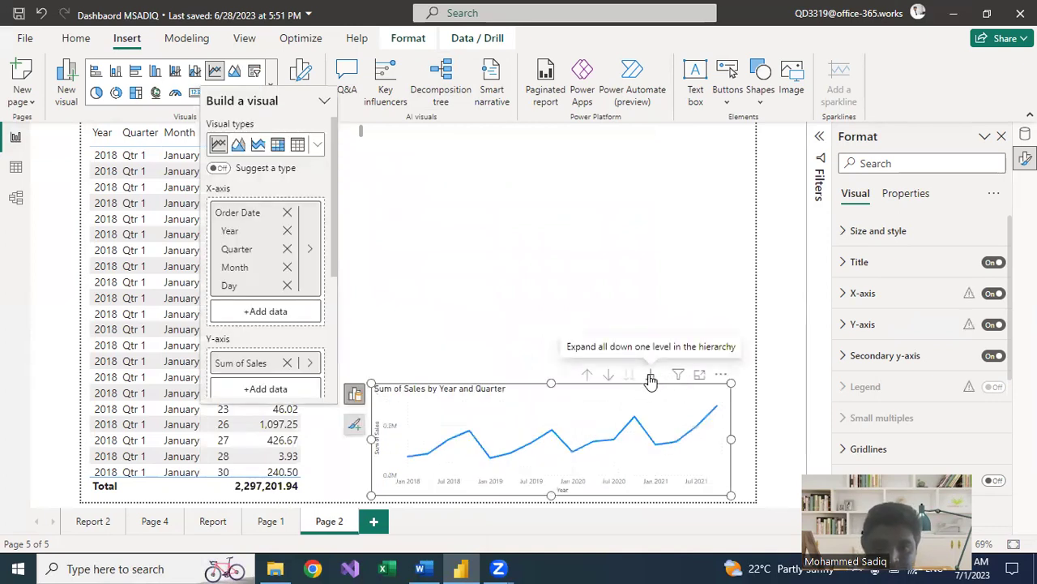
pyautogui.click(652, 378)
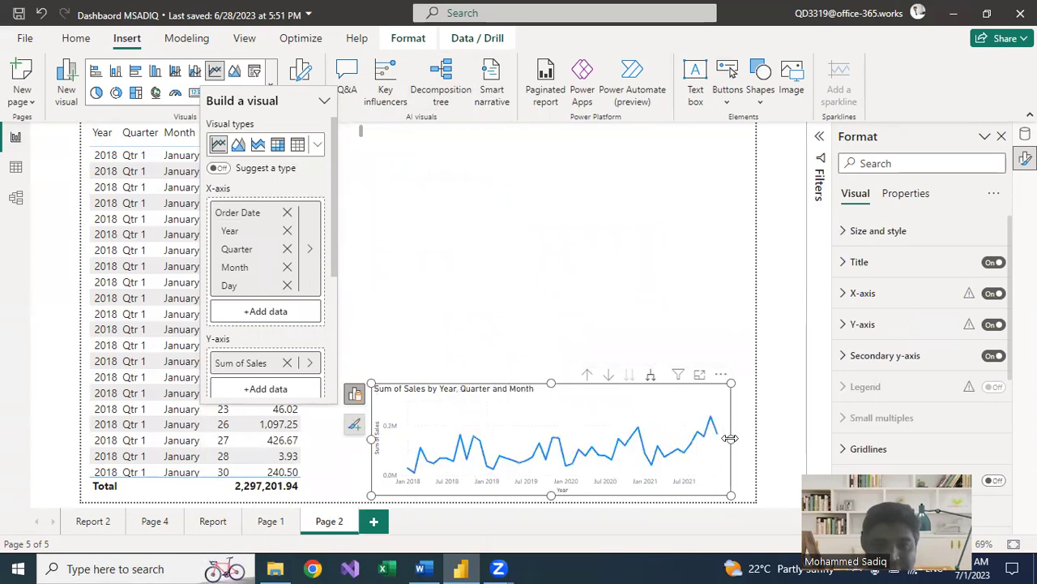
# Widen the line chart on both sides so it reaches the page's right edge and starts closer to the table's columns
pyautogui.moveTo(731, 437); pyautogui.dragTo(756, 438)
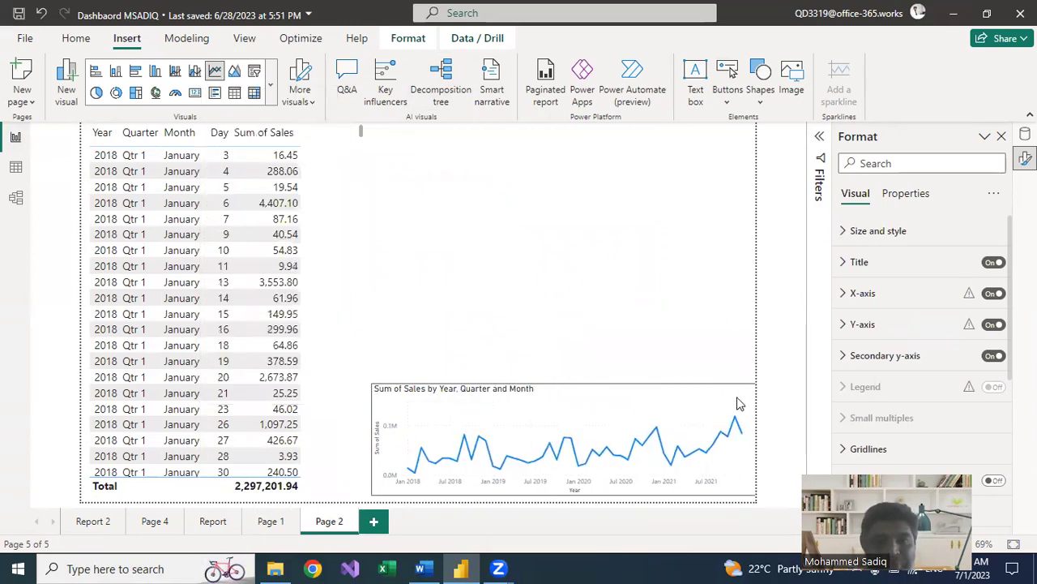
pyautogui.click(387, 436)
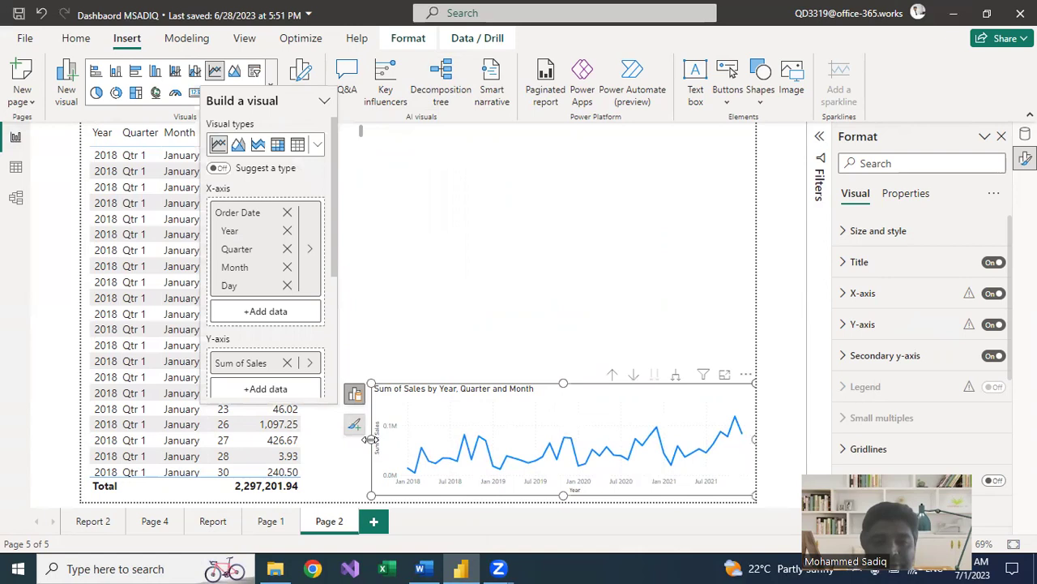
pyautogui.moveTo(361, 450); pyautogui.dragTo(350, 446)
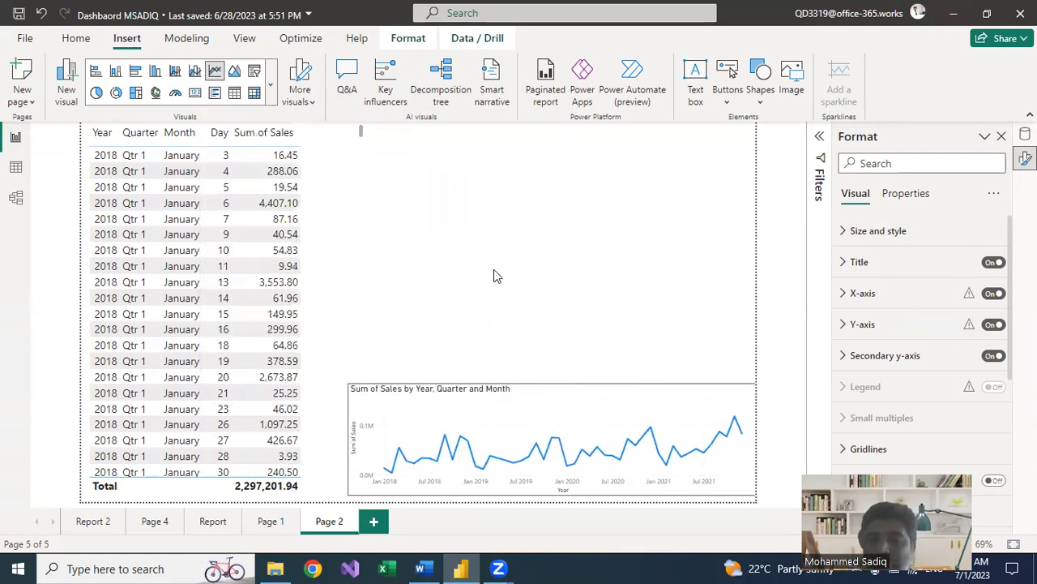
# Insert an Order Date slicer above the line chart, and reduce its height to about a quarter of the page
pyautogui.click(526, 197)
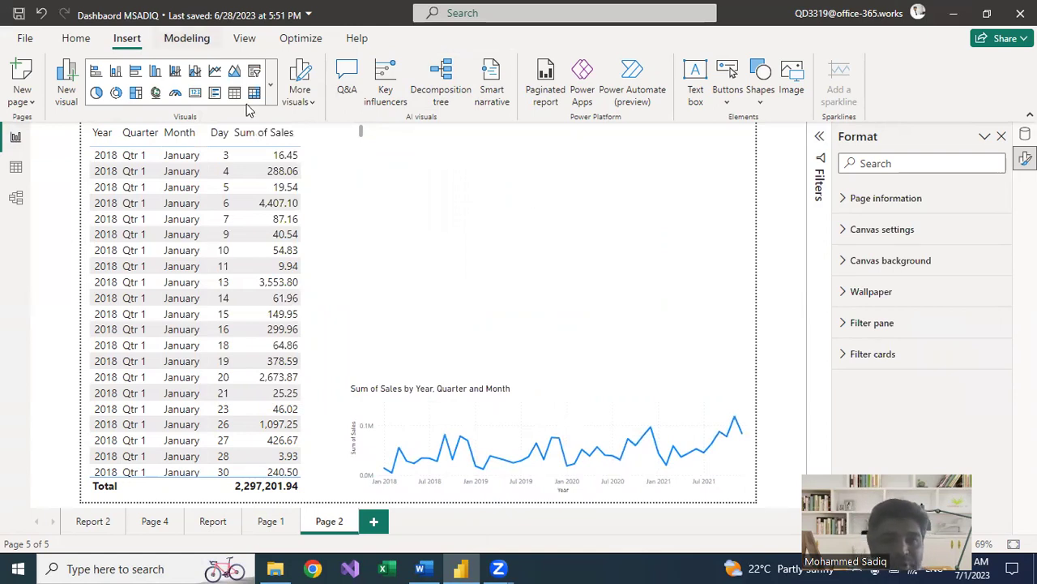
pyautogui.click(255, 73)
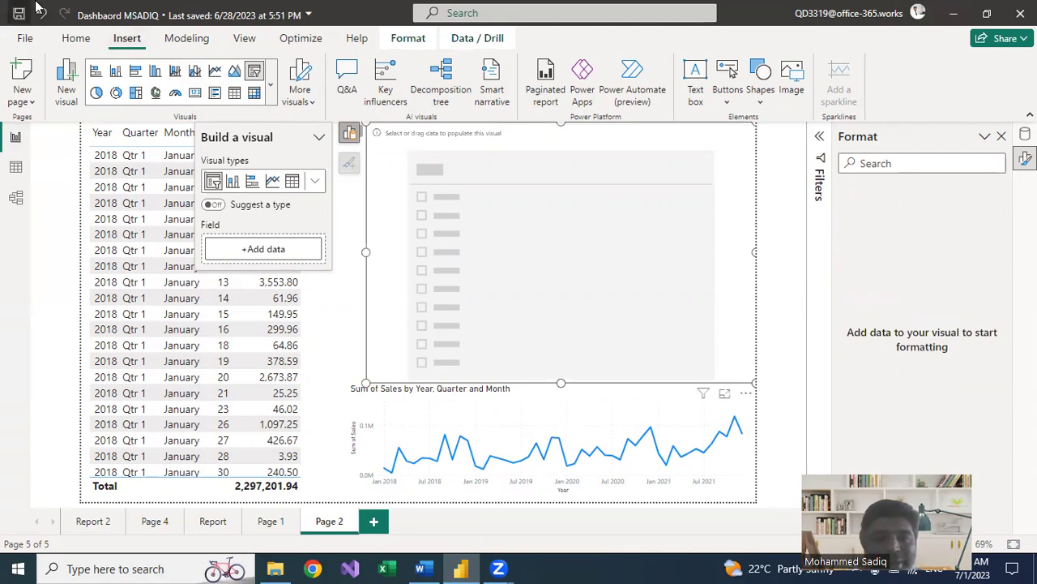
pyautogui.click(257, 253)
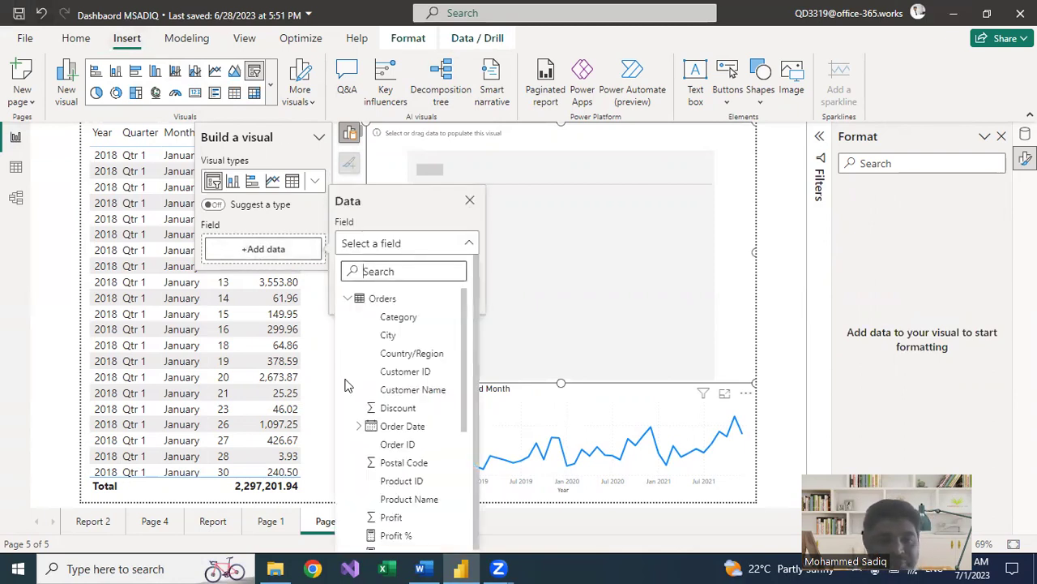
pyautogui.click(355, 426)
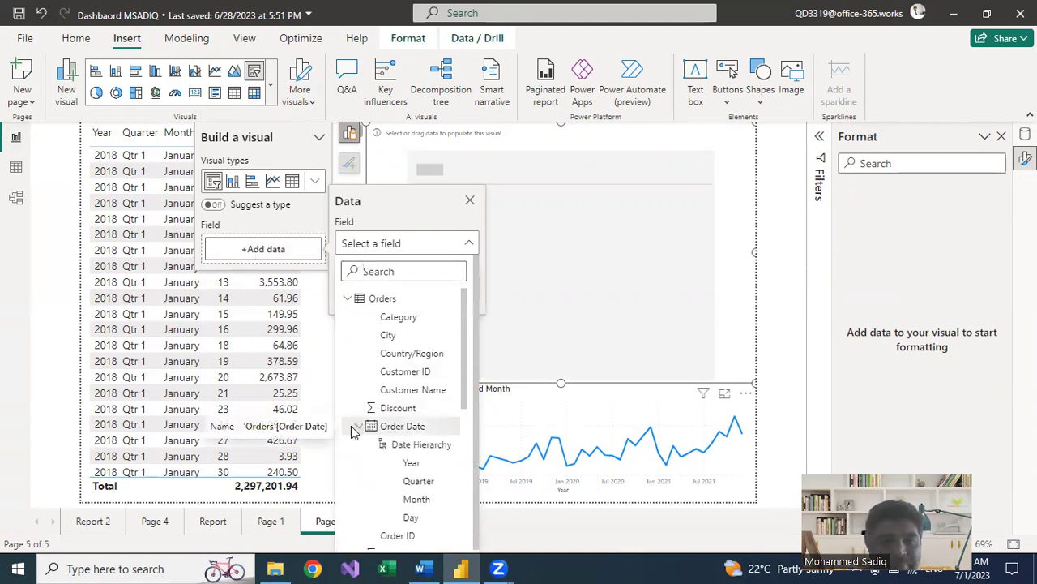
pyautogui.click(403, 426)
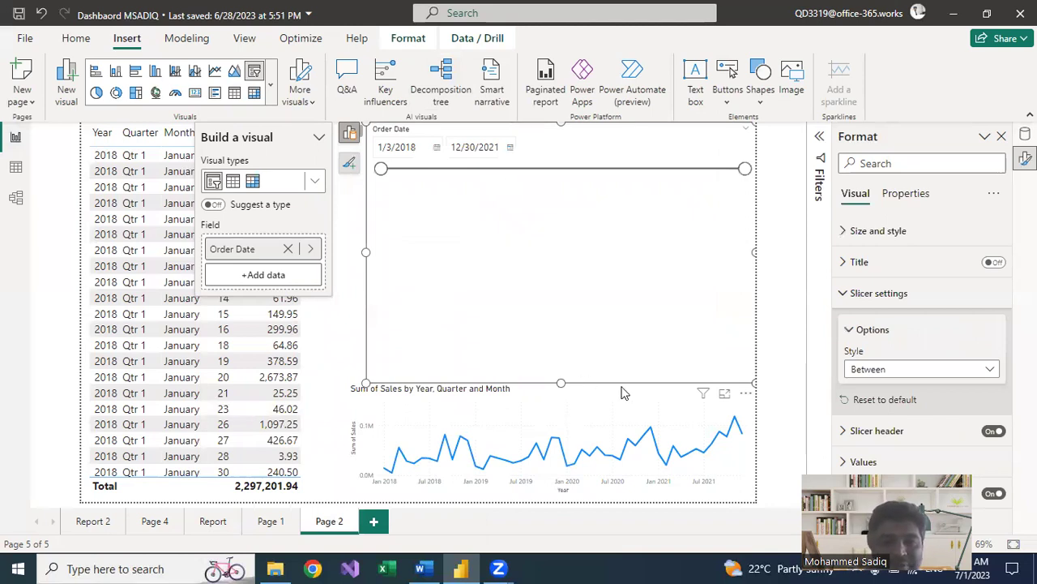
pyautogui.moveTo(562, 259); pyautogui.dragTo(557, 218)
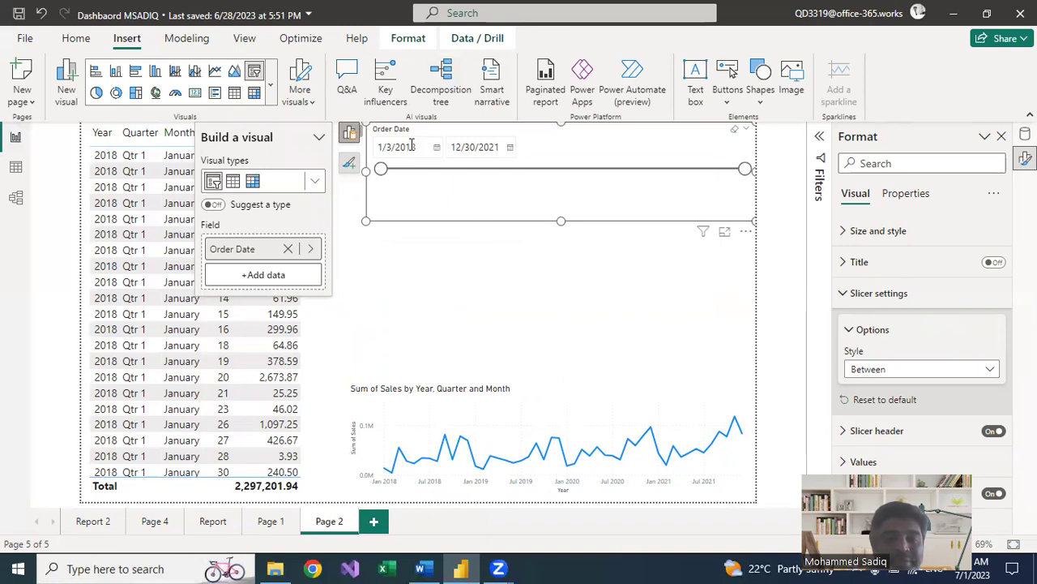
pyautogui.click(349, 132)
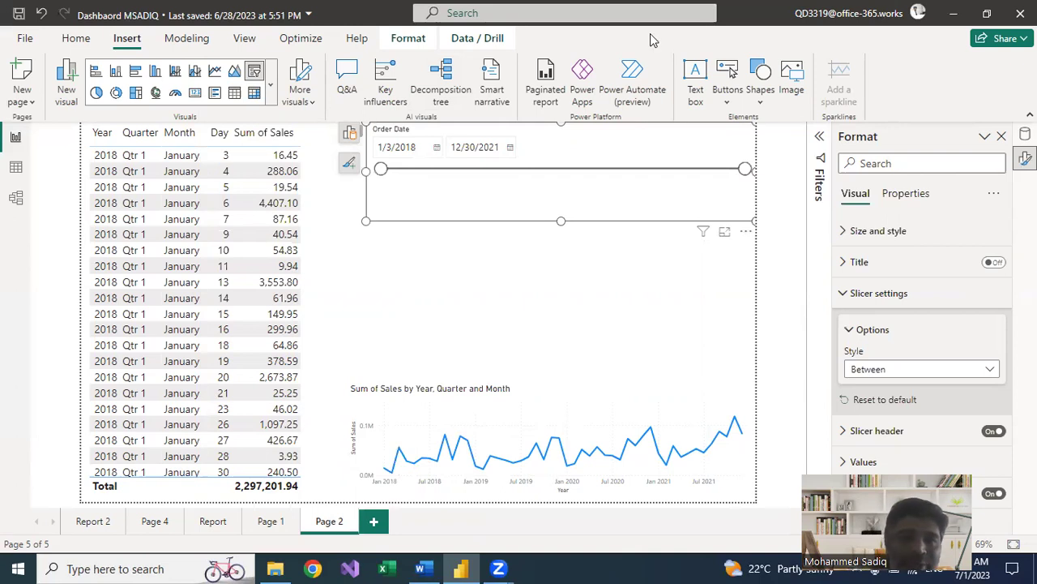
# Move the Order Date slicer's start to 5/4/2019, and change the start date to 1/1/2020 with the calendar
pyautogui.moveTo(383, 170); pyautogui.dragTo(503, 171)
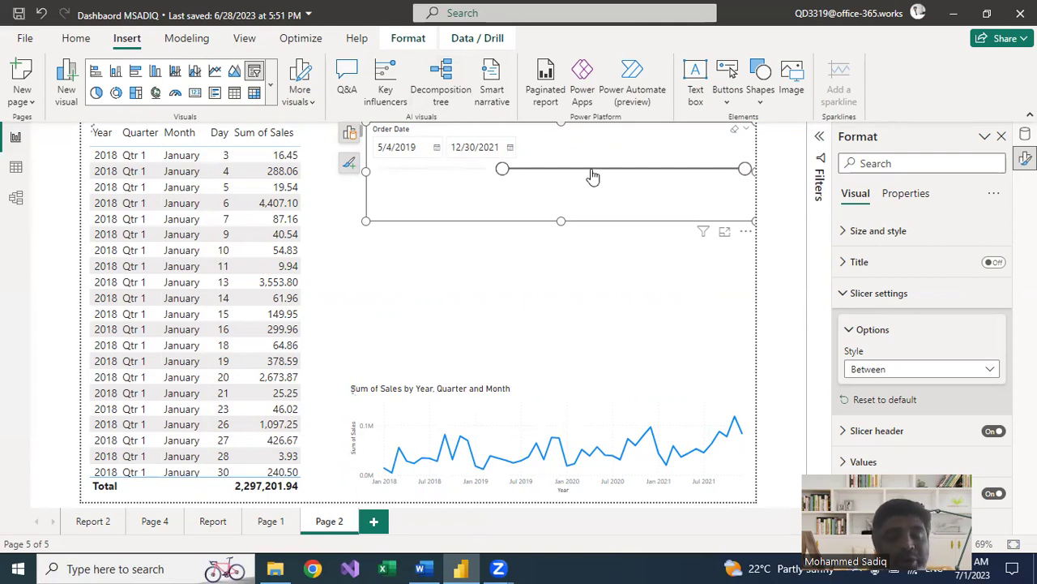
pyautogui.click(437, 149)
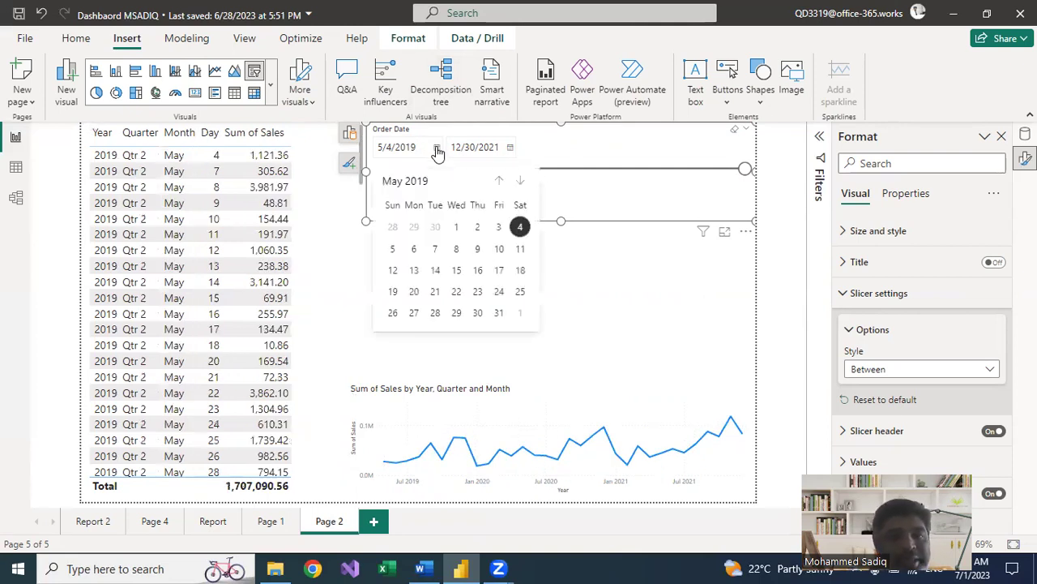
pyautogui.click(423, 182)
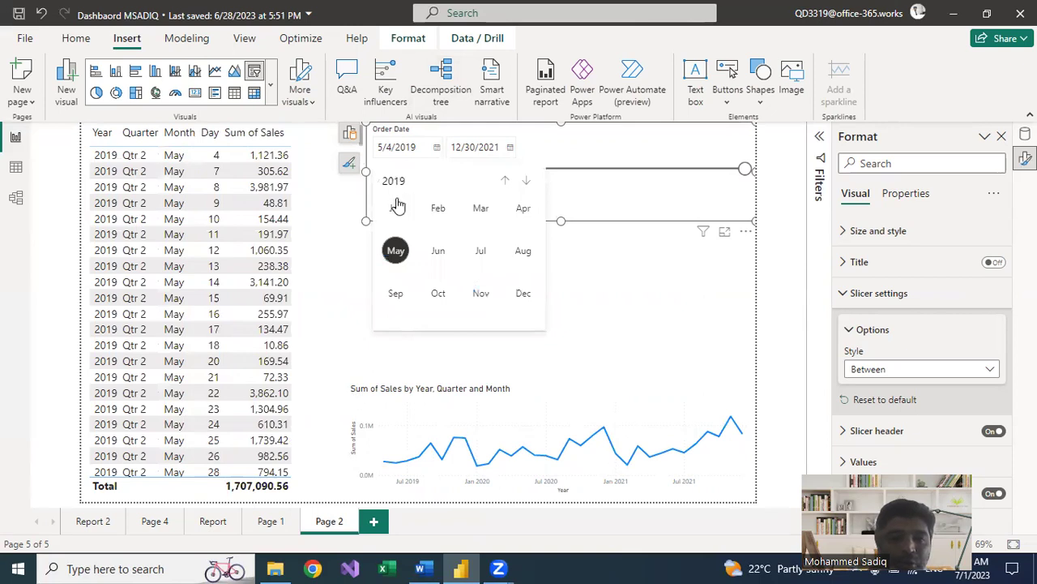
pyautogui.click(504, 180)
pyautogui.click(525, 183)
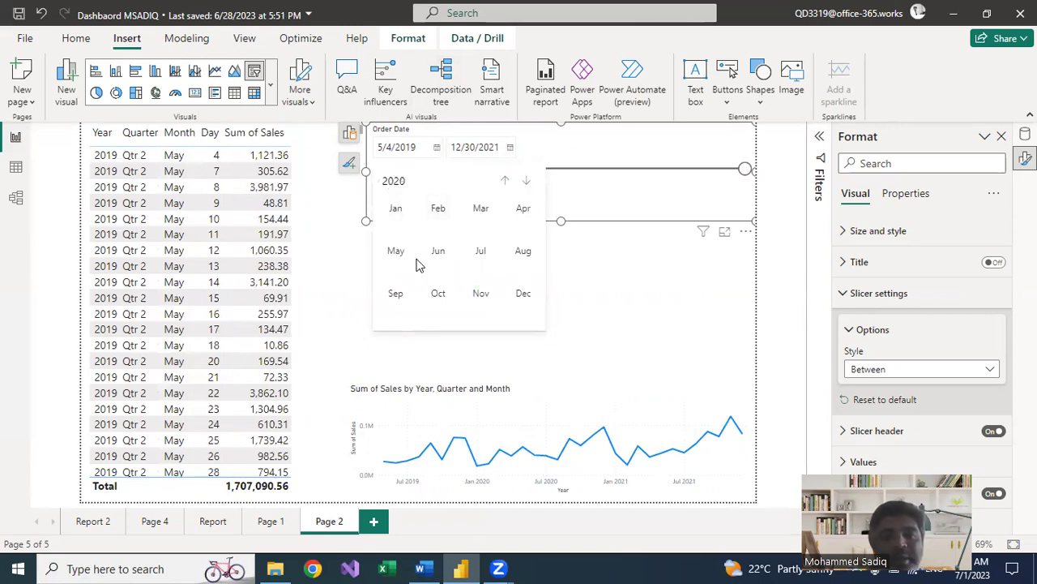
pyautogui.click(397, 211)
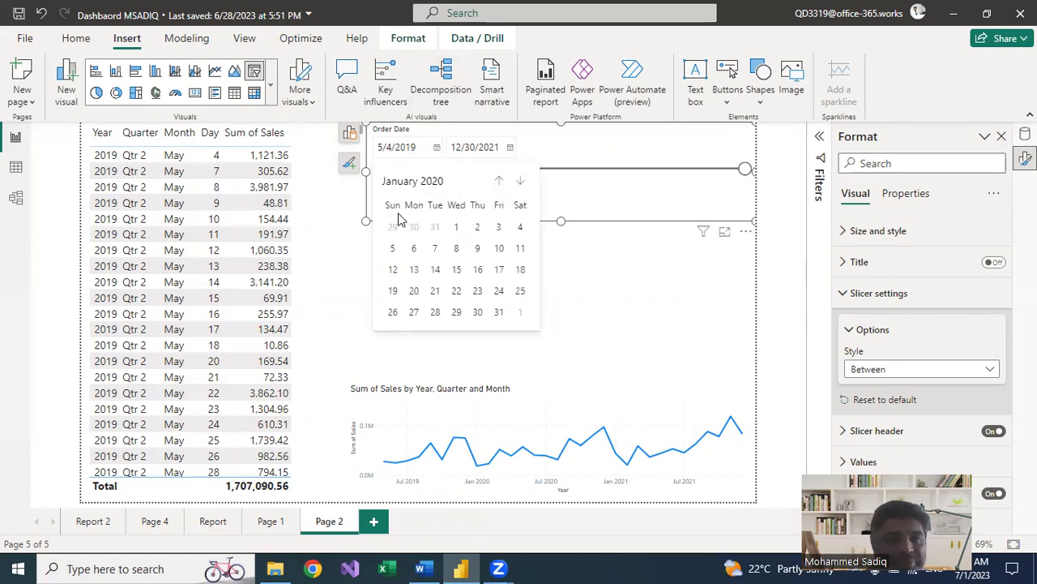
pyautogui.click(455, 226)
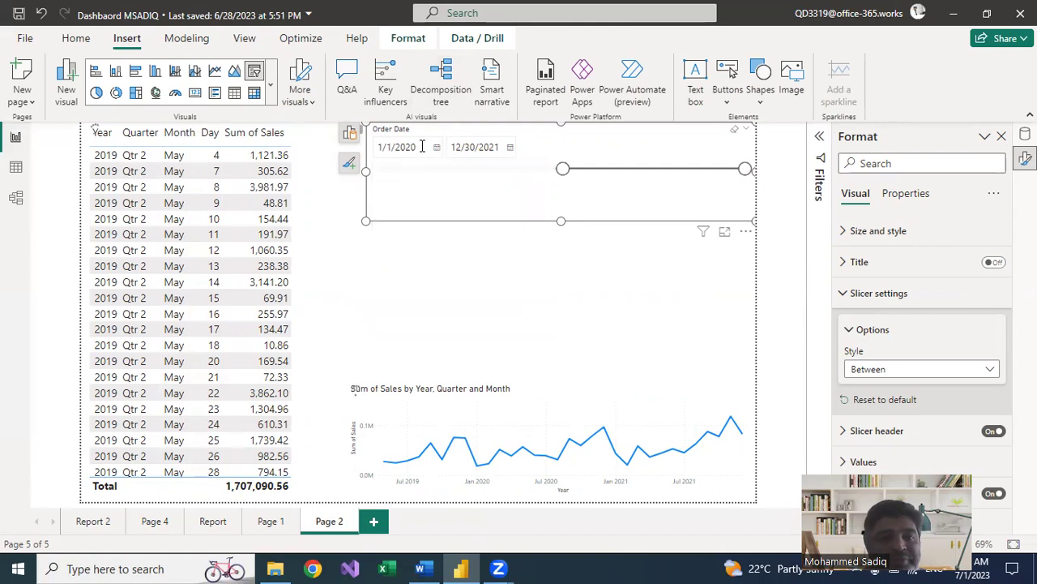
# Set the Order Date slicer's end date to 6/30/2020 with the calendar, and check the filtered table rows through March
pyautogui.click(510, 148)
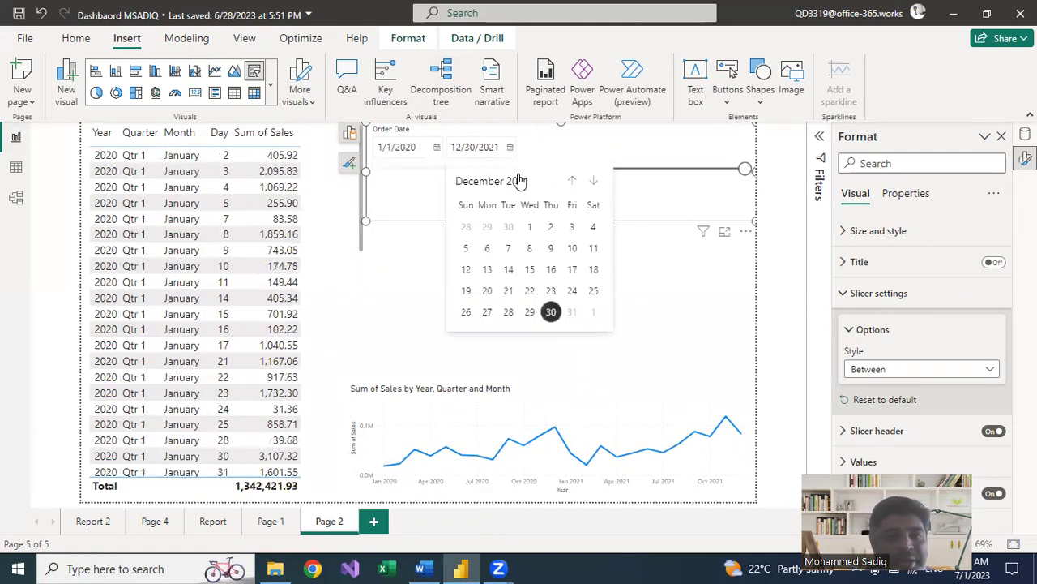
pyautogui.click(591, 182)
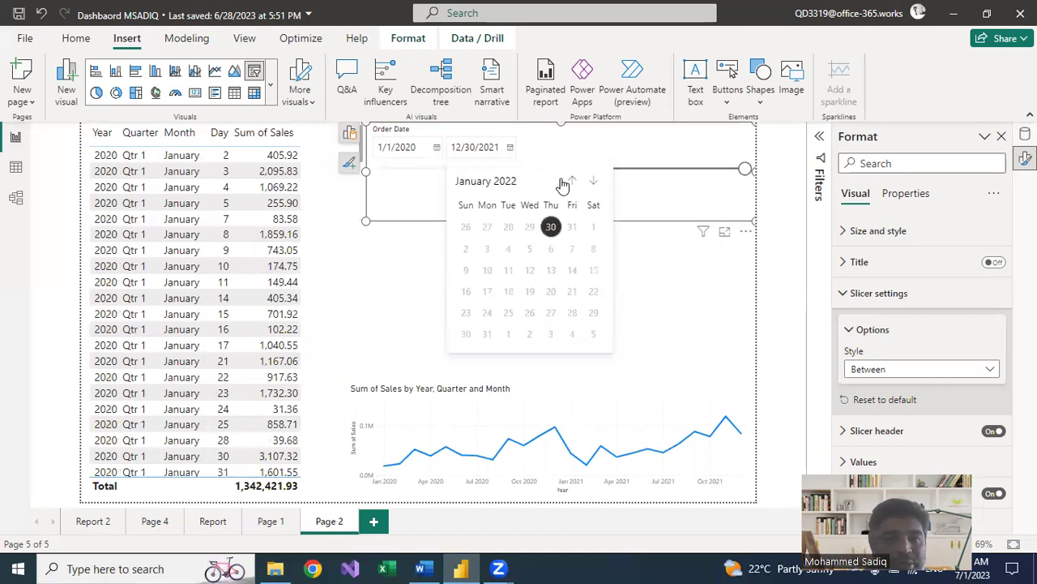
pyautogui.click(576, 182)
pyautogui.click(576, 182)
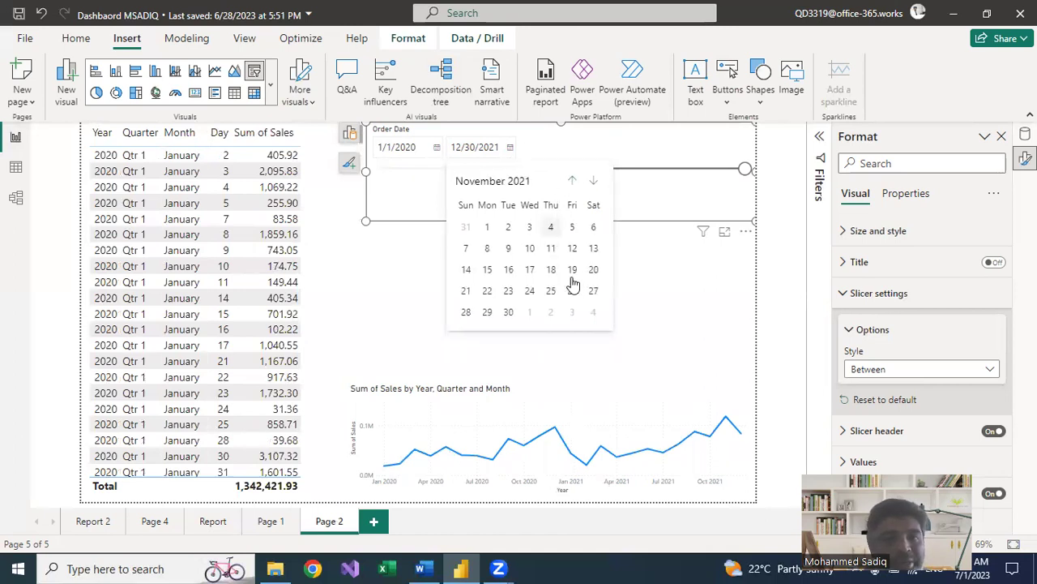
pyautogui.click(572, 185)
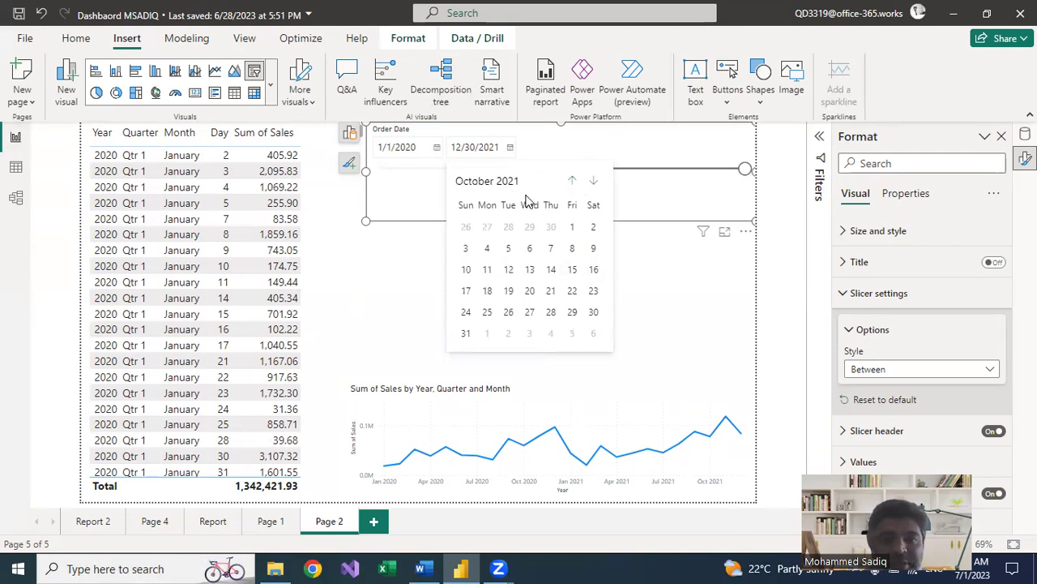
pyautogui.click(496, 186)
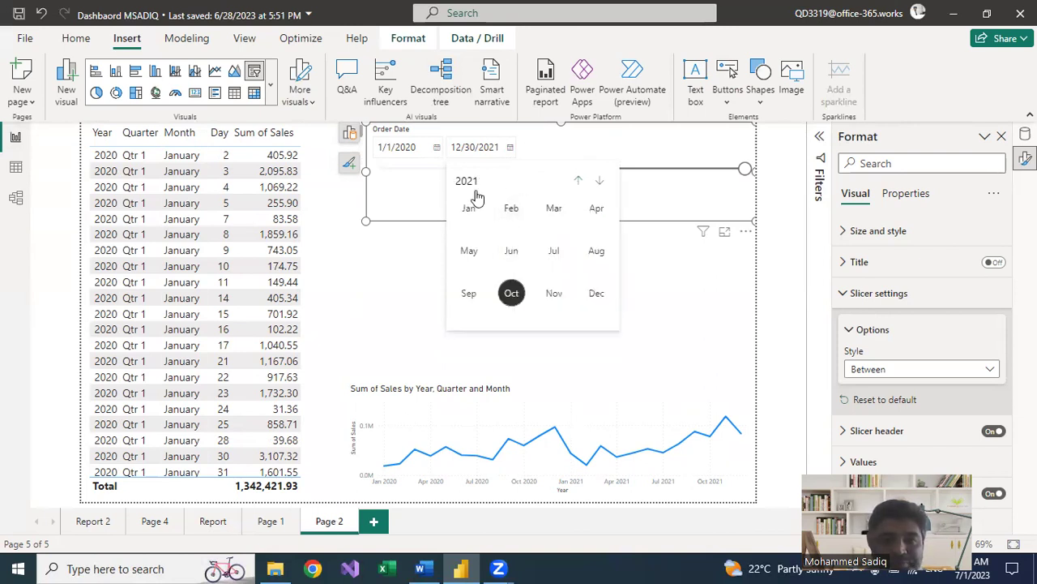
pyautogui.click(577, 183)
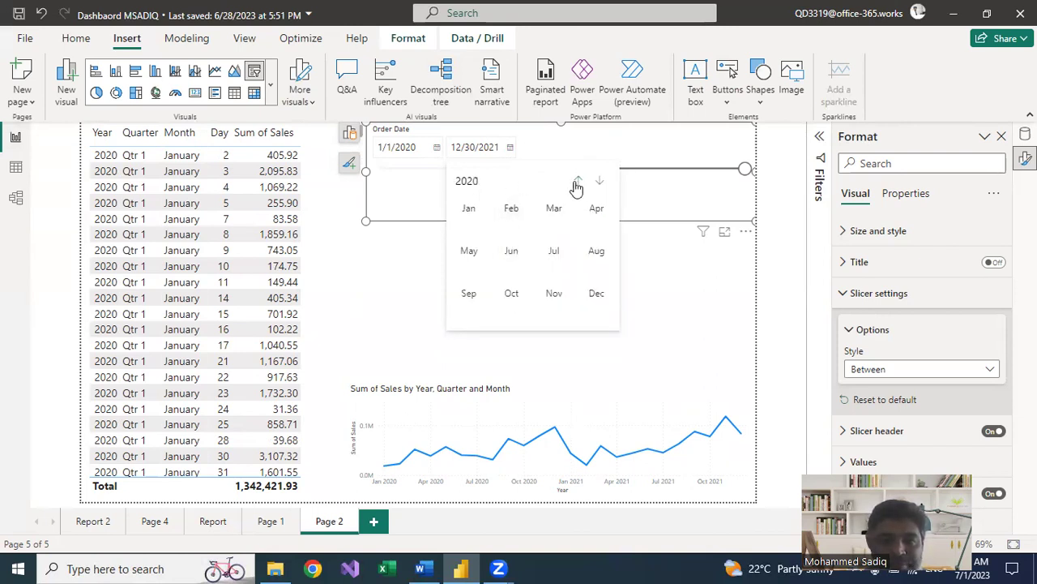
pyautogui.click(512, 253)
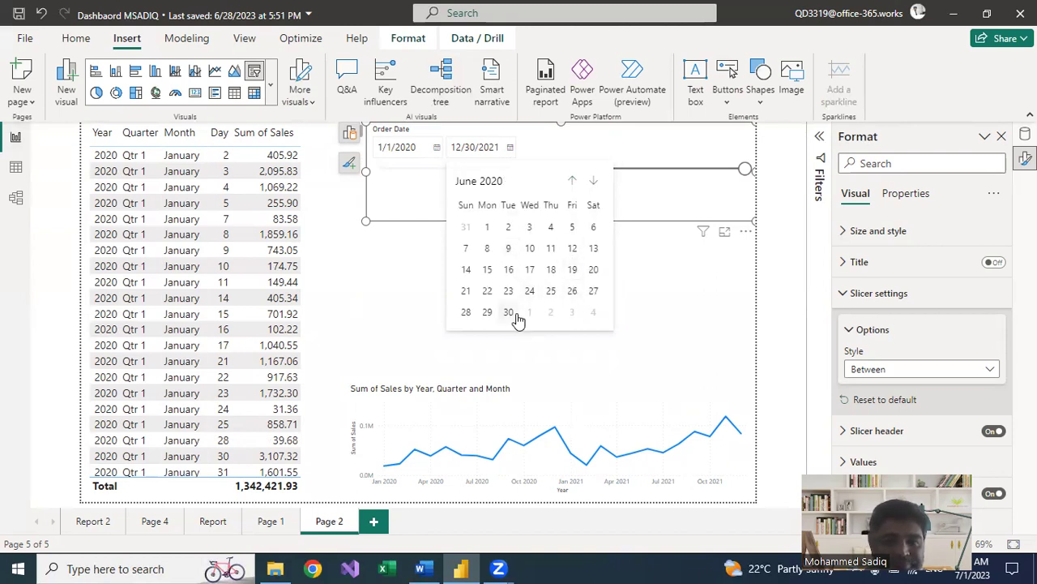
pyautogui.press('Return')
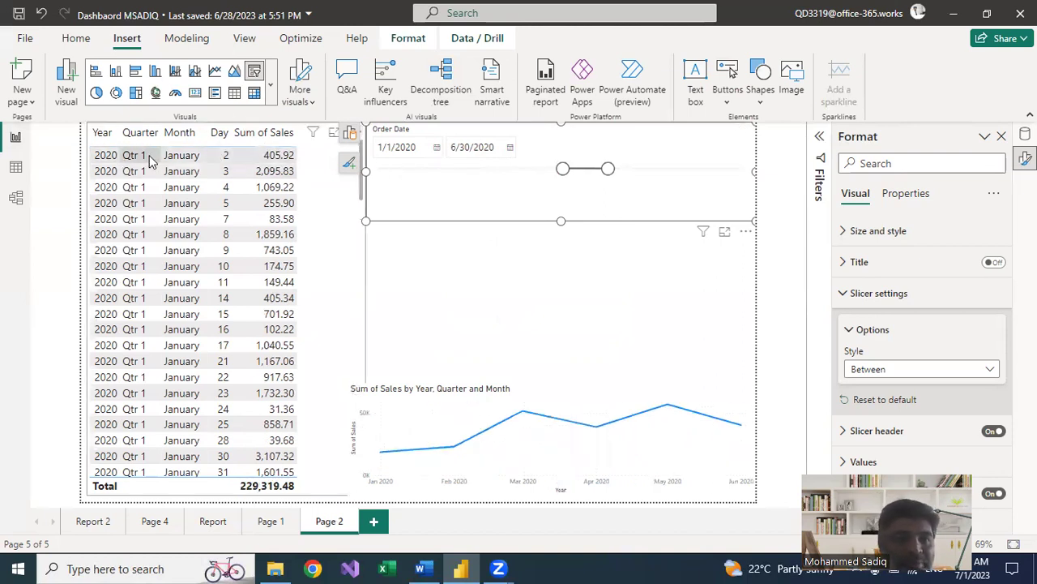
pyautogui.scroll(-10, 193, 274)
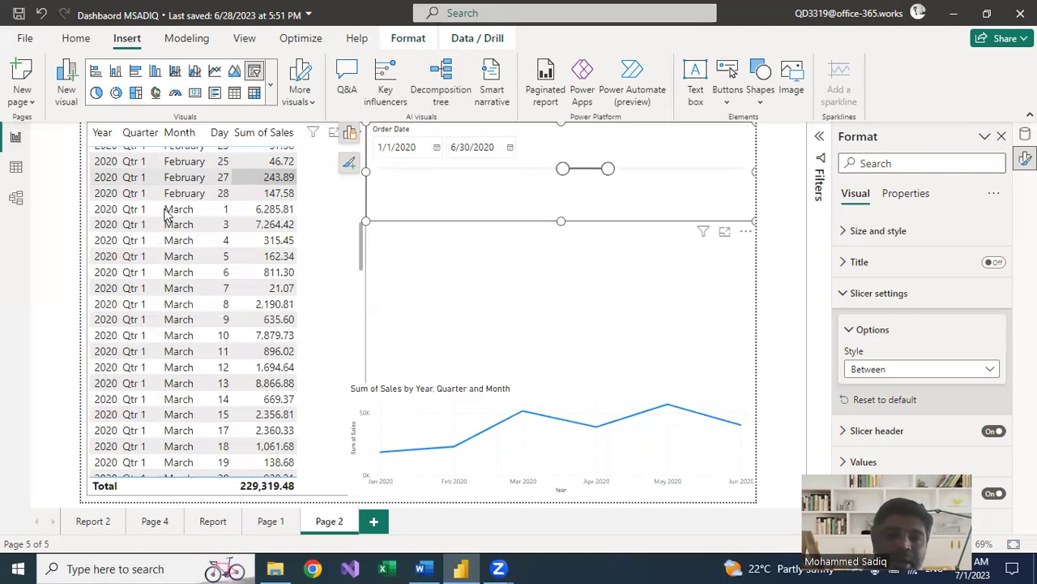
# Clear the Order Date slicer's selection, and reduce its height so it fits closely around the date range
pyautogui.click(734, 133)
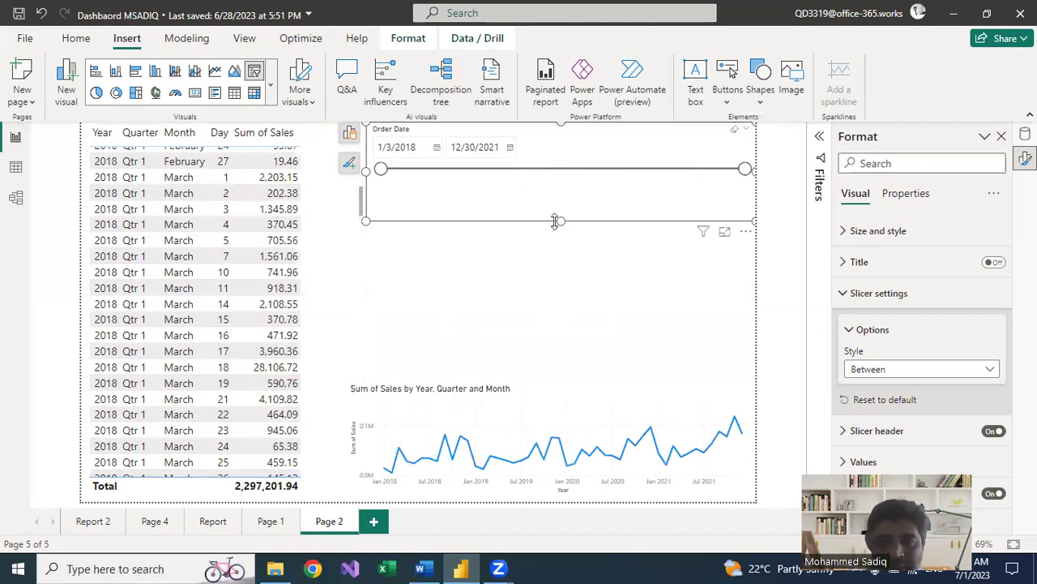
pyautogui.moveTo(561, 220); pyautogui.dragTo(562, 190)
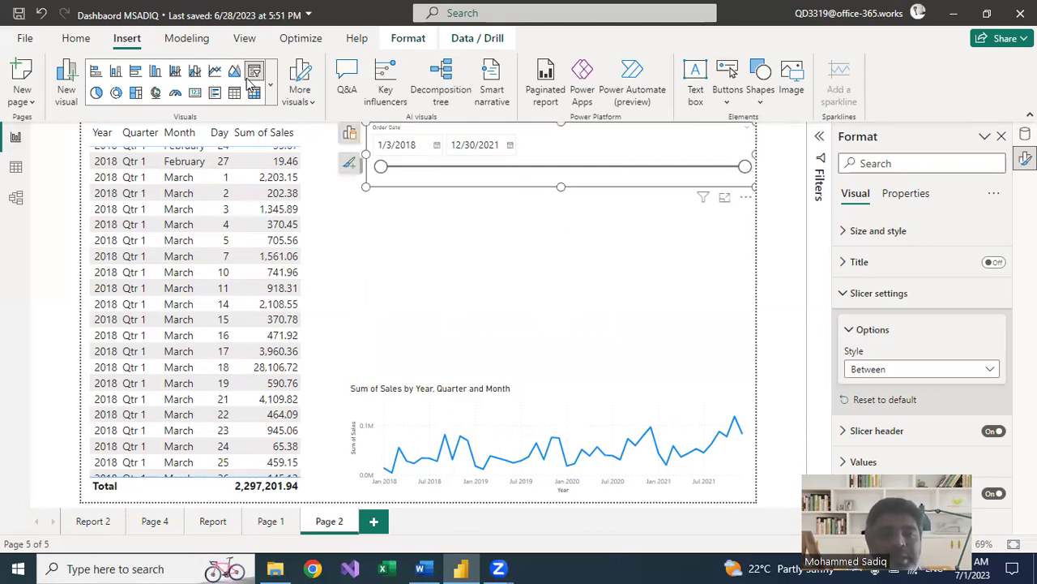
pyautogui.click(539, 303)
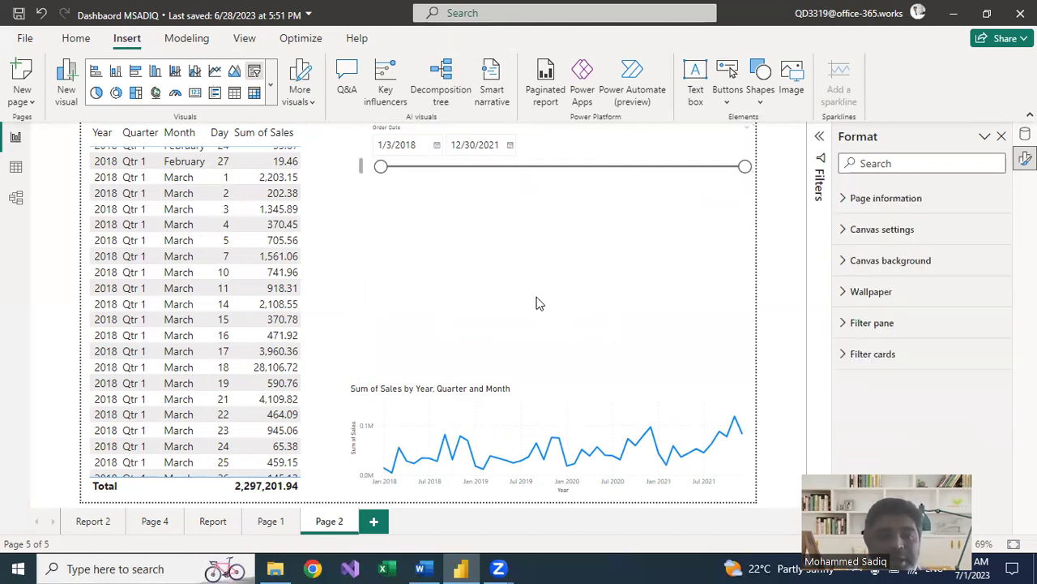
# Insert an Order Date Year slicer in Tile style, and shrink it to a single-row strip below the date range slicer
pyautogui.click(254, 74)
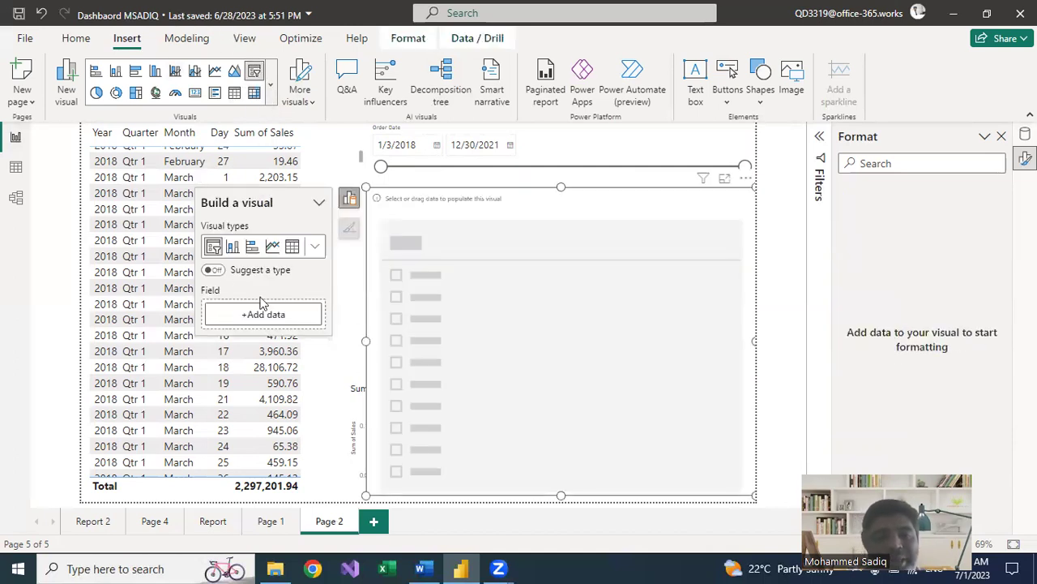
pyautogui.click(260, 316)
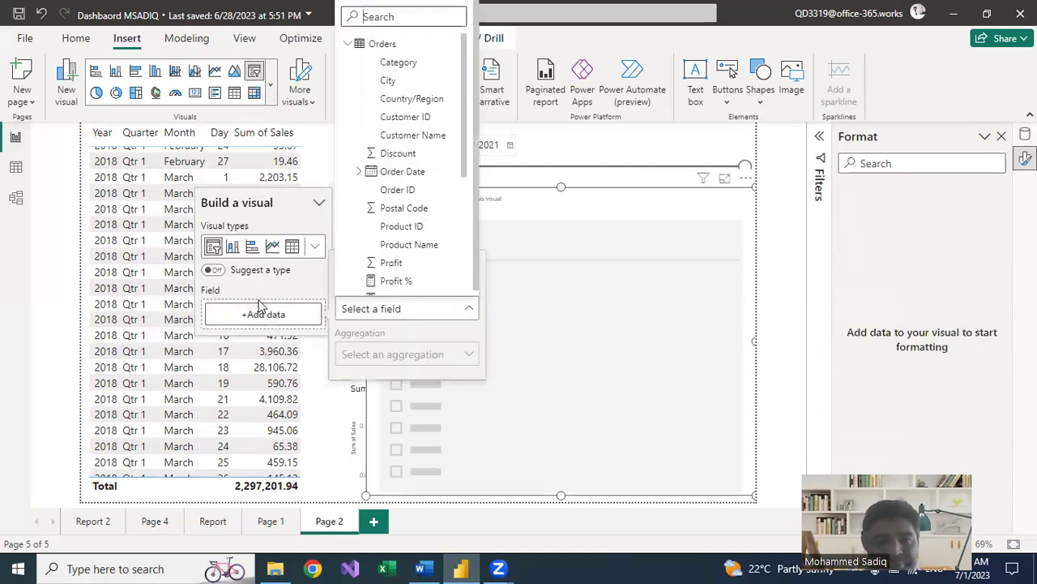
pyautogui.click(359, 175)
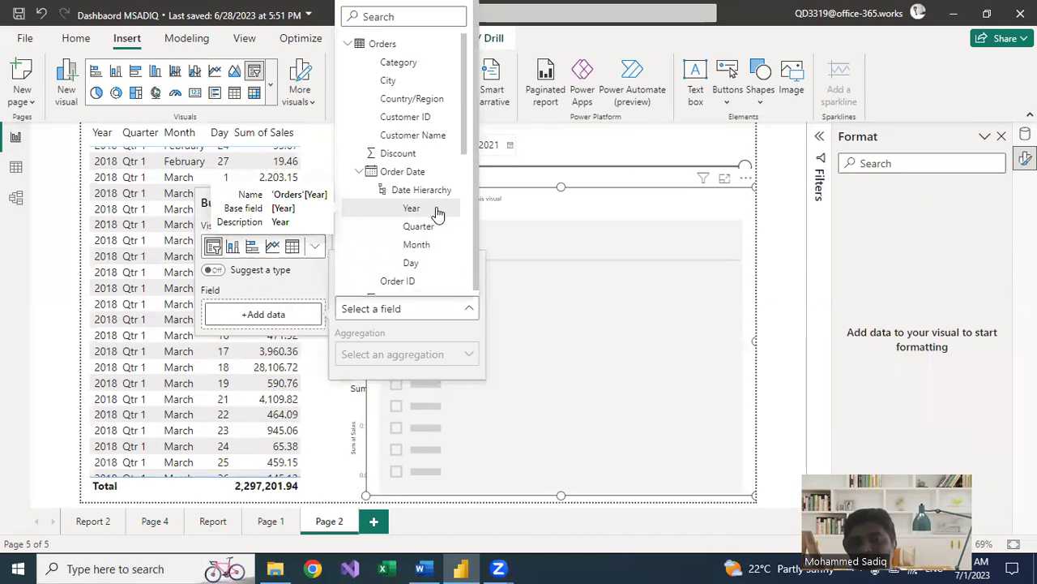
pyautogui.click(383, 213)
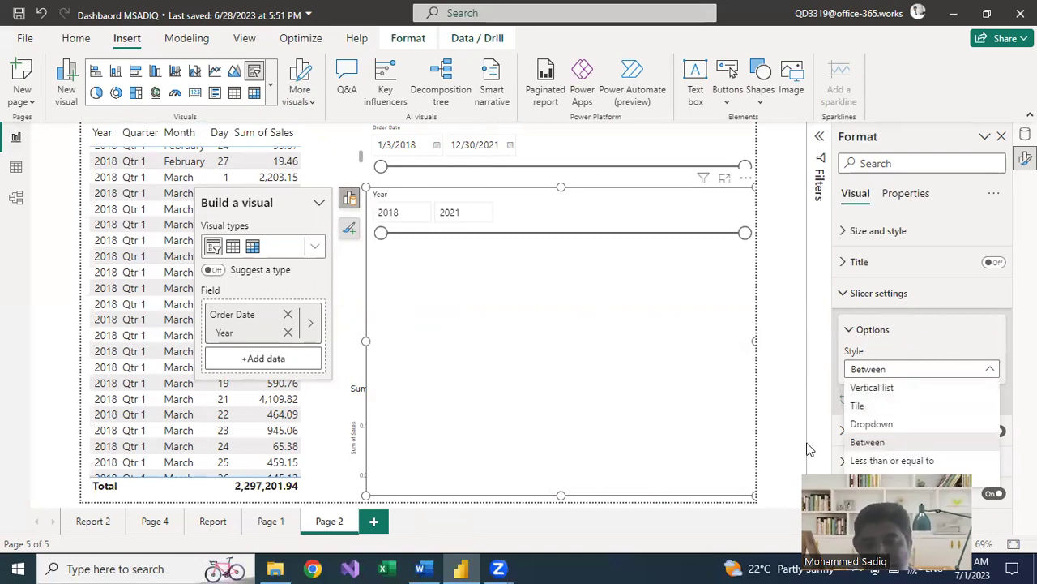
pyautogui.click(521, 314)
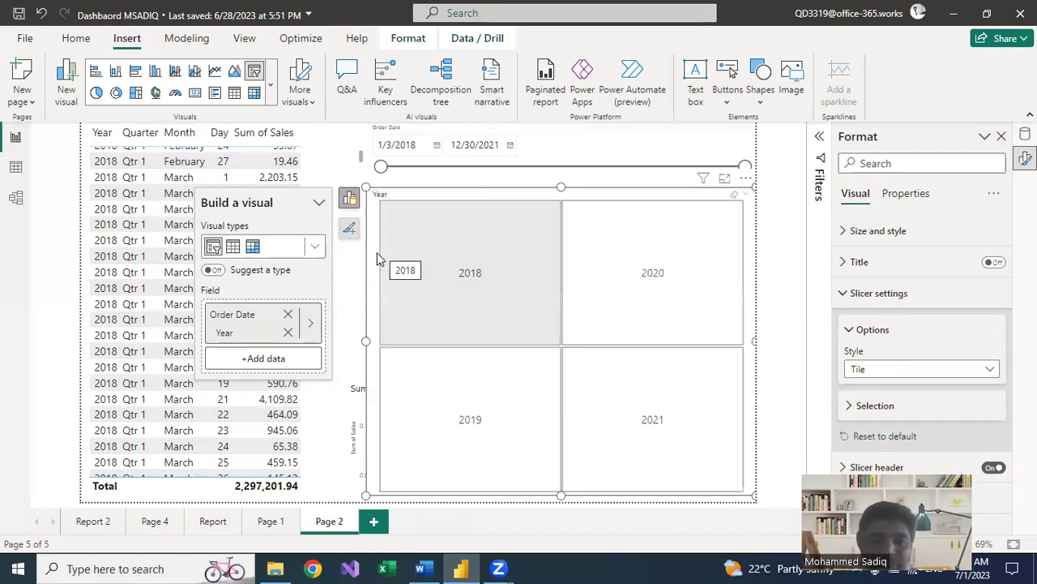
pyautogui.moveTo(366, 495); pyautogui.dragTo(419, 228)
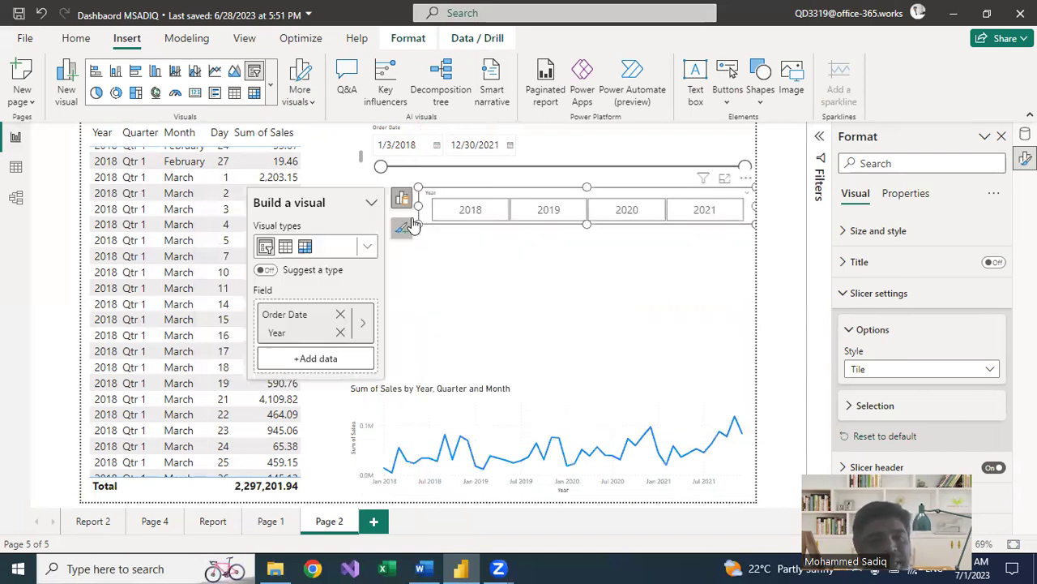
pyautogui.click(569, 284)
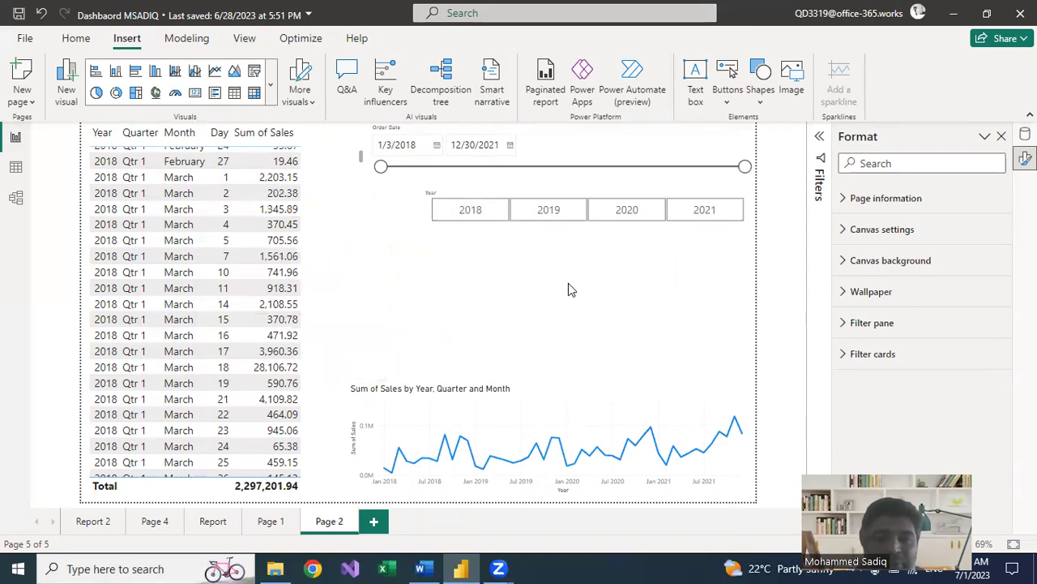
# Filter the table and line chart by year 2020, and switch the Year slicer to 2021
pyautogui.click(649, 213)
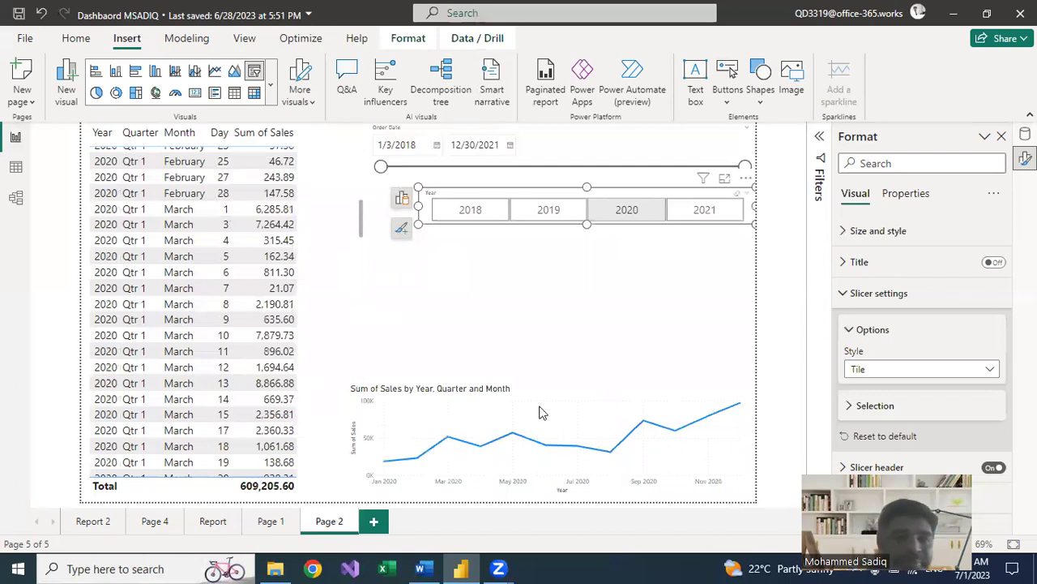
pyautogui.click(710, 217)
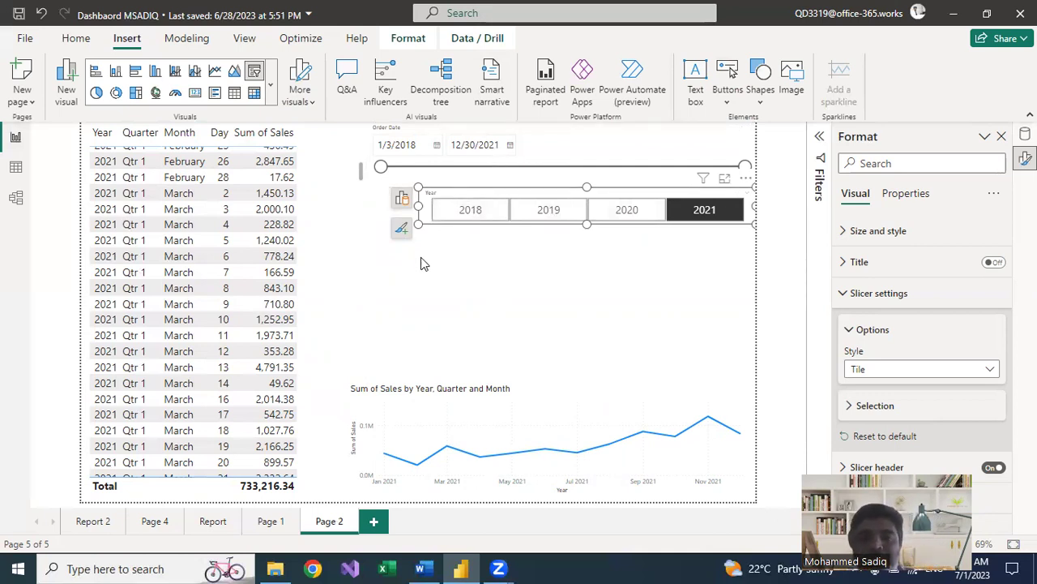
pyautogui.click(513, 260)
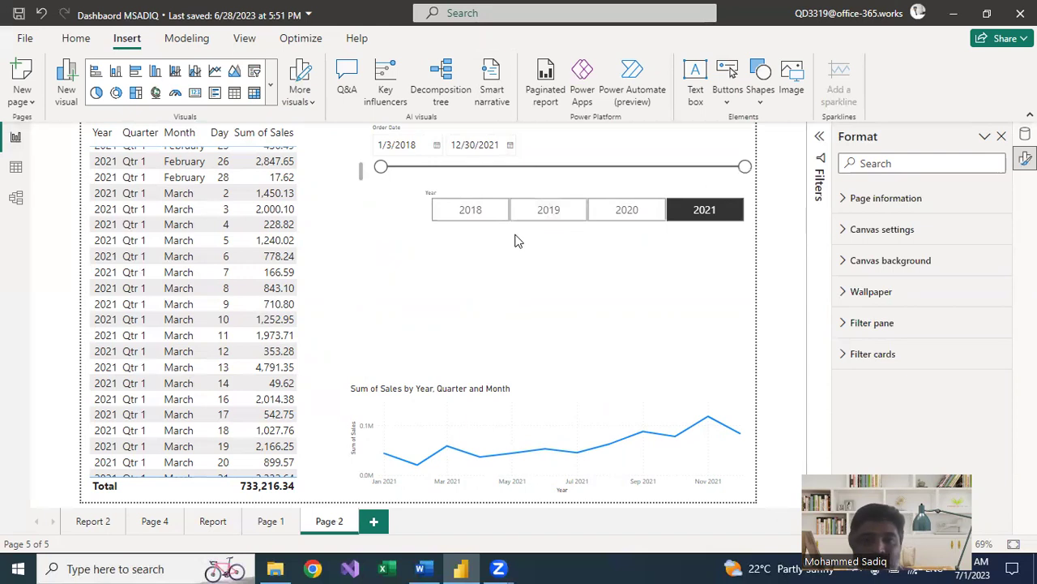
# Insert an Order Date Quarter slicer in Tile style, and shrink it to a single-row strip below the Year slicer
pyautogui.click(254, 73)
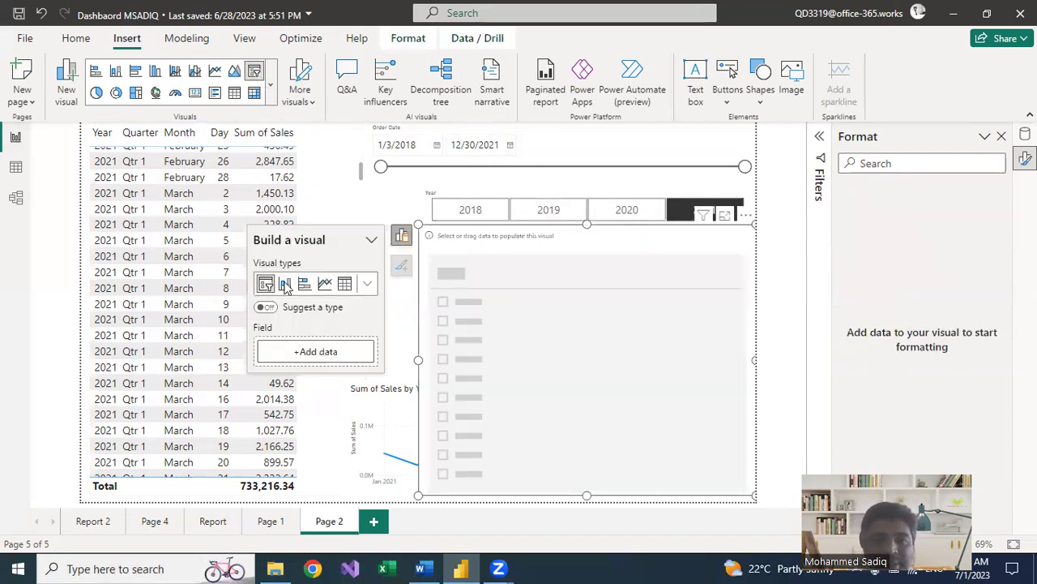
pyautogui.click(319, 354)
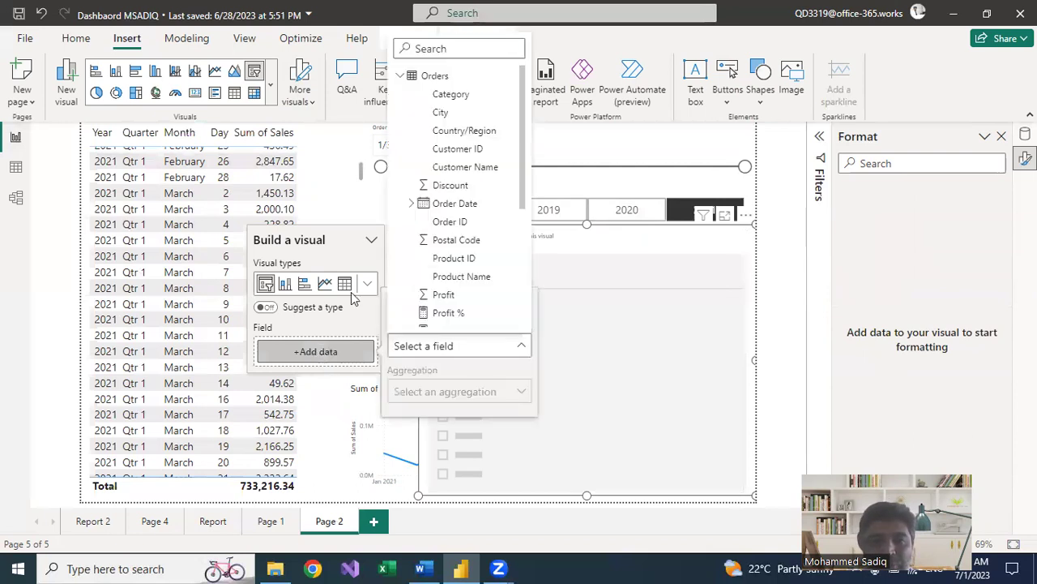
pyautogui.click(413, 206)
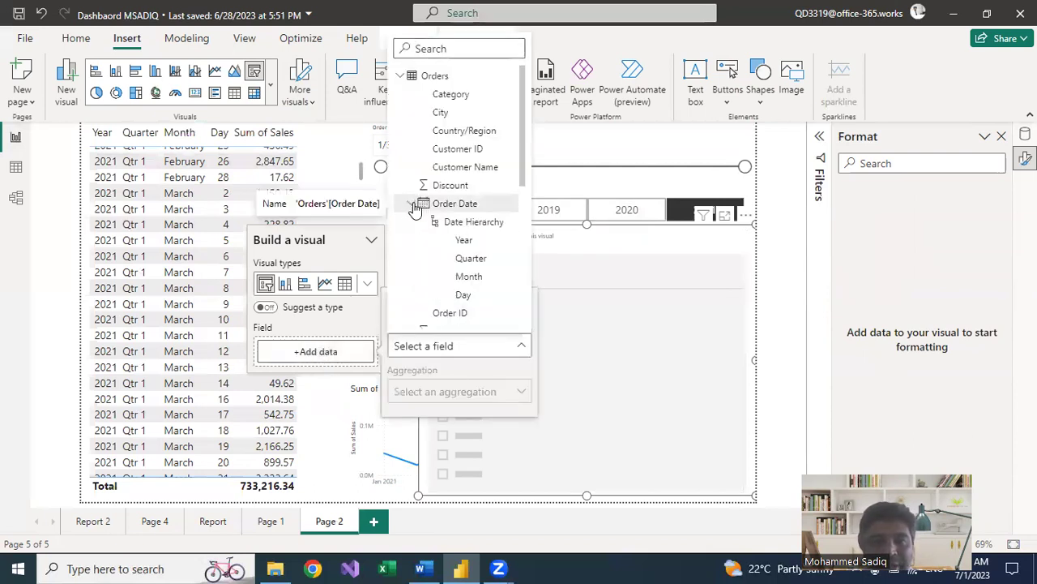
pyautogui.click(433, 261)
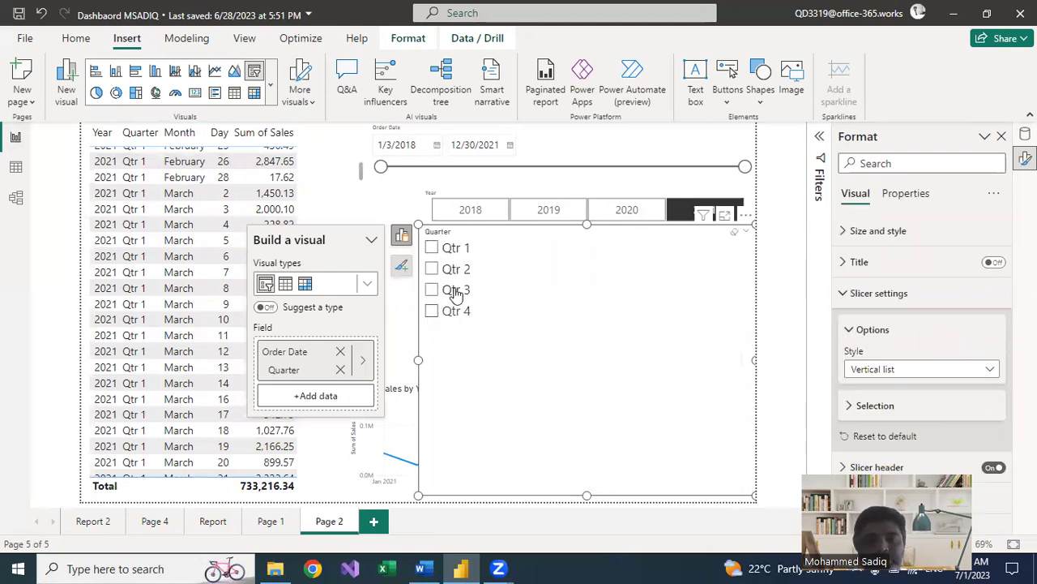
pyautogui.click(990, 369)
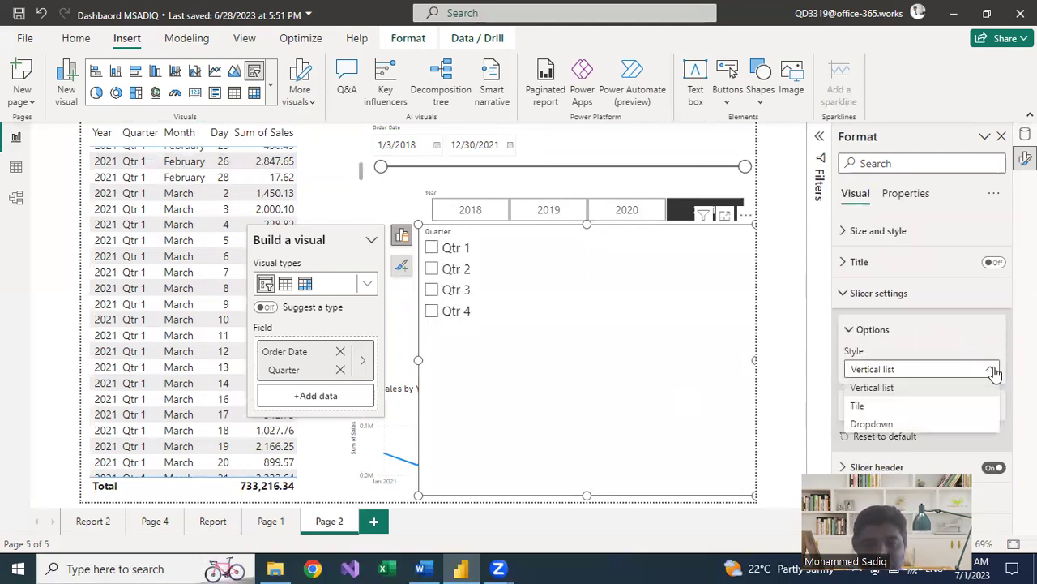
pyautogui.click(865, 408)
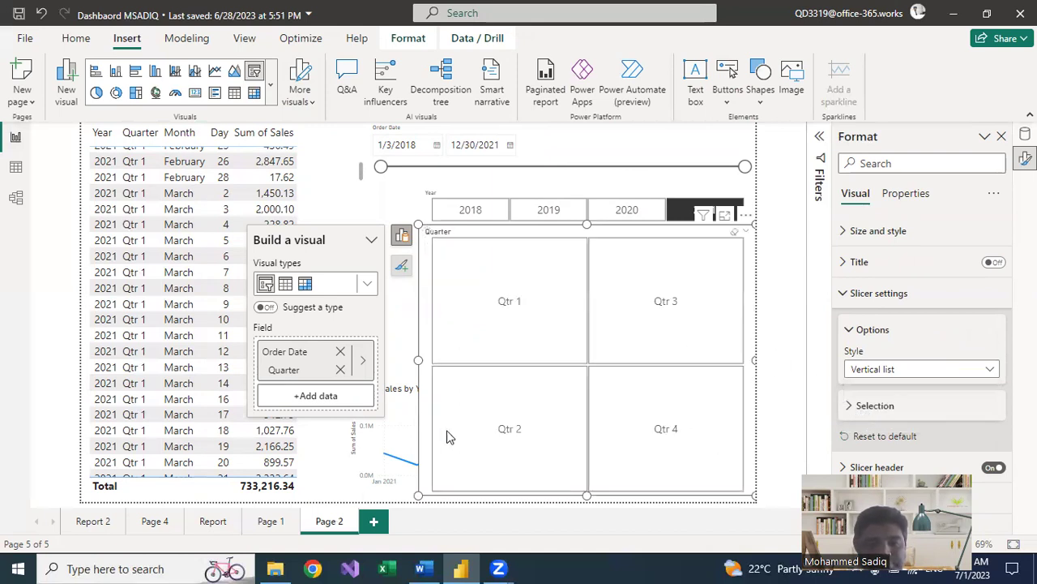
pyautogui.moveTo(415, 492); pyautogui.dragTo(436, 272)
pyautogui.click(466, 229)
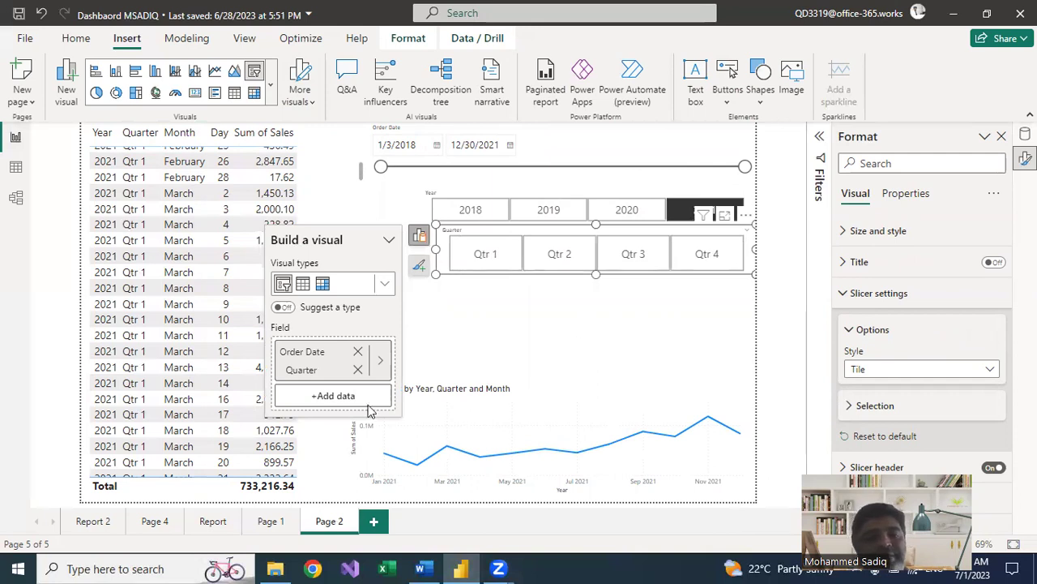
pyautogui.click(324, 415)
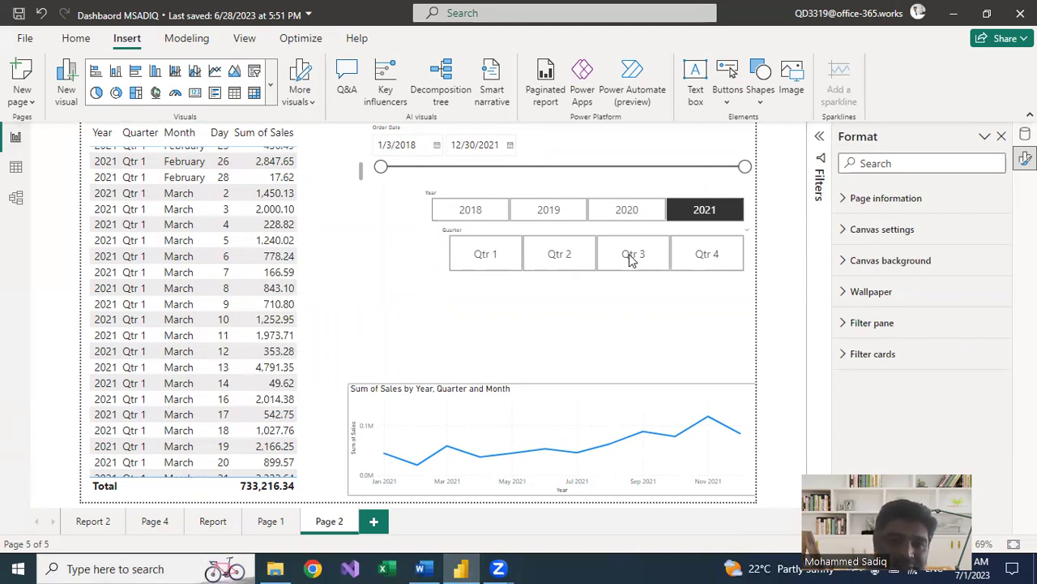
# Filter the table and line chart to 2020 with both Qtr 3 and Qtr 4 selected
pyautogui.click(635, 217)
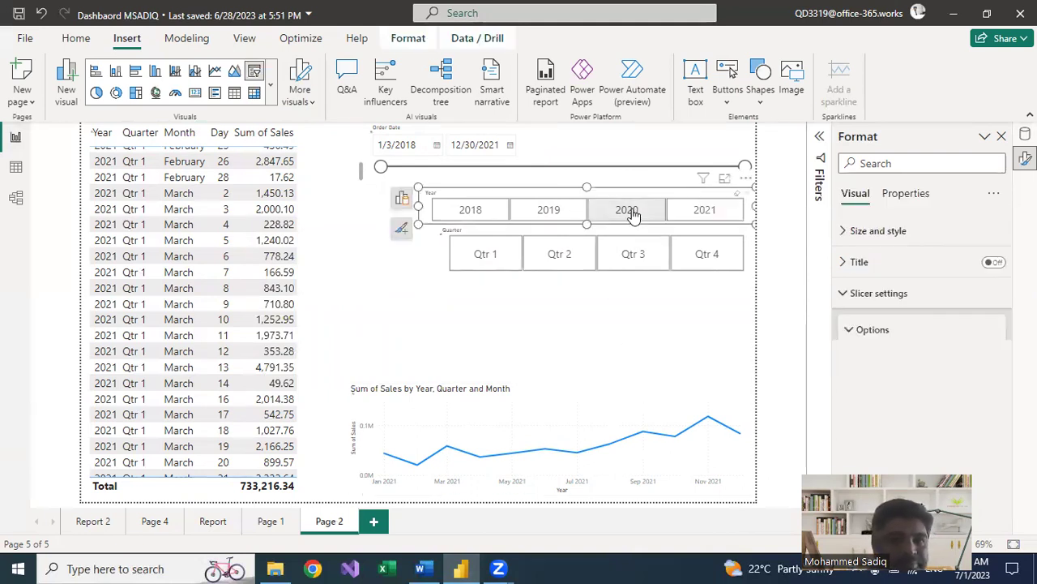
pyautogui.click(640, 261)
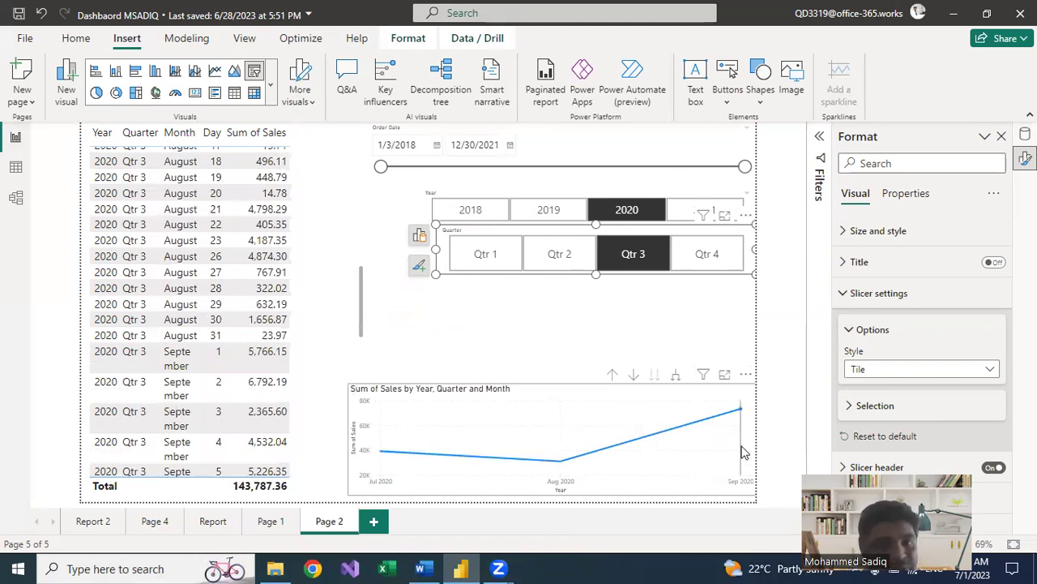
pyautogui.keyDown('ctrl'); pyautogui.click(701, 256); pyautogui.keyUp('ctrl')
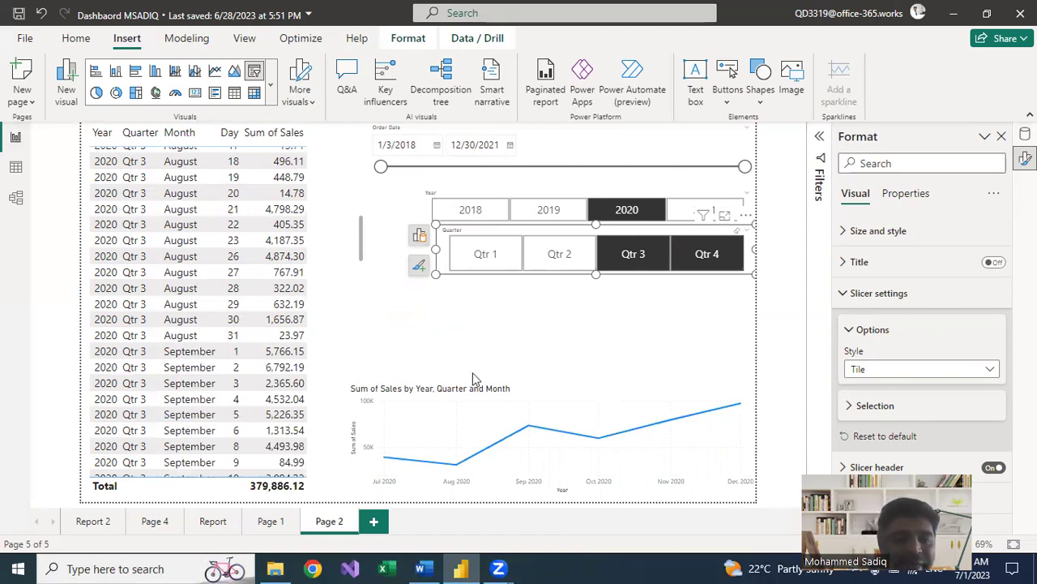
# Review the Region, Category and Sales slicers on Page 1, and return to Page 2
pyautogui.click(248, 531)
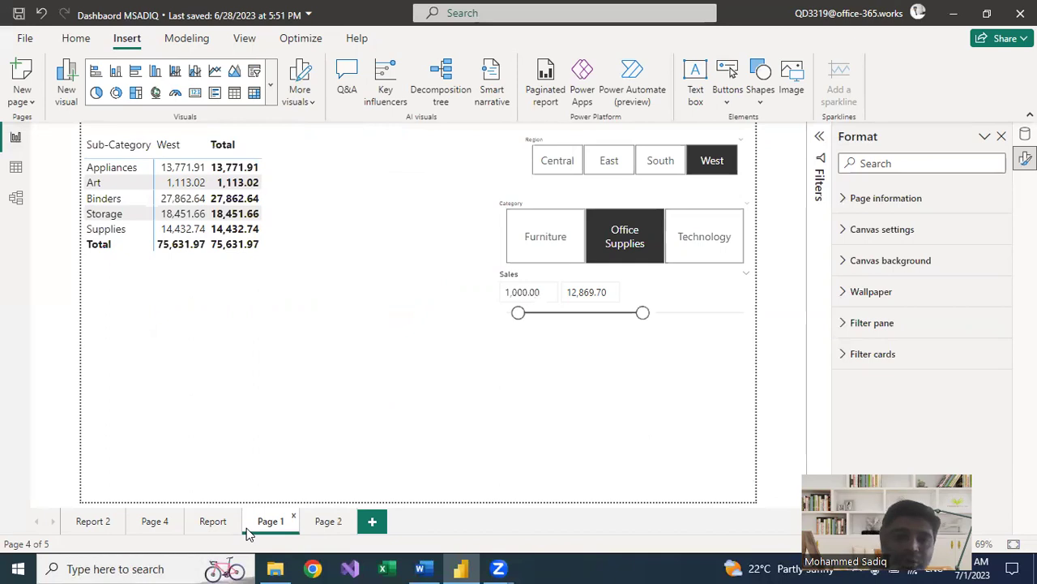
pyautogui.click(318, 524)
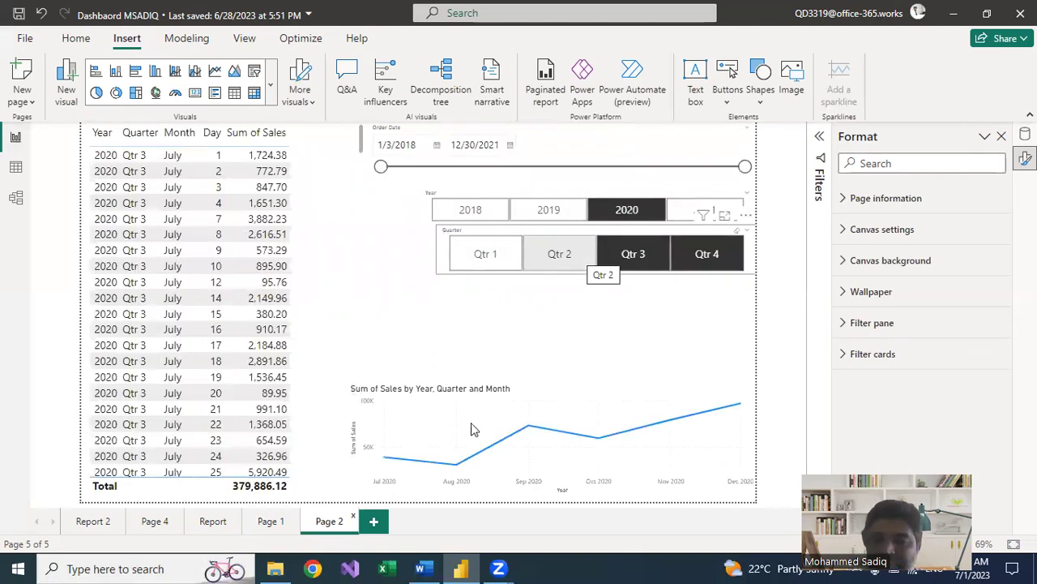
# Open the Report page and filter its dashboard by the South region
pyautogui.click(214, 523)
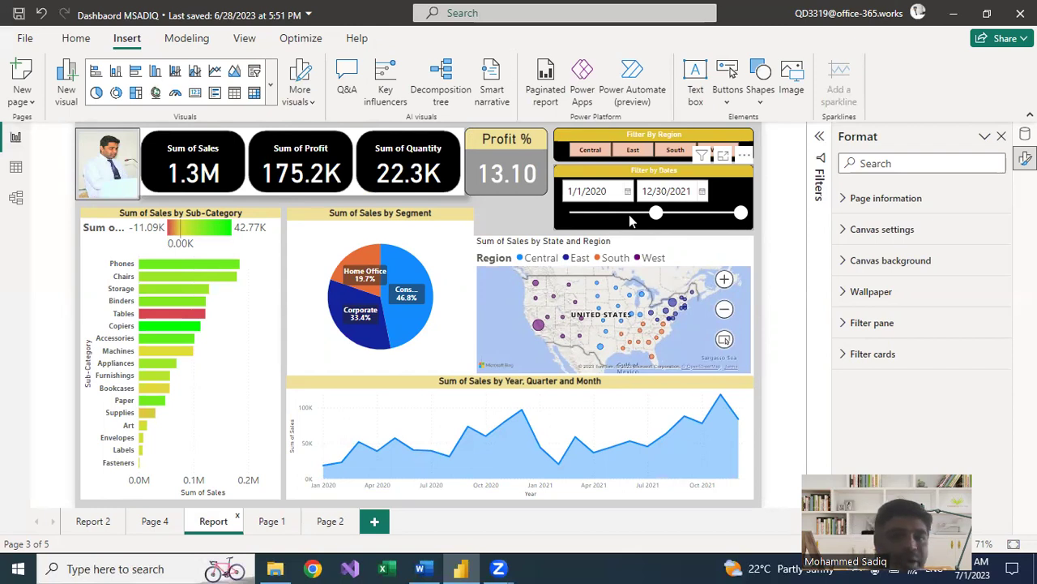
pyautogui.click(672, 155)
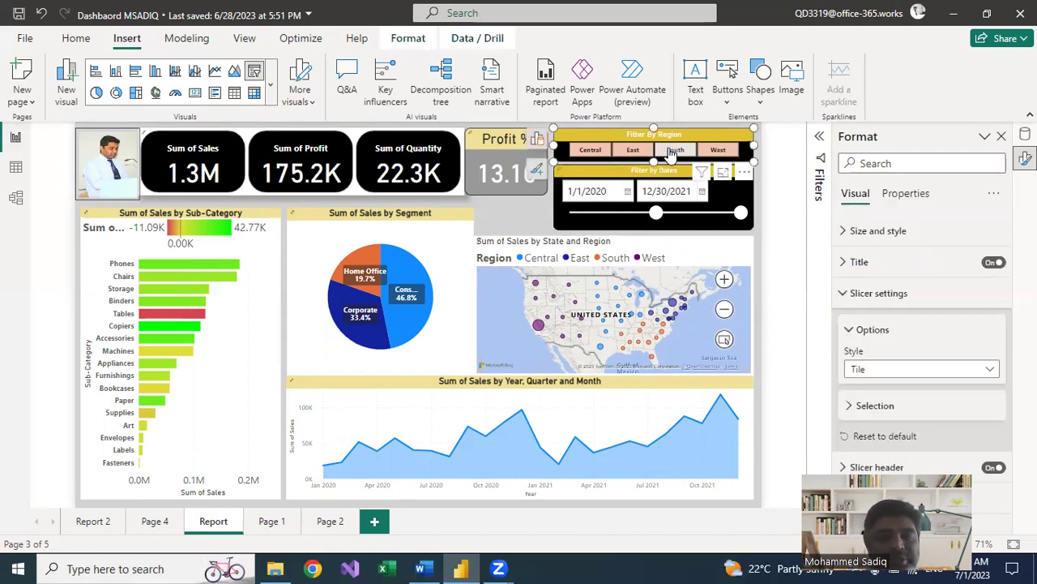
pyautogui.click(689, 151)
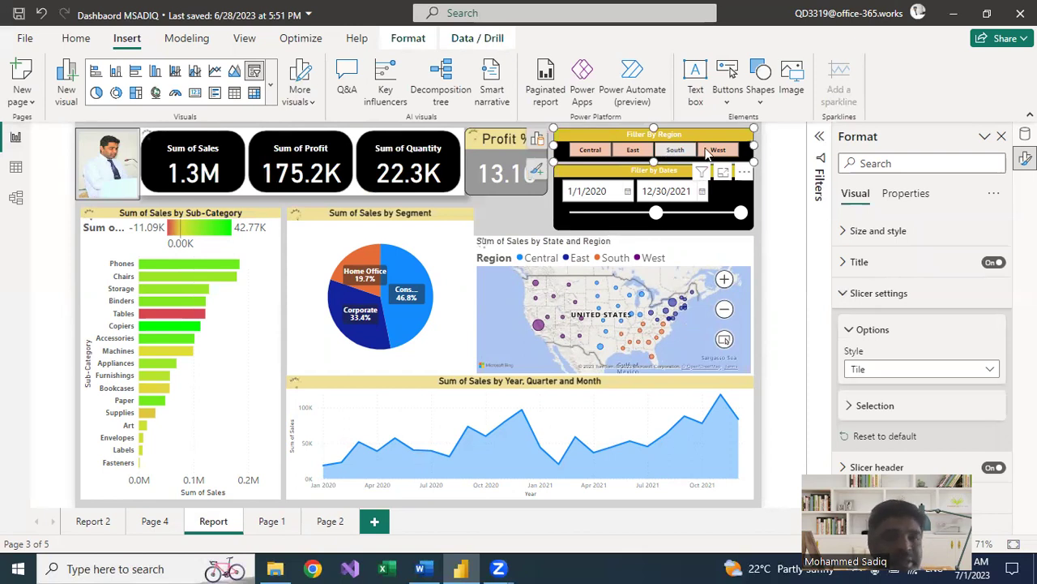